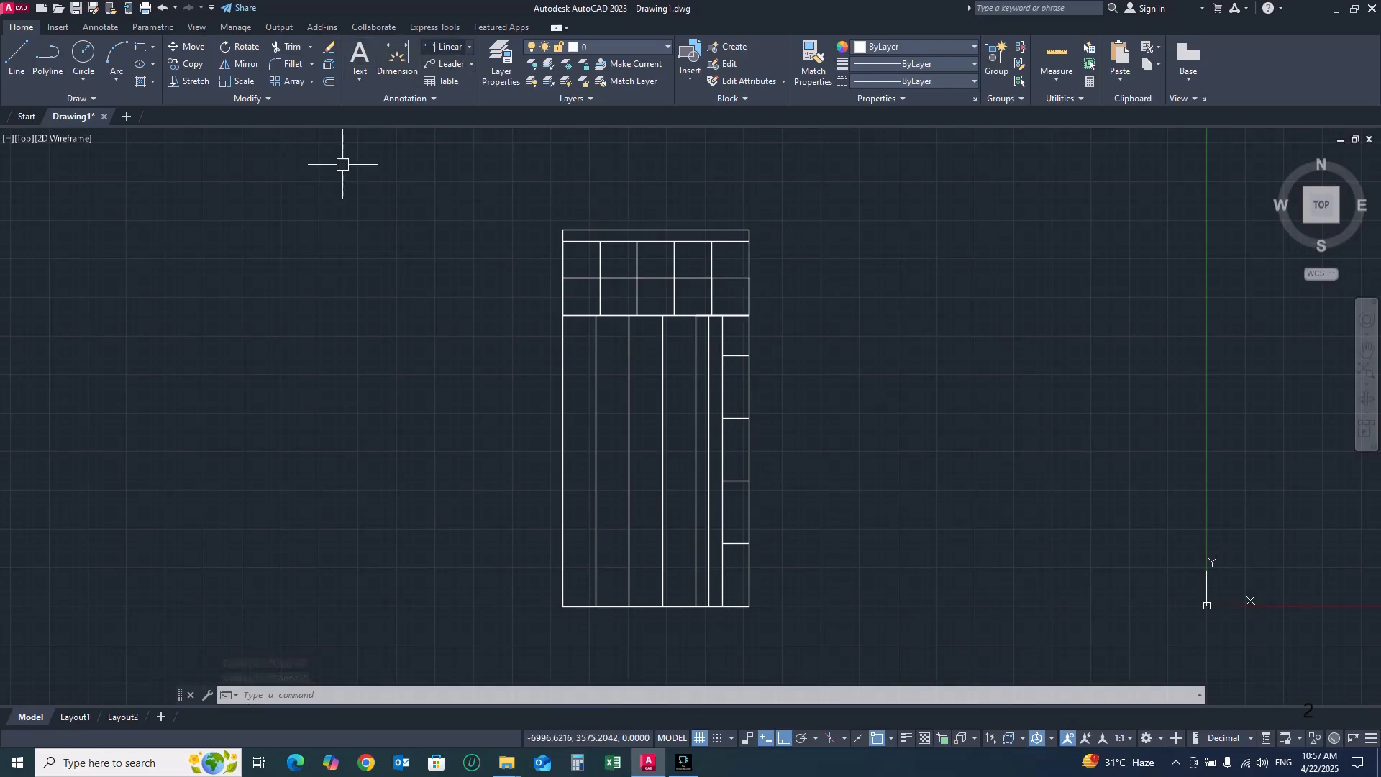
Add a linear dimension for the overall width above the drawing's top edge
click(469, 47)
click(446, 69)
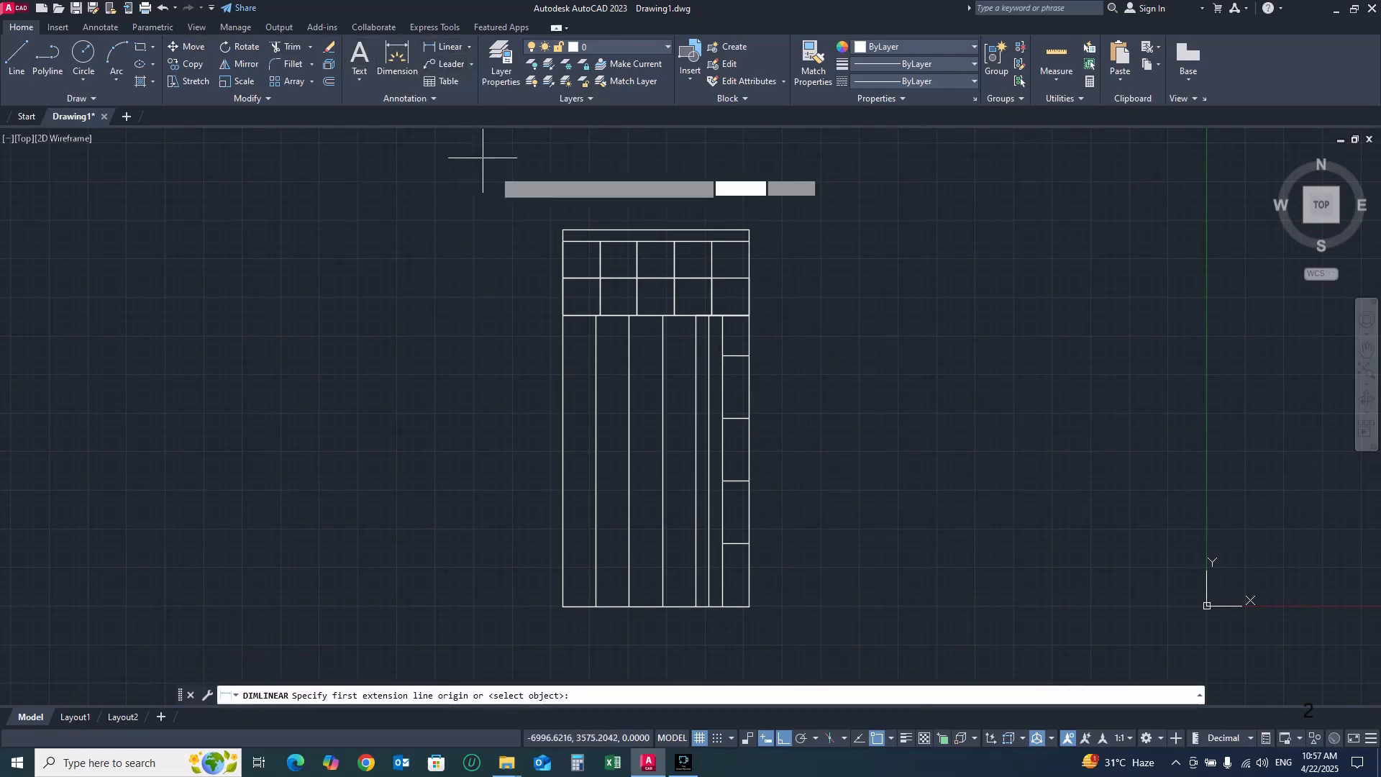
click(562, 230)
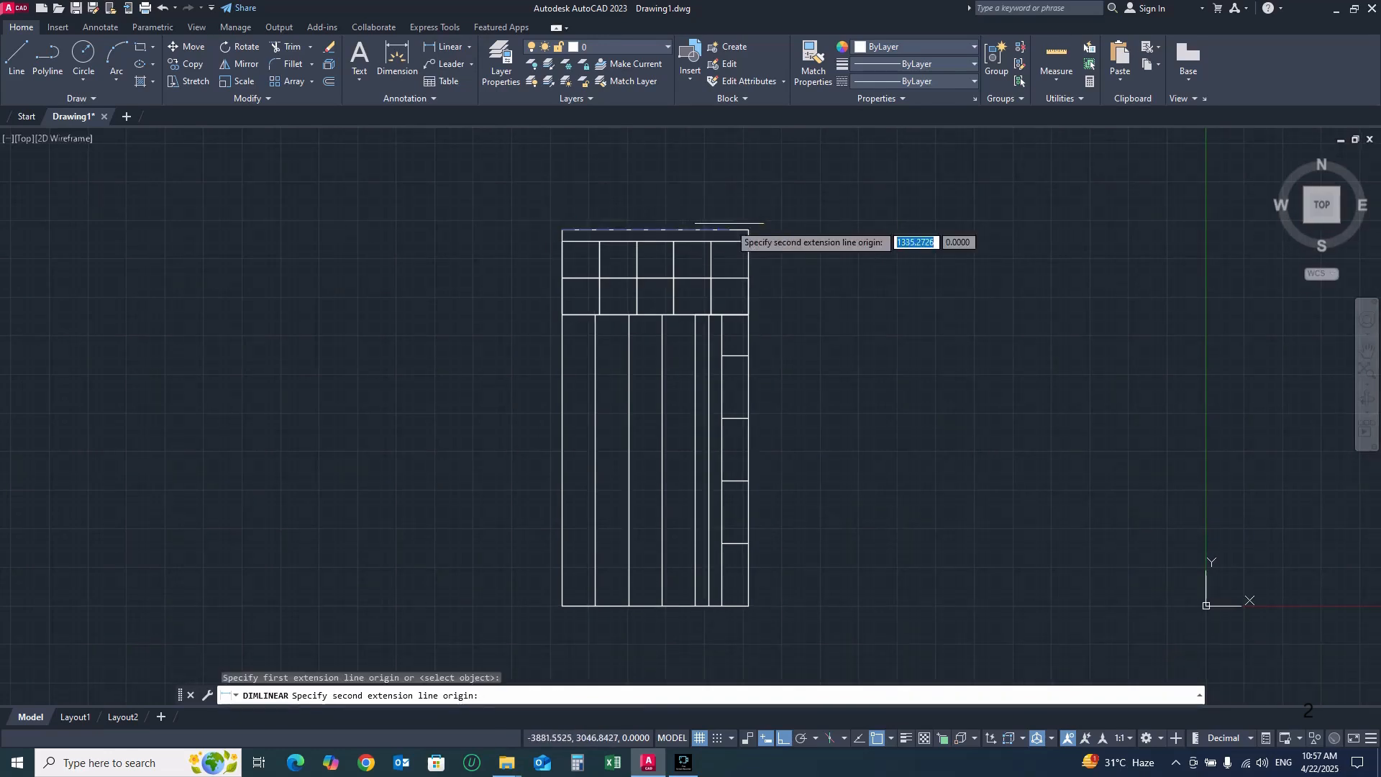
click(748, 230)
click(744, 213)
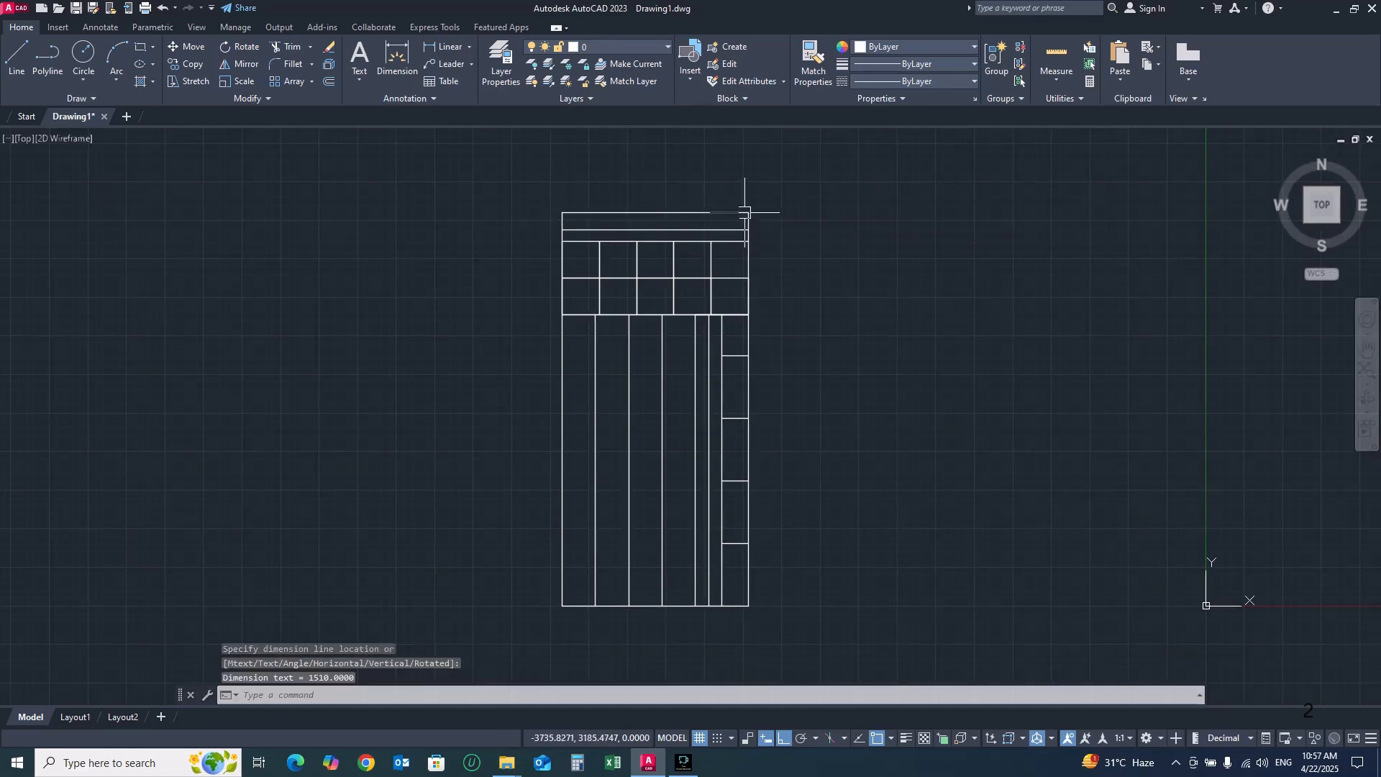
Add a vertical linear dimension for the drawing's overall height beside its left edge
key(Return)
click(557, 228)
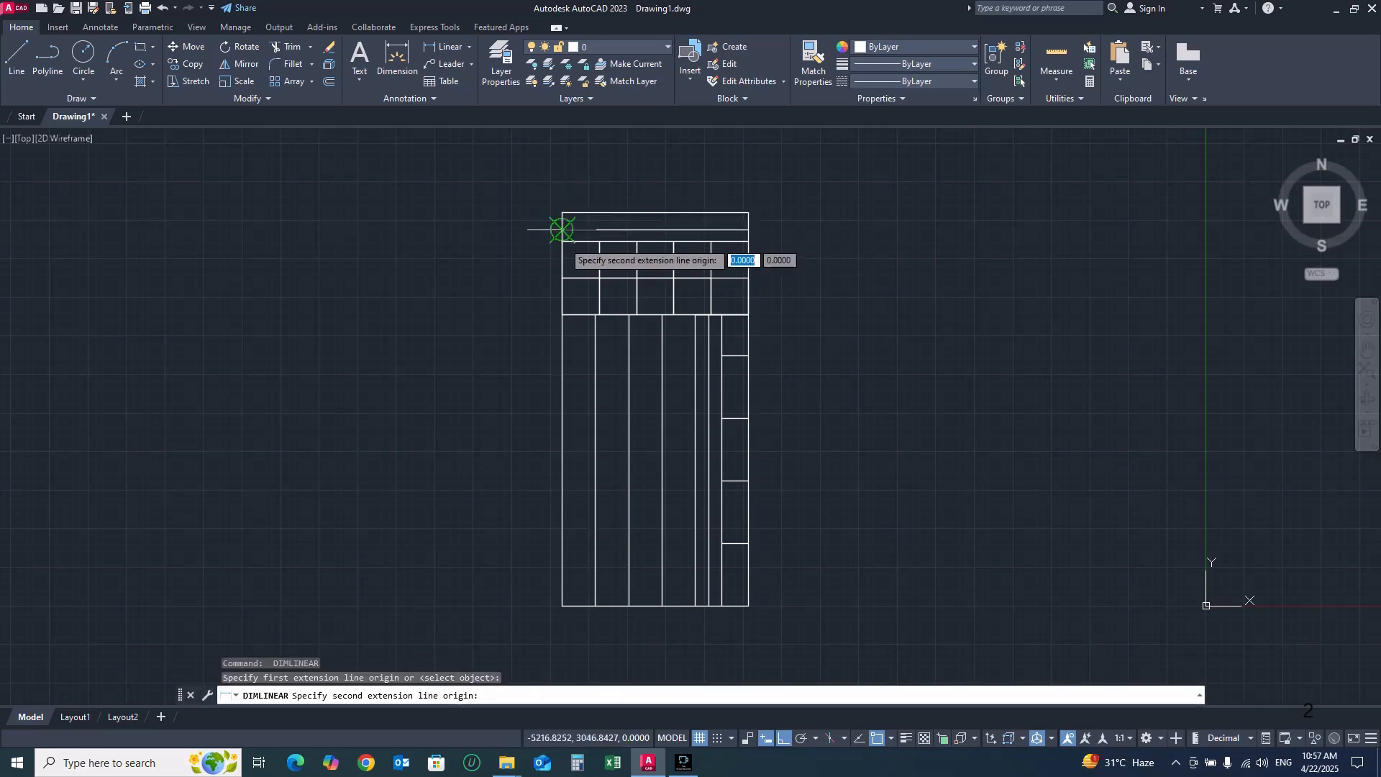
click(563, 606)
click(534, 576)
click(534, 418)
key(Escape)
Examine the text size of the overall width dimension above the top edge
click(607, 212)
scroll(660, 213, up, 6)
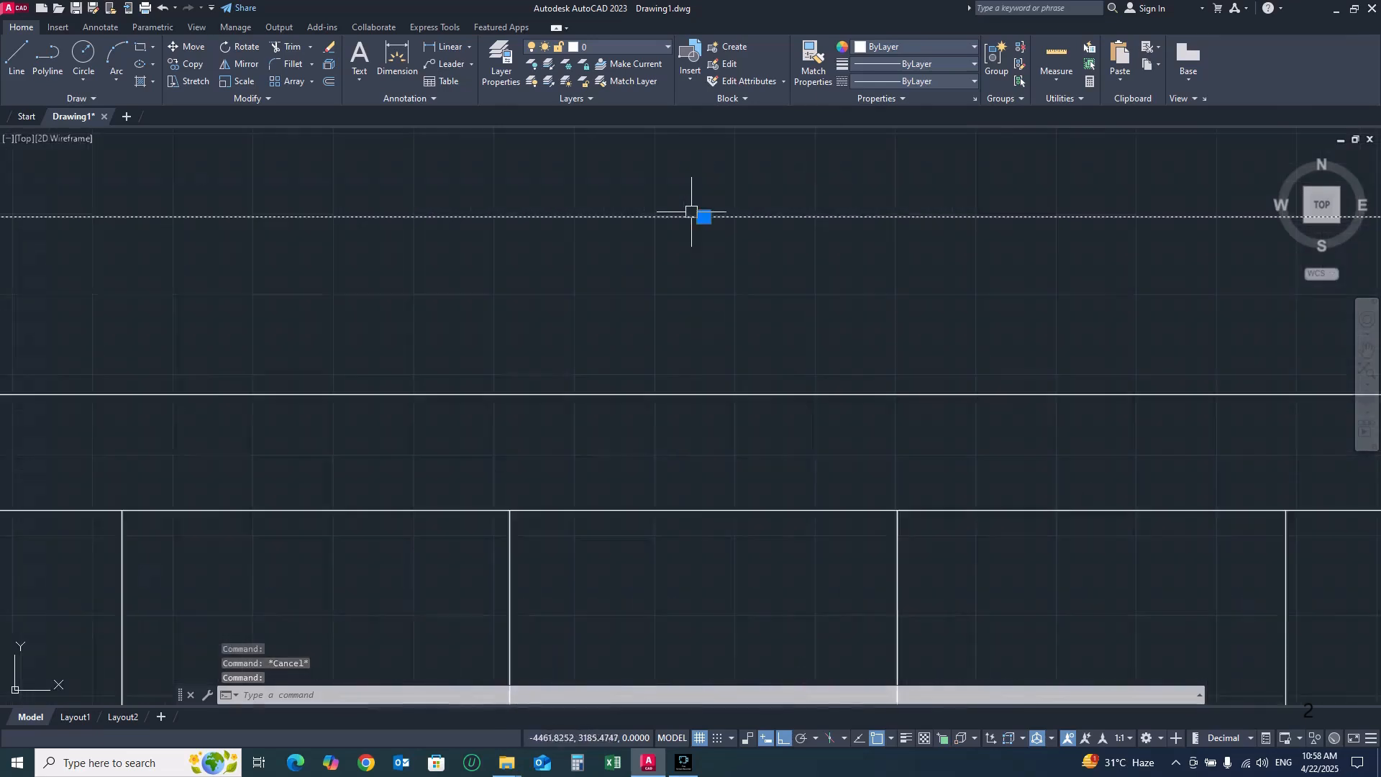
scroll(676, 216, up, 3)
key(Escape)
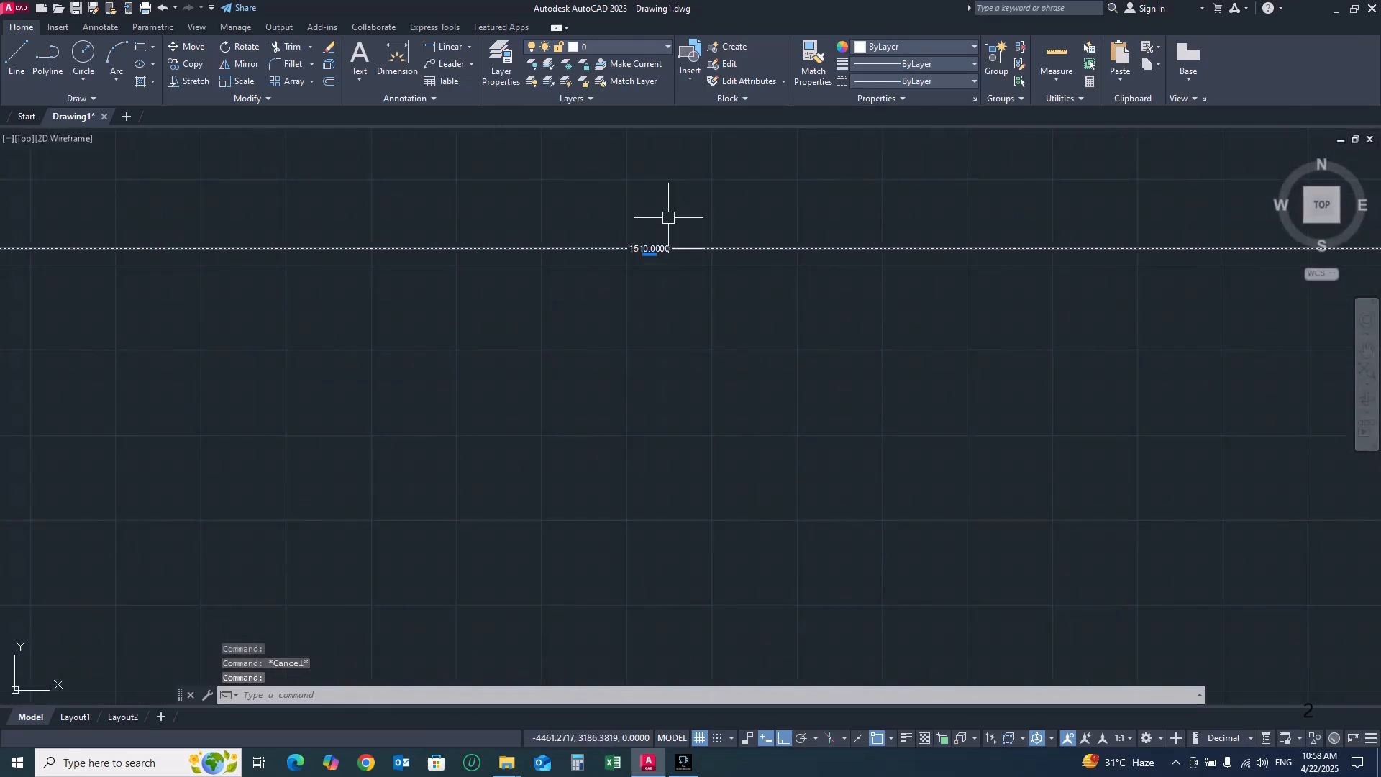
scroll(644, 244, down, 5)
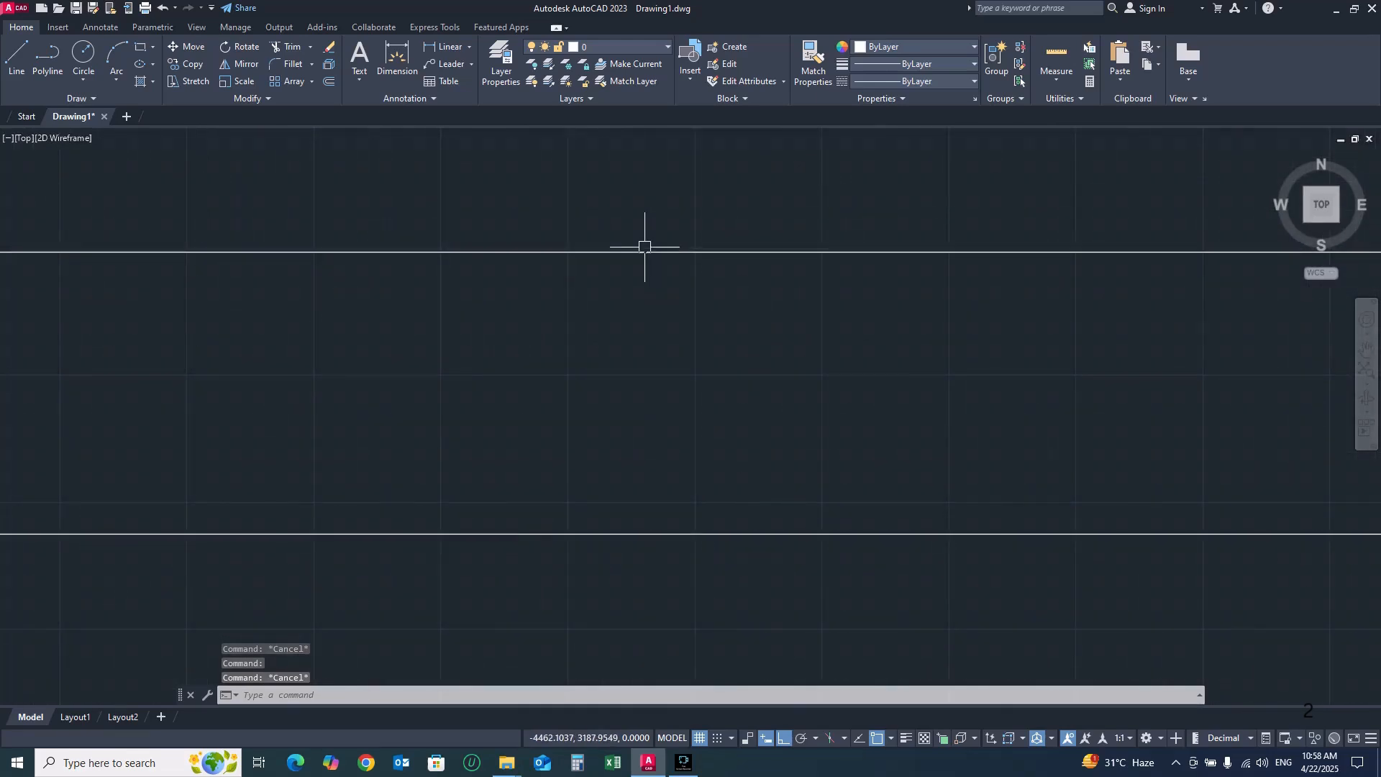
scroll(643, 238, down, 5)
Modify the Standard dimension style so its primary units show whole numbers without decimals
text(d)
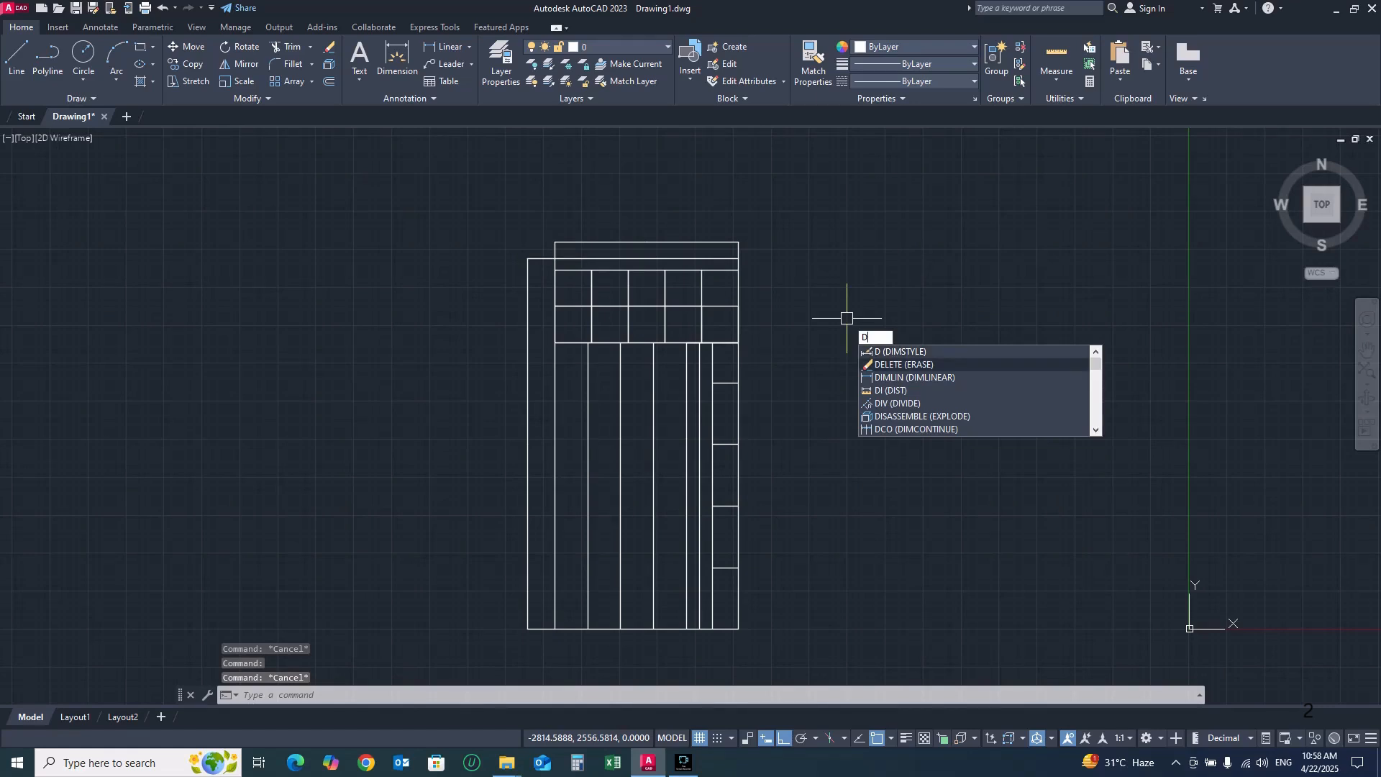
key(Return)
text(d)
key(Return)
key(alt+m)
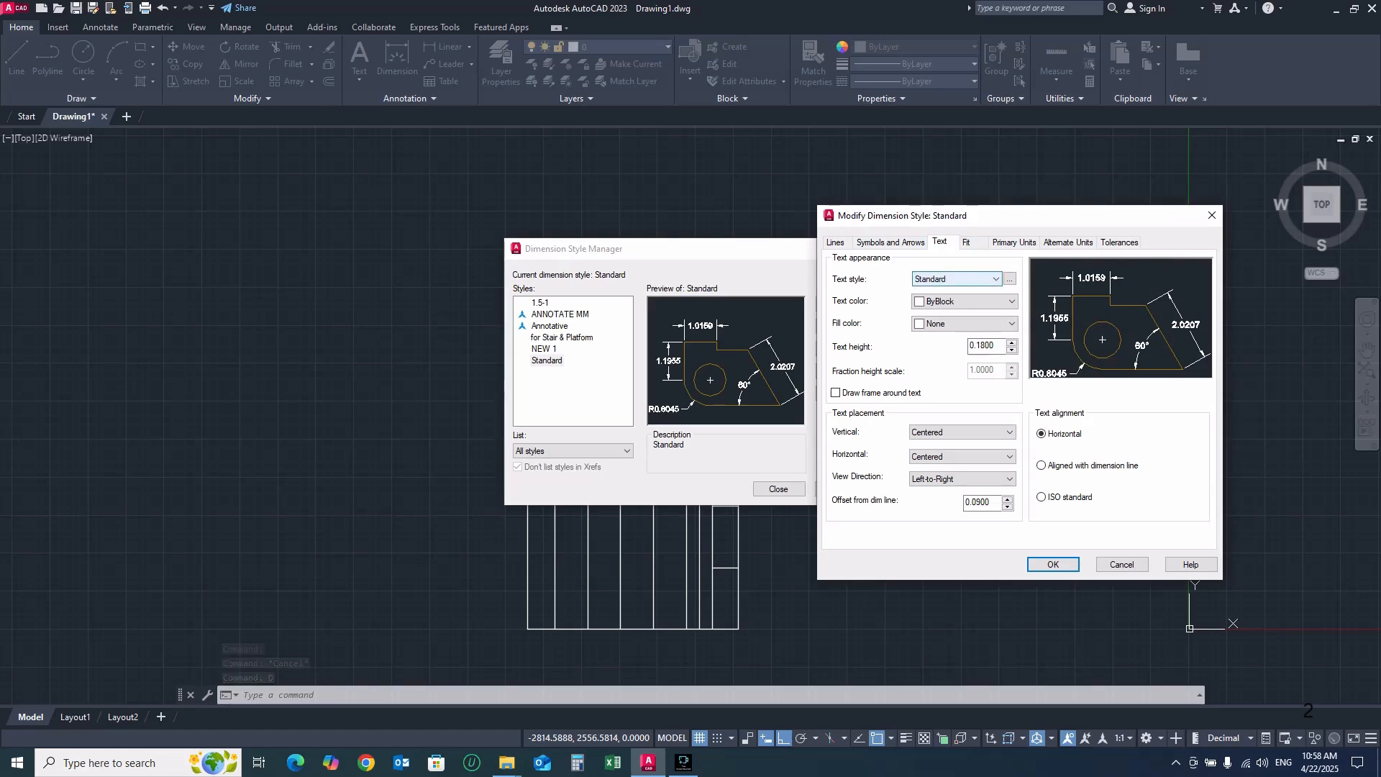
click(972, 279)
click(957, 311)
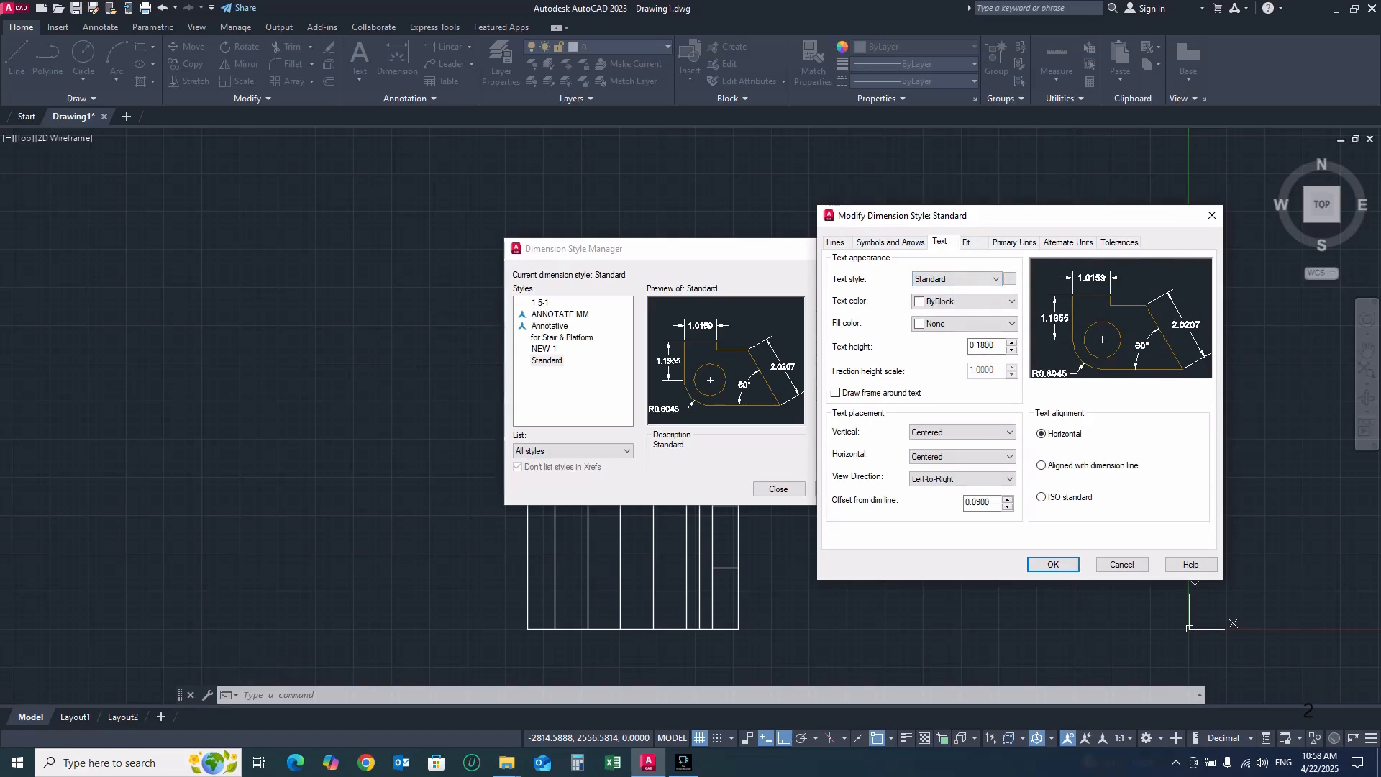
click(1015, 243)
click(966, 293)
click(950, 305)
Set the Standard dimension style's text height to 50 and its vertical text placement to Above
click(940, 242)
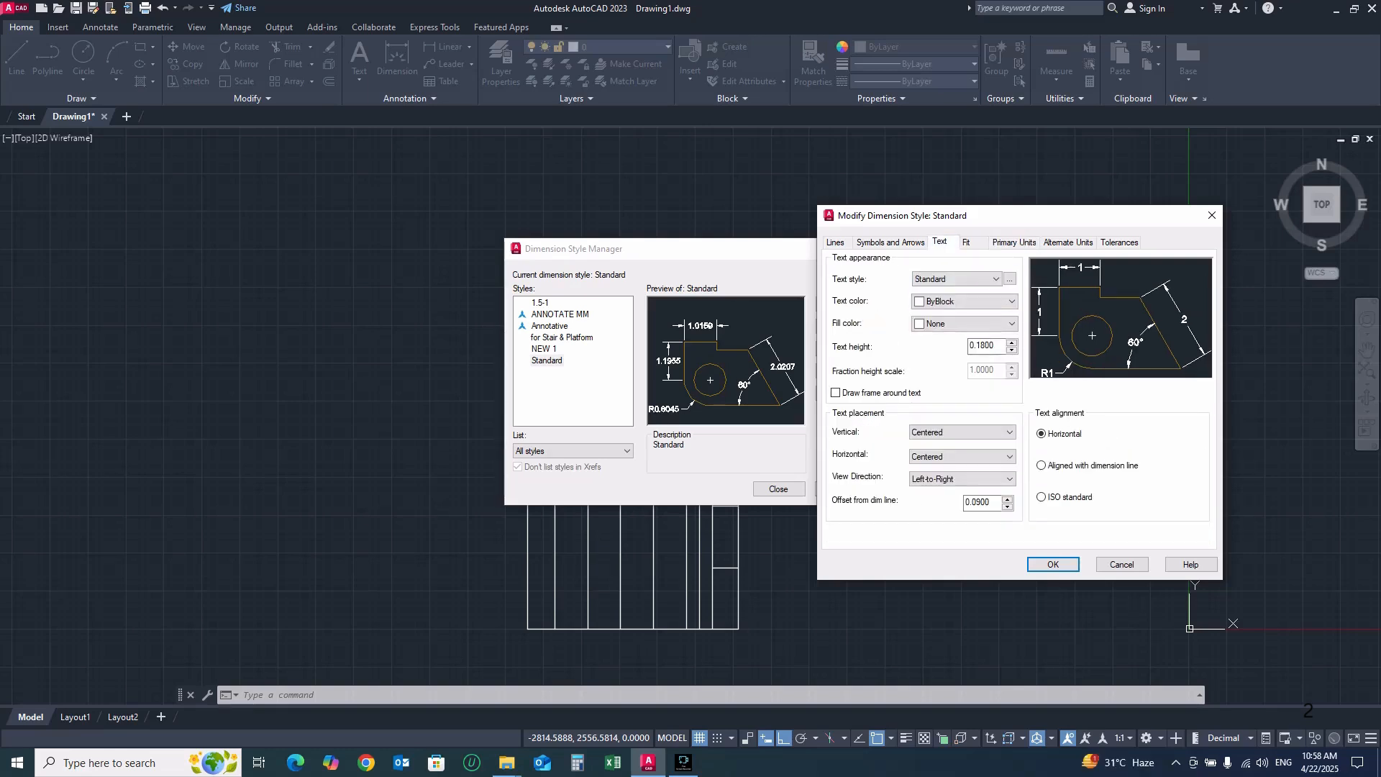
text(500)
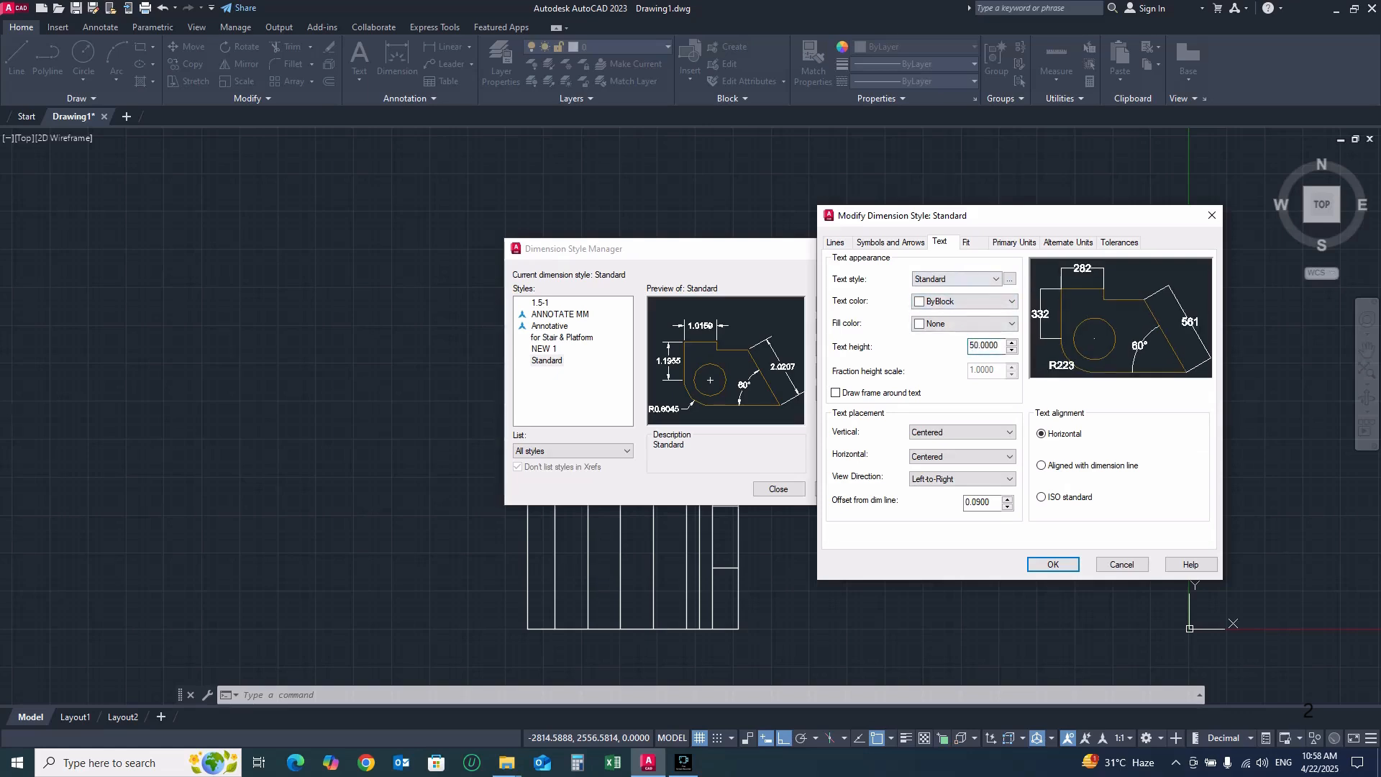
click(963, 431)
click(935, 450)
click(963, 457)
click(963, 433)
click(963, 433)
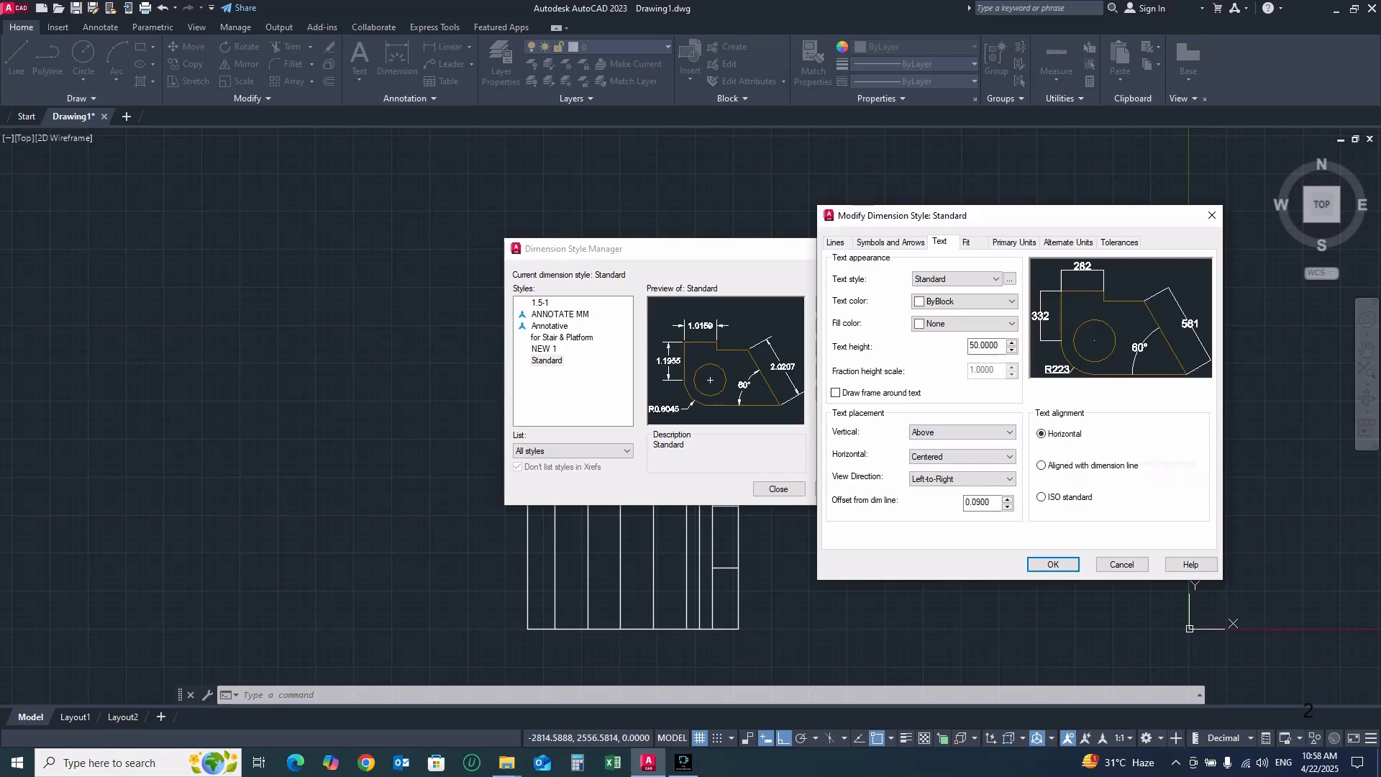
Align the dimension text with the dimension line and set its offset from the line to 10
click(1042, 465)
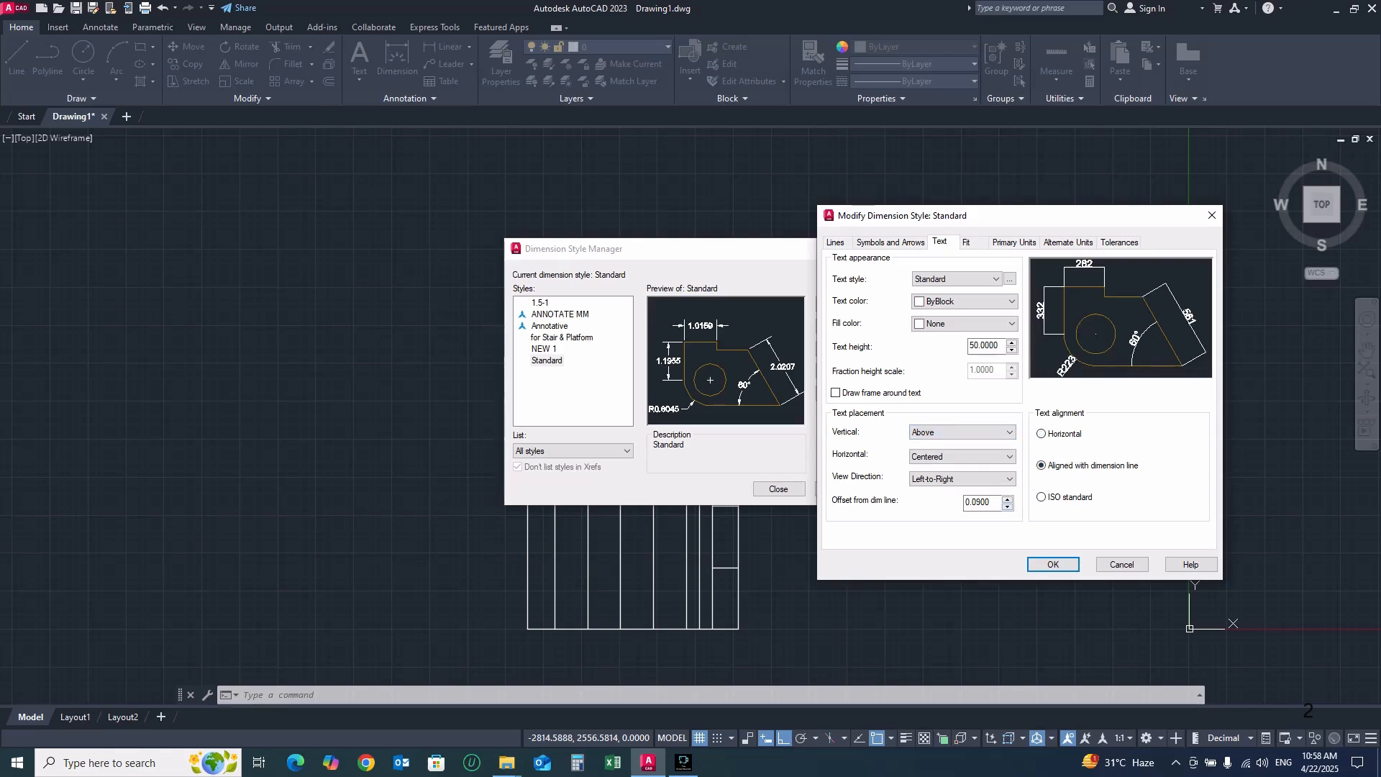
text(20)
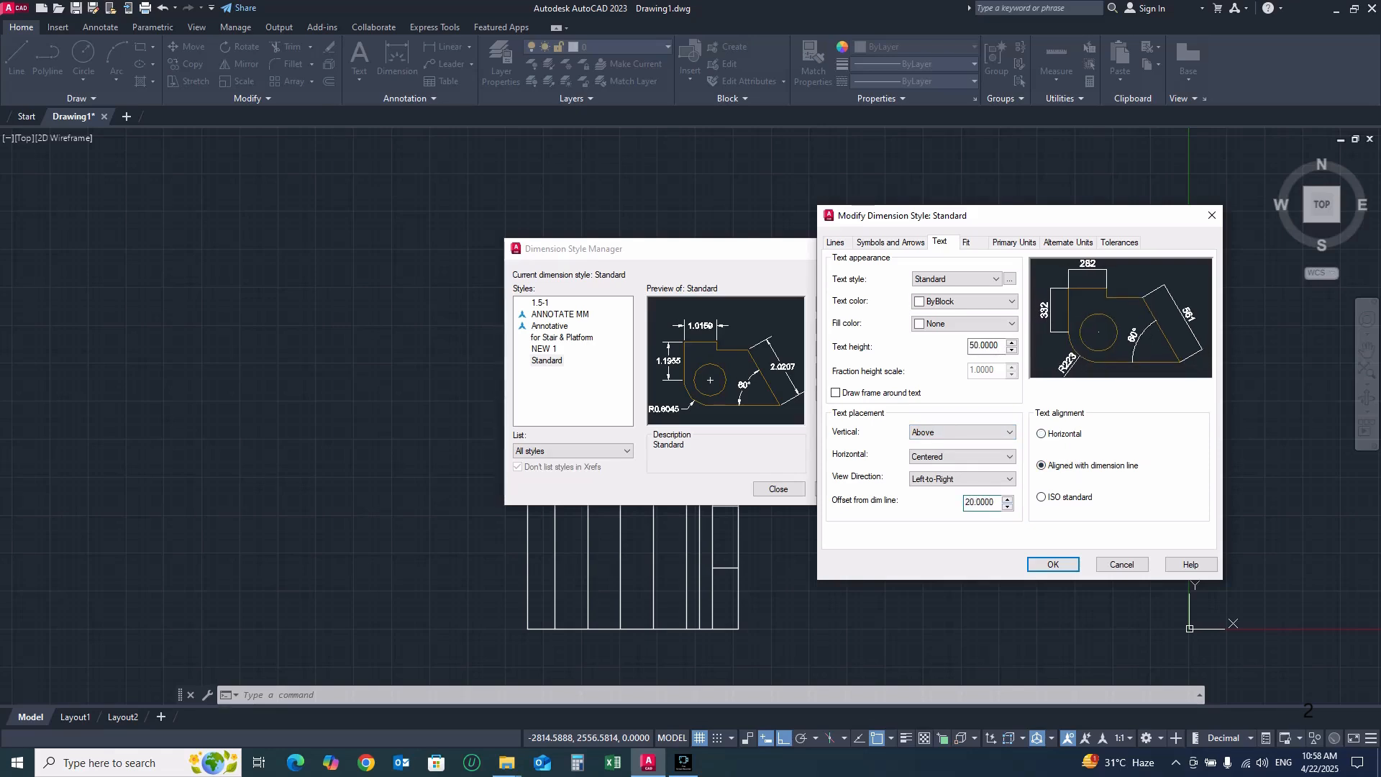
text(10)
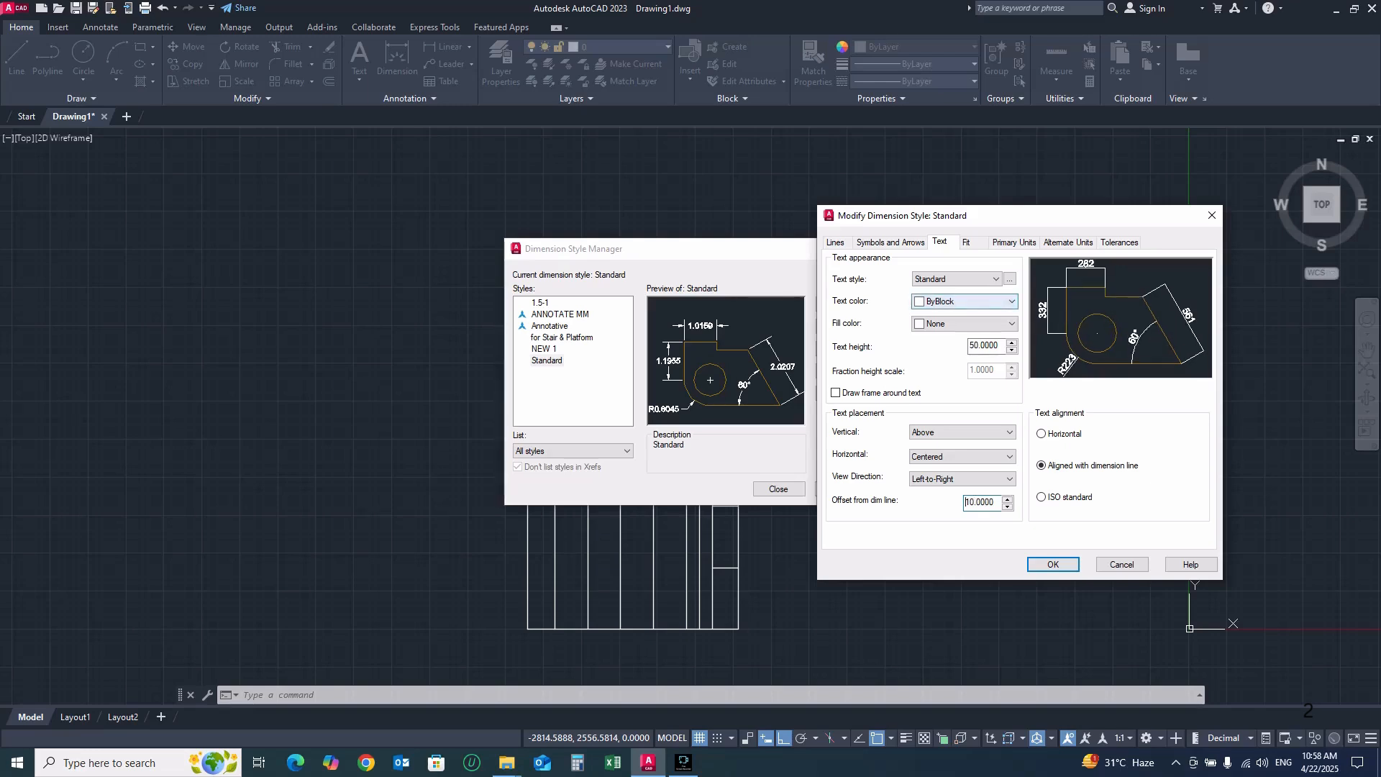
Set the Standard dimension style's arrow size to 50
click(891, 242)
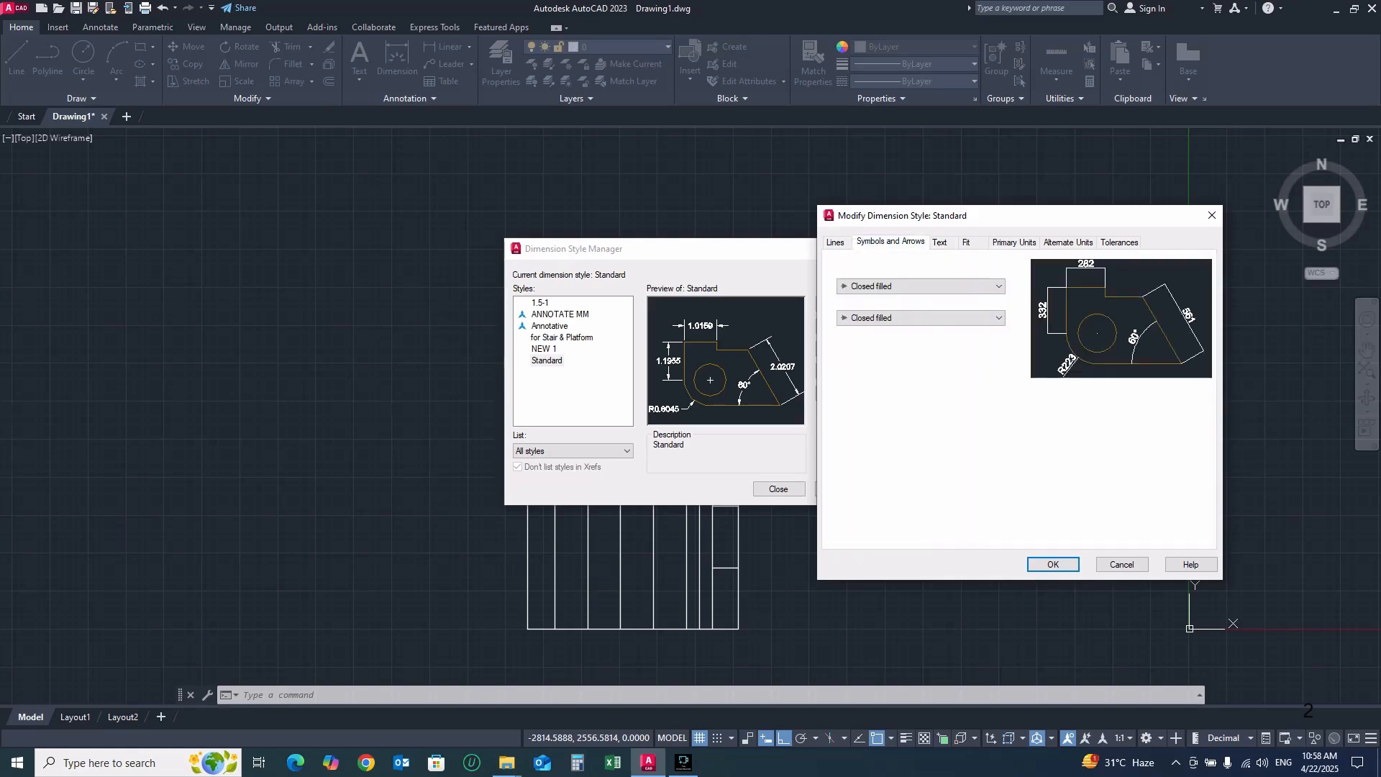
click(864, 387)
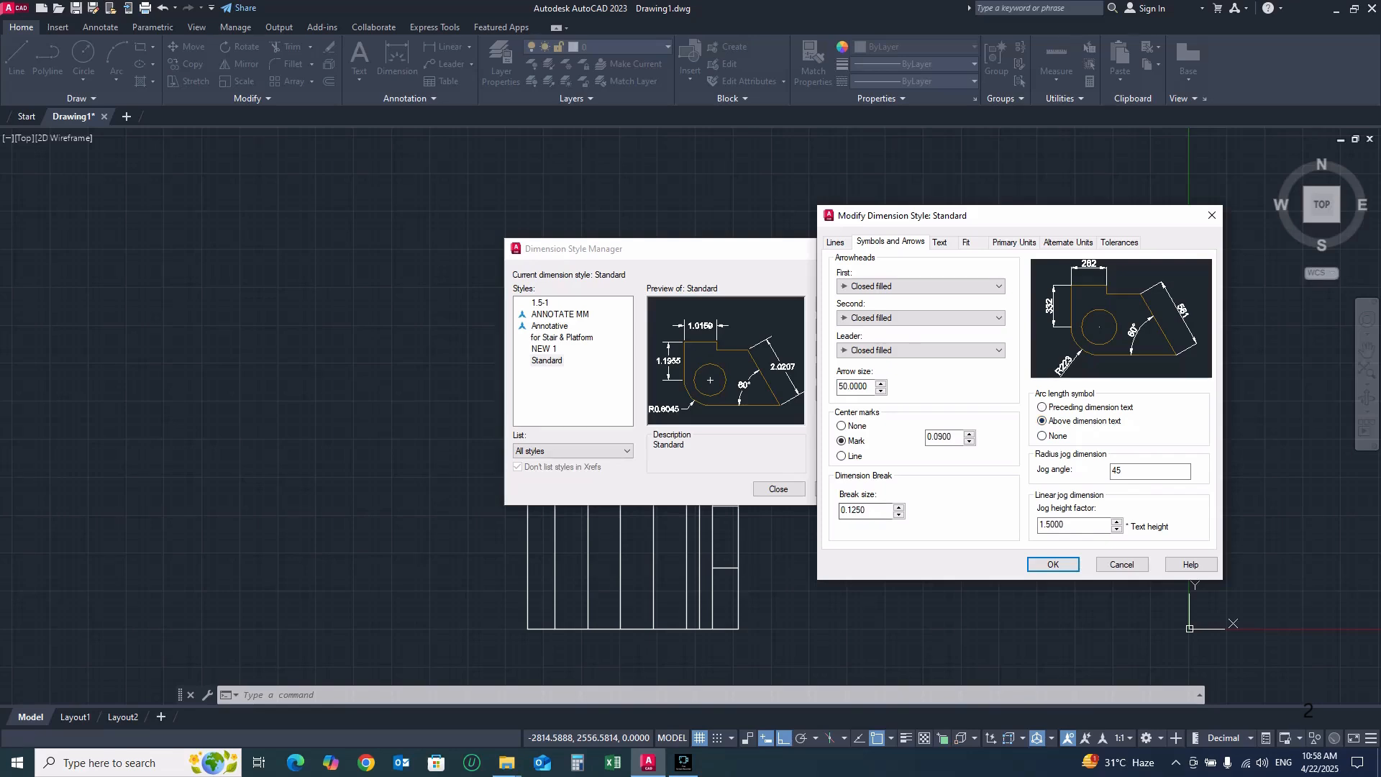
click(1075, 526)
Set the color of both the dimension lines and the extension lines to Red
click(836, 243)
click(961, 274)
click(962, 312)
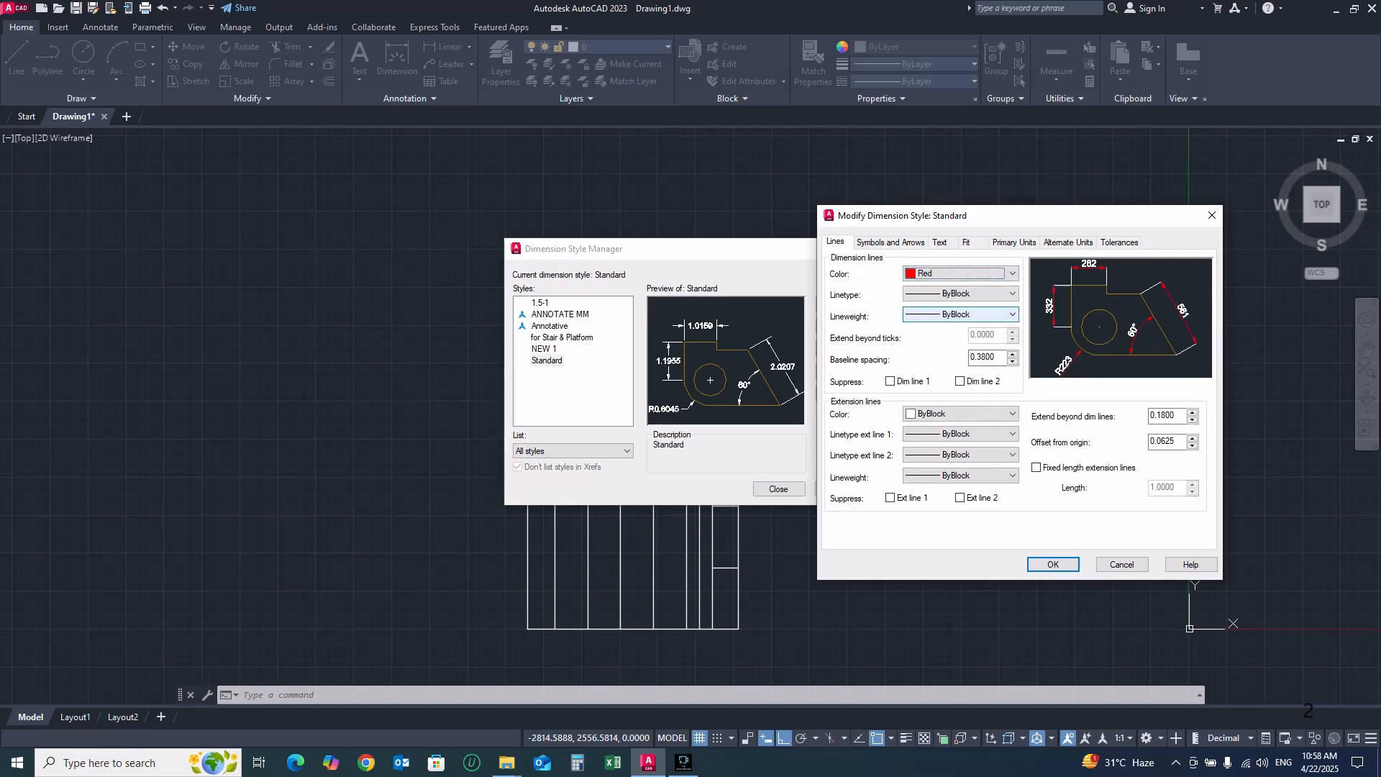
click(961, 414)
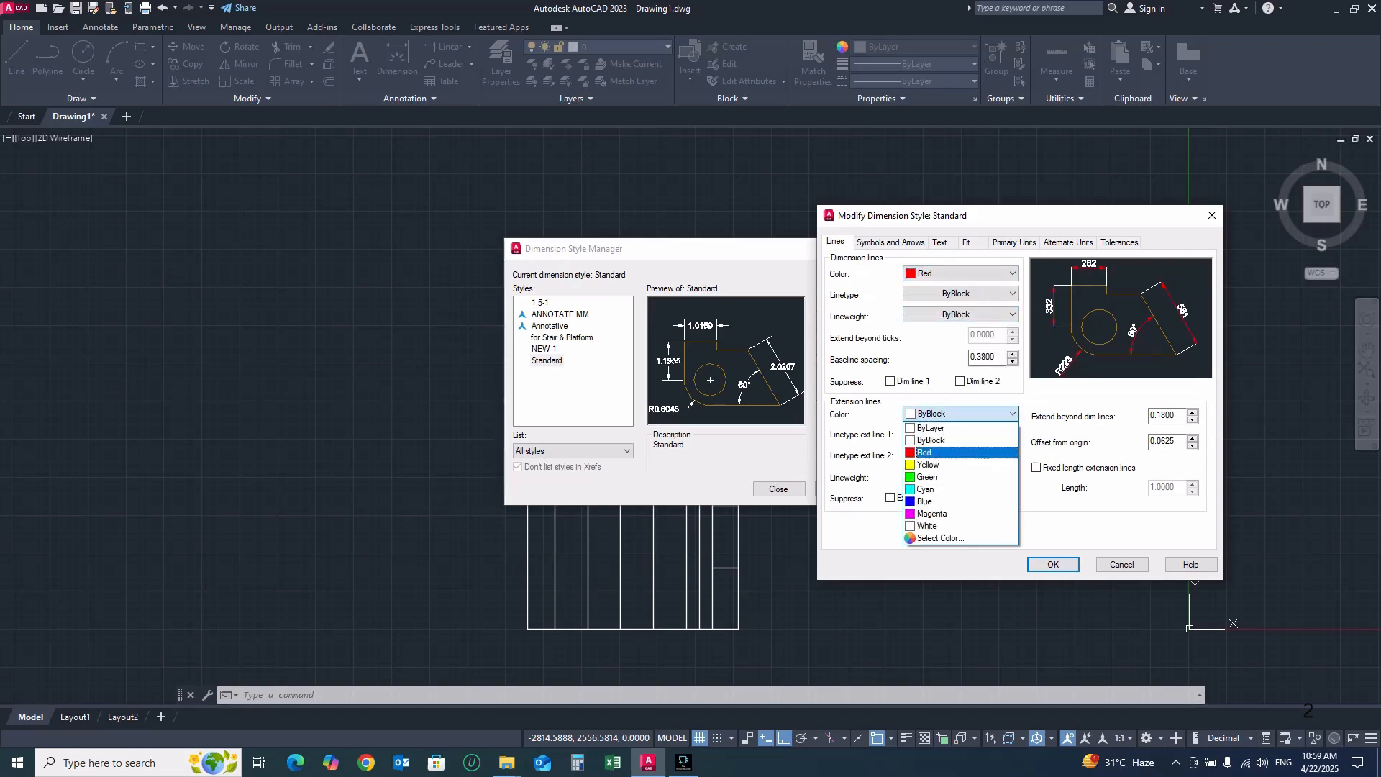
click(961, 452)
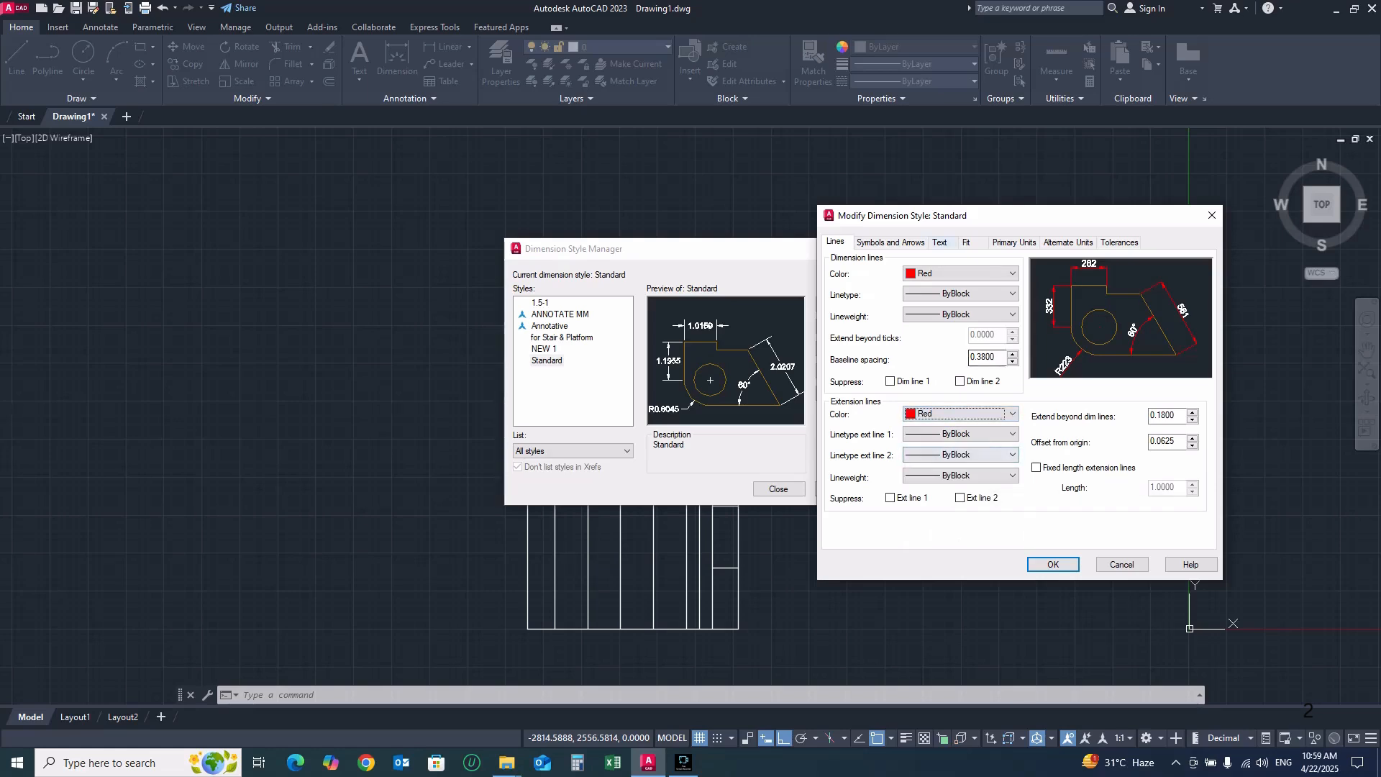
Change the font of the Standard text style used by the dimensions to Tahoma and apply it
click(891, 242)
click(941, 242)
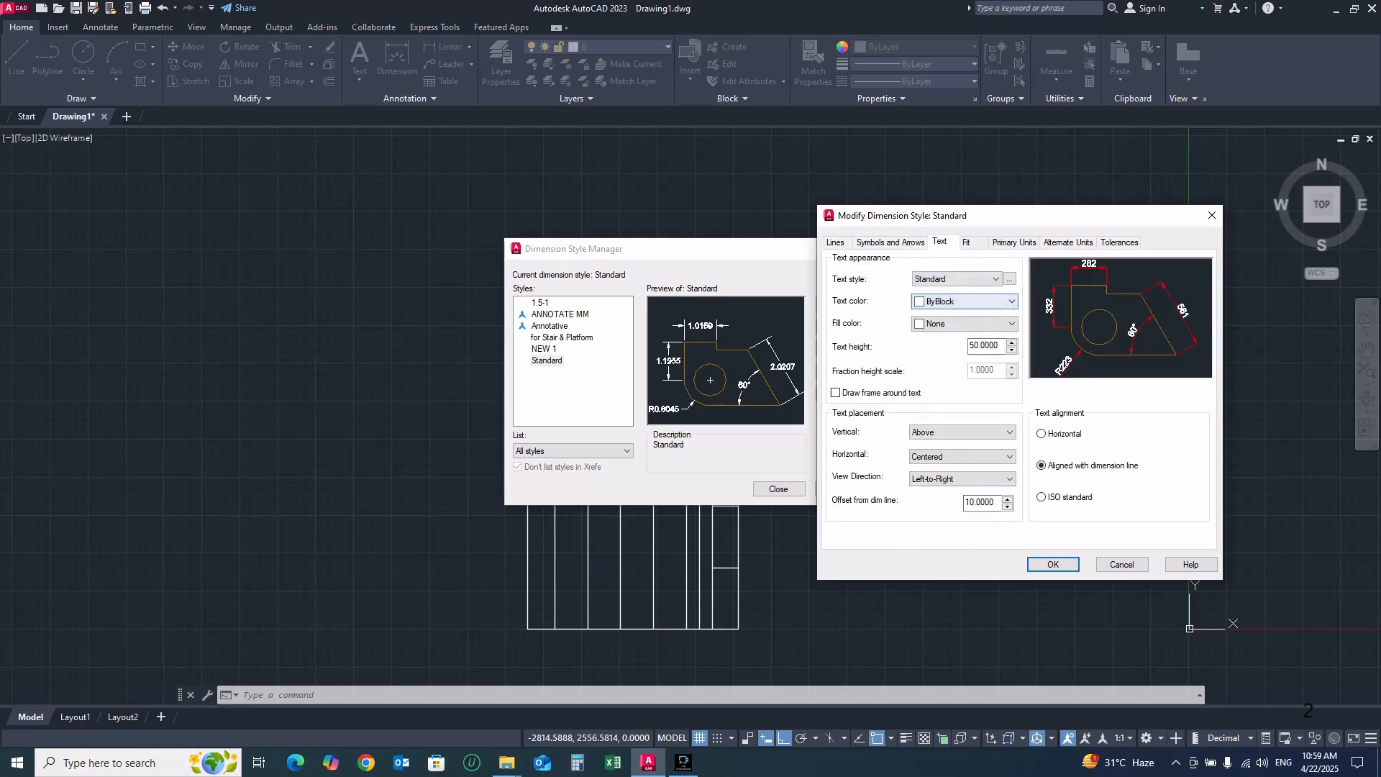
click(1011, 279)
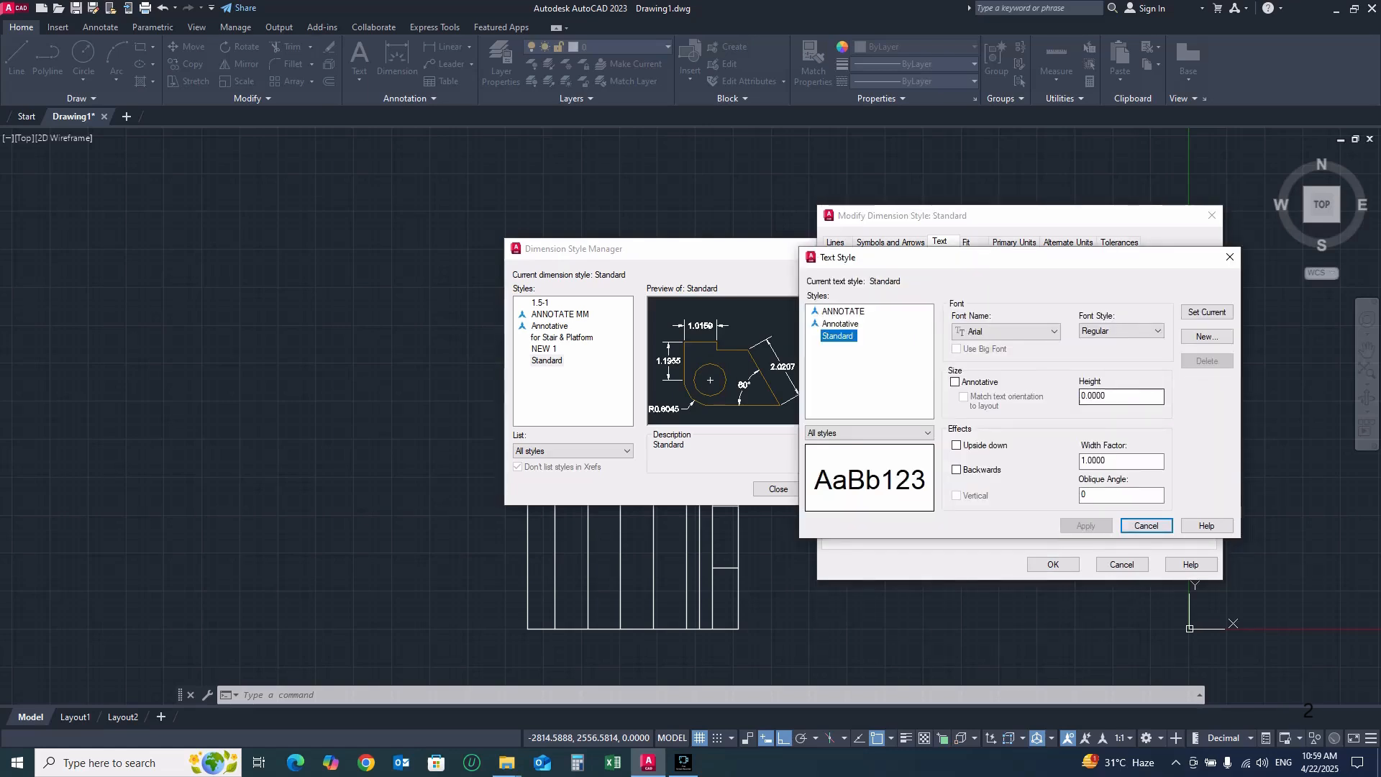
click(1006, 332)
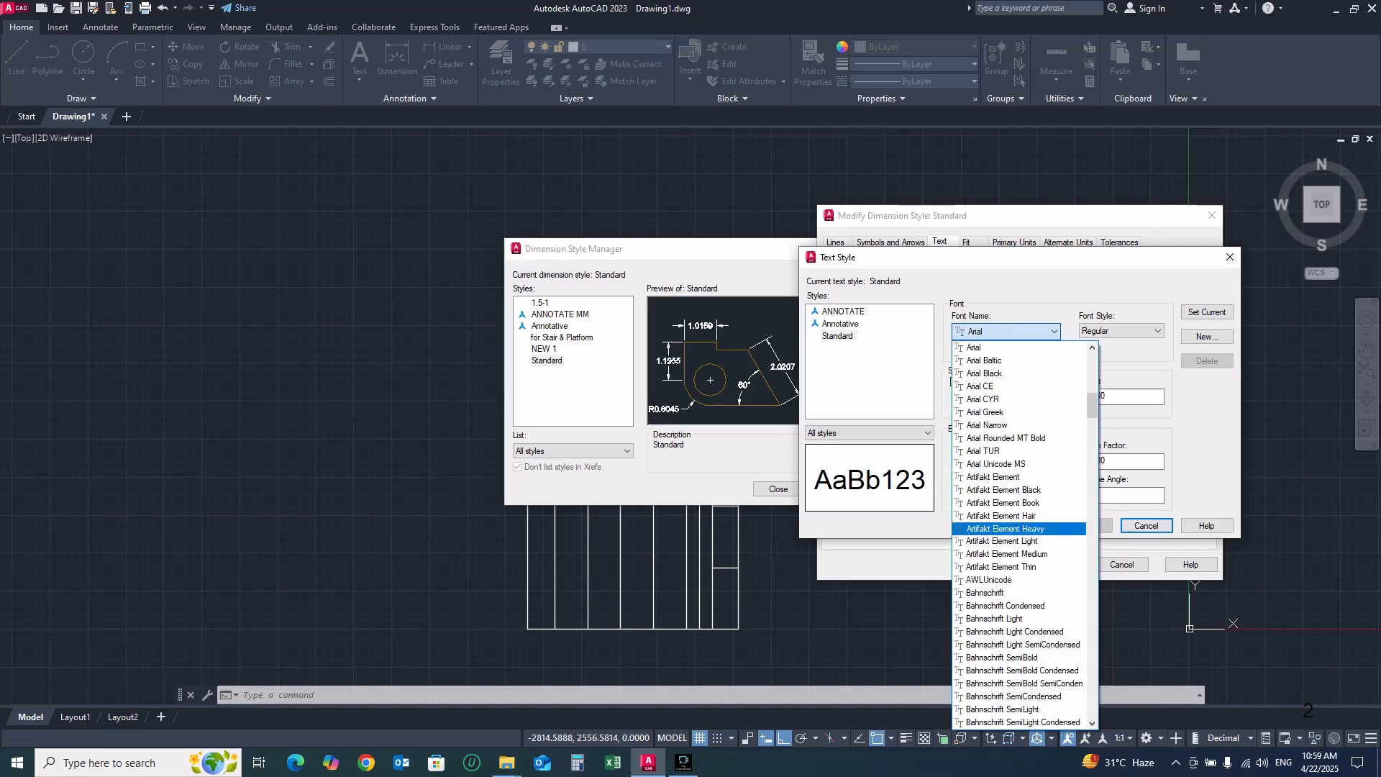
key(t)
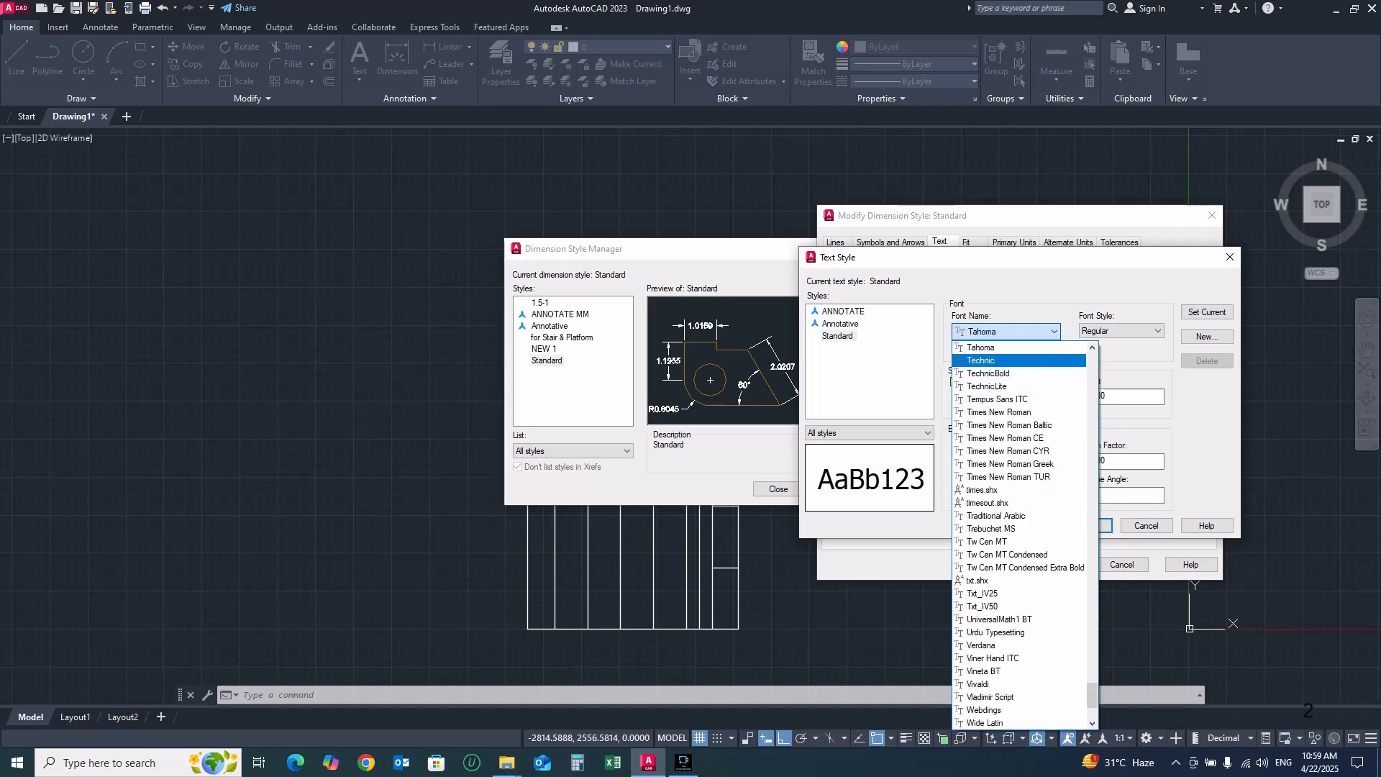
click(1007, 347)
click(1087, 526)
click(1147, 526)
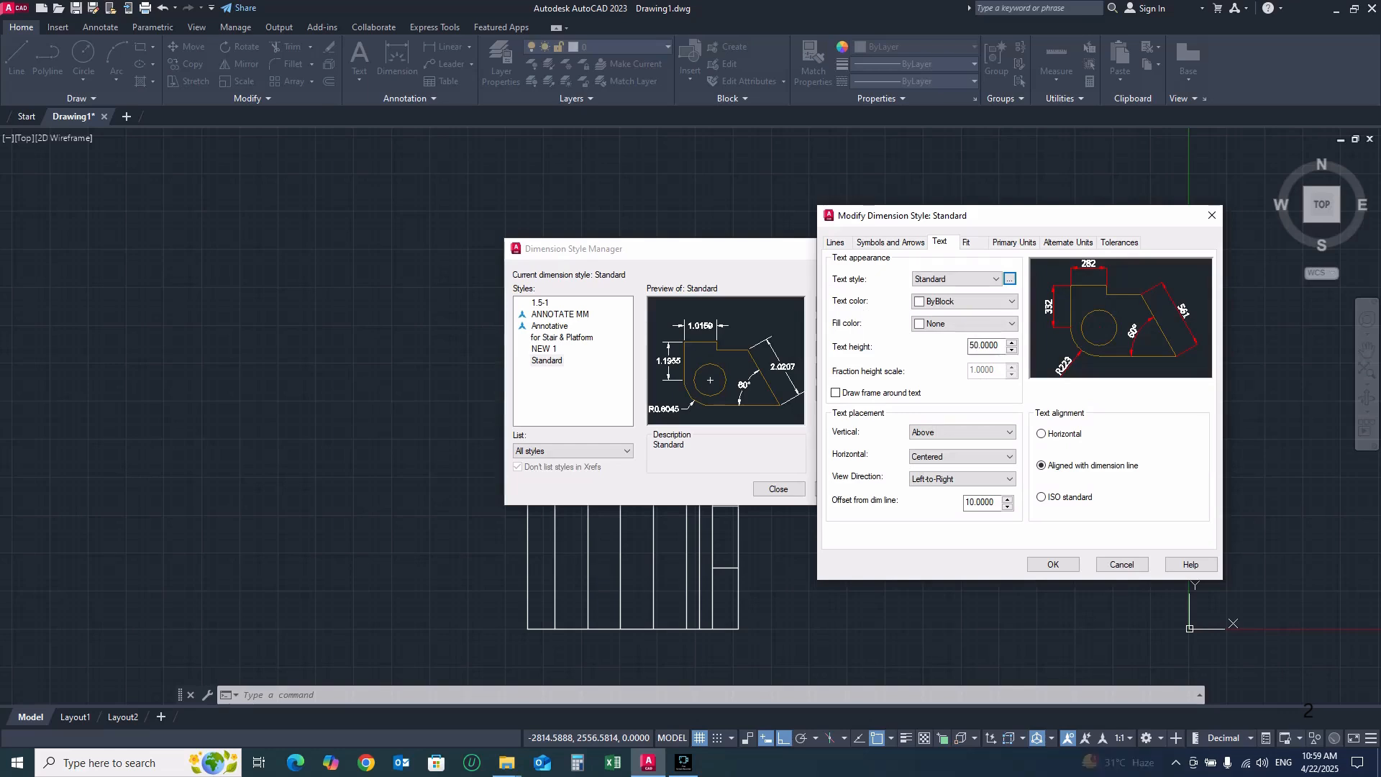
Change the font of the Standard text style to Times New Roman CE and apply it
click(1010, 278)
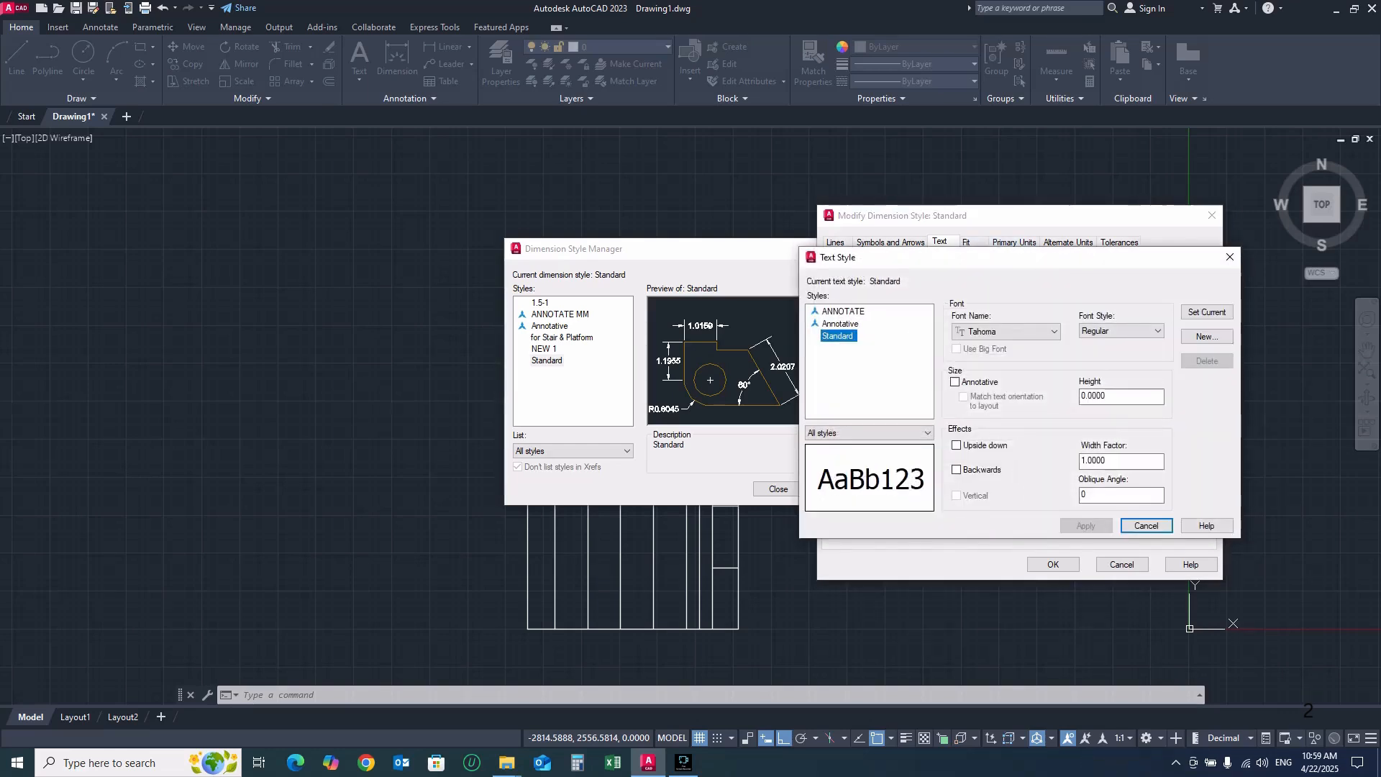
click(1006, 331)
text(ti)
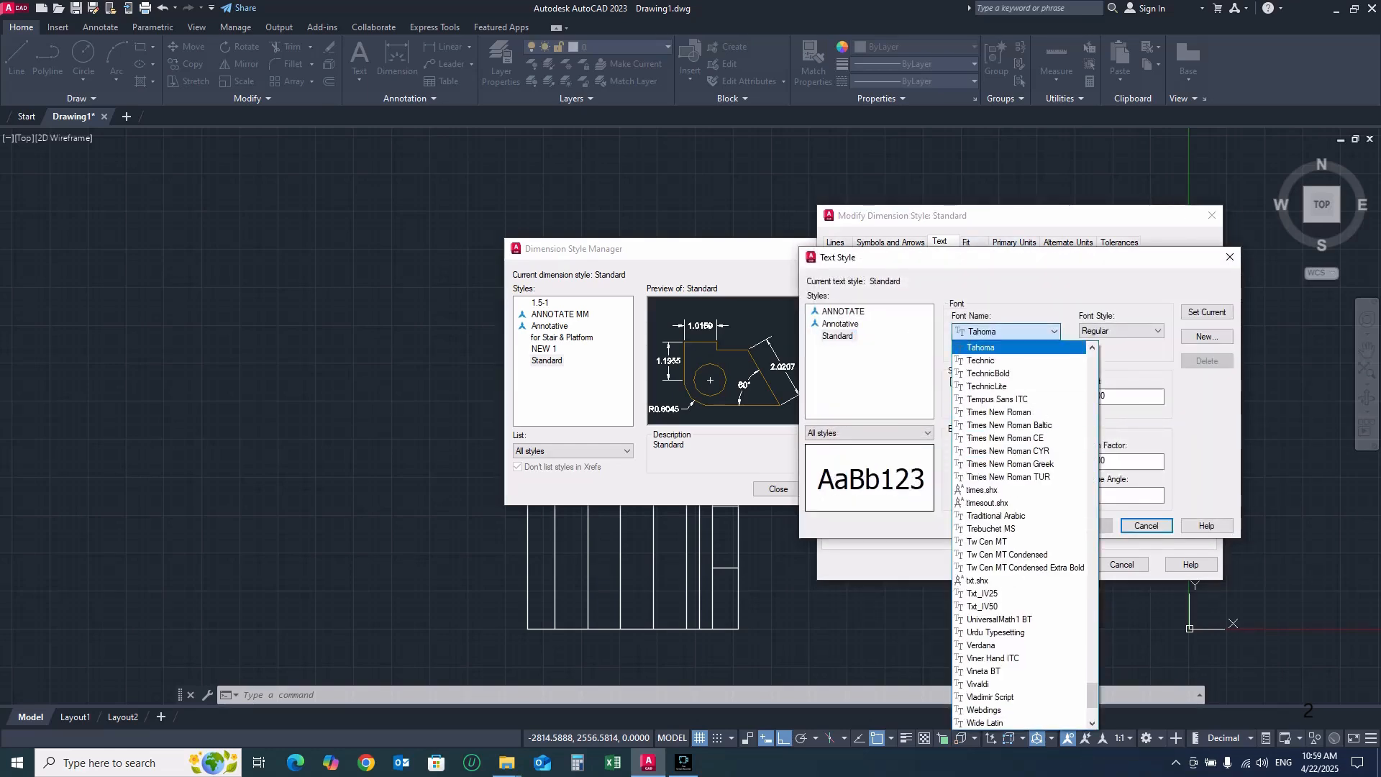
key(Down)
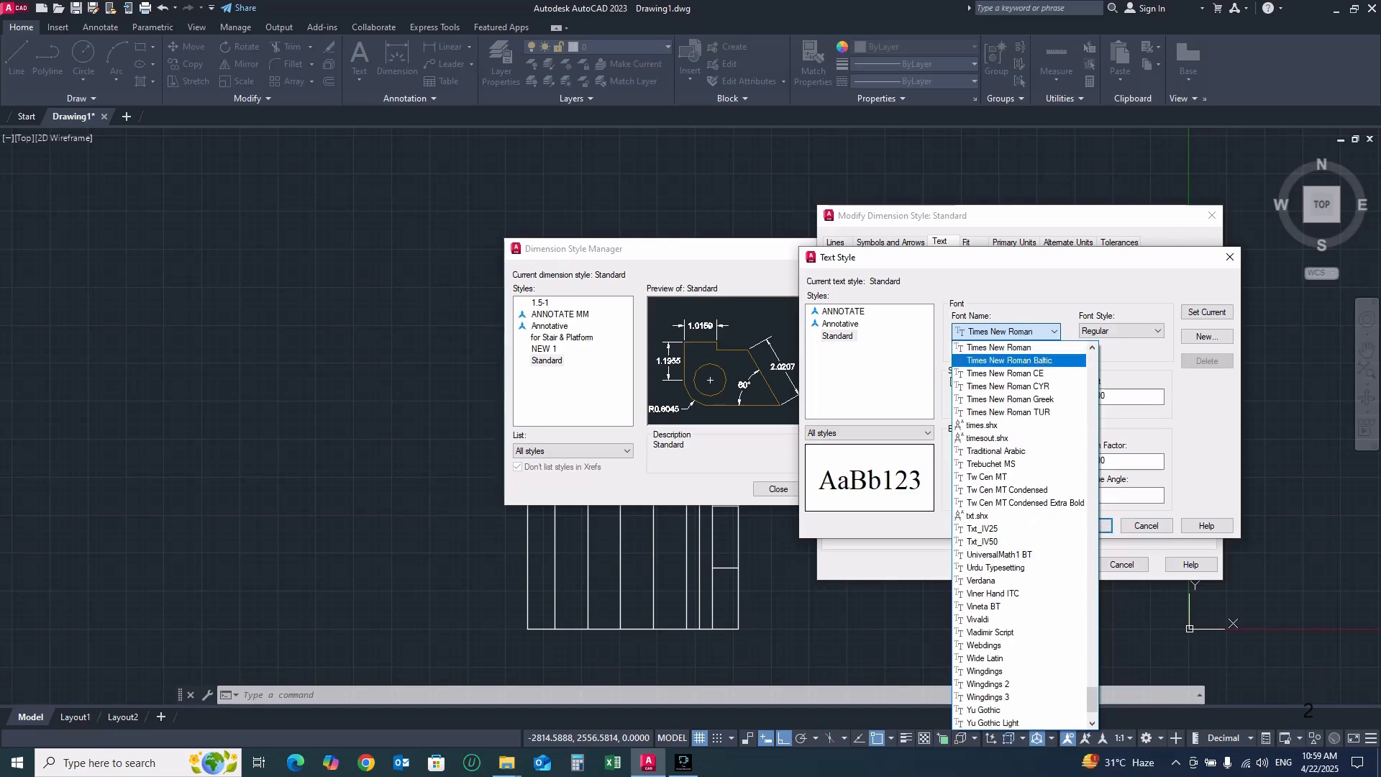
click(1005, 374)
click(1086, 526)
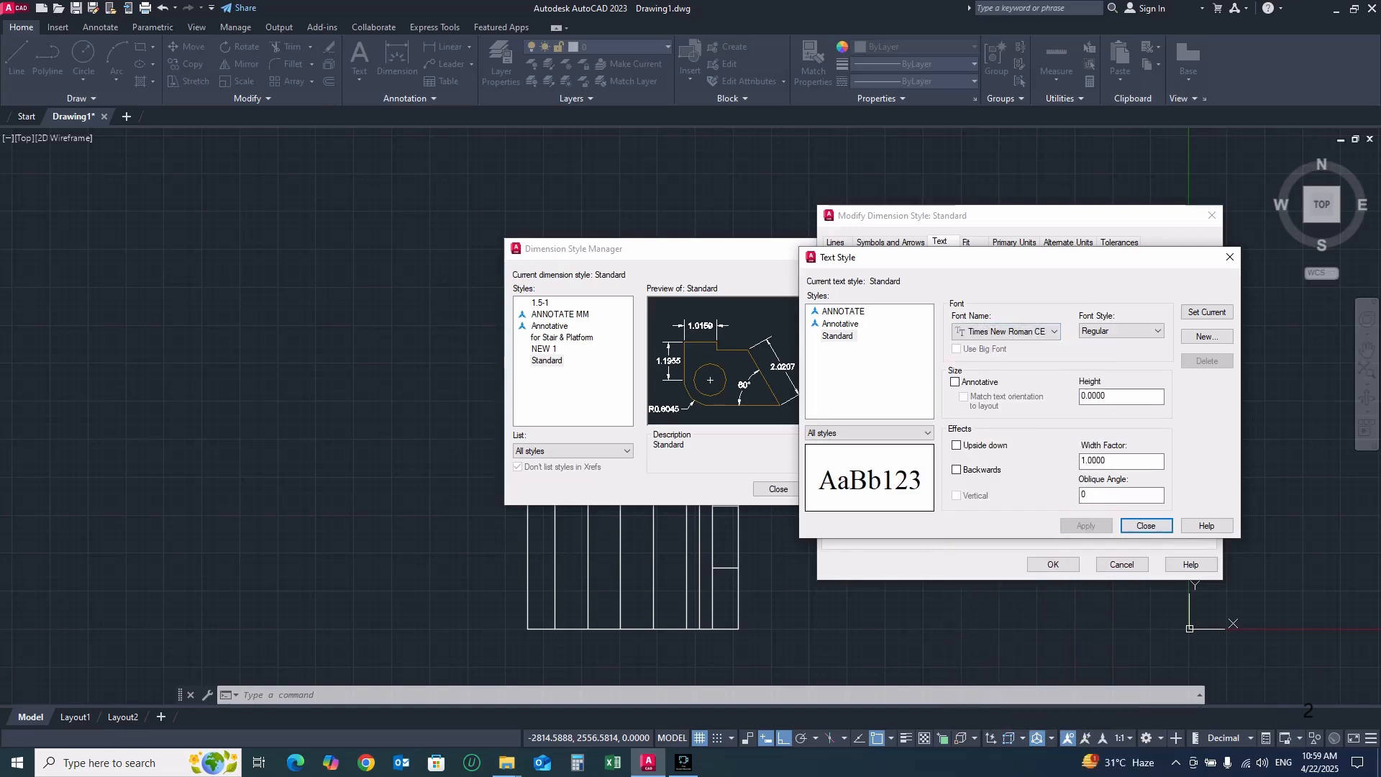
click(1146, 526)
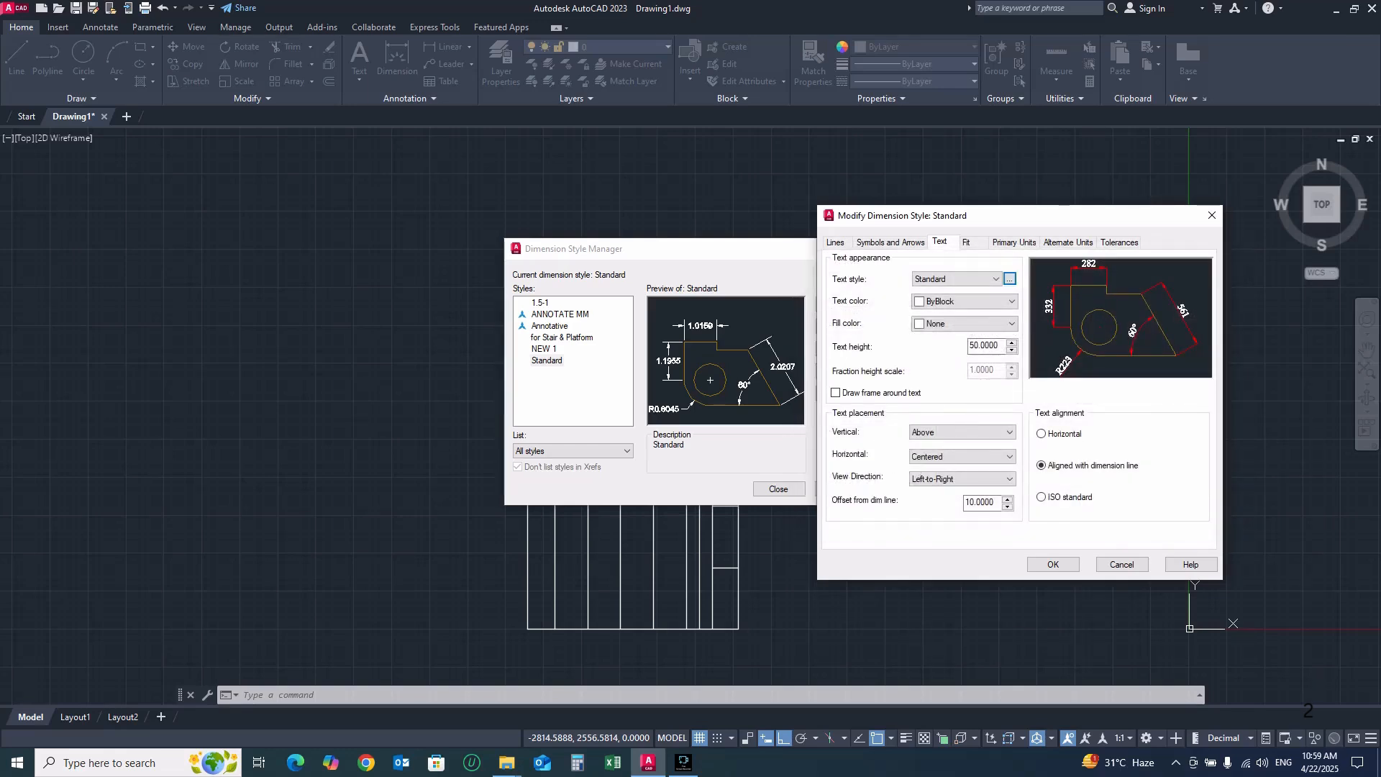
Accept the Standard dimension style changes, close the style manager and inspect the width and height dimensions
click(1053, 565)
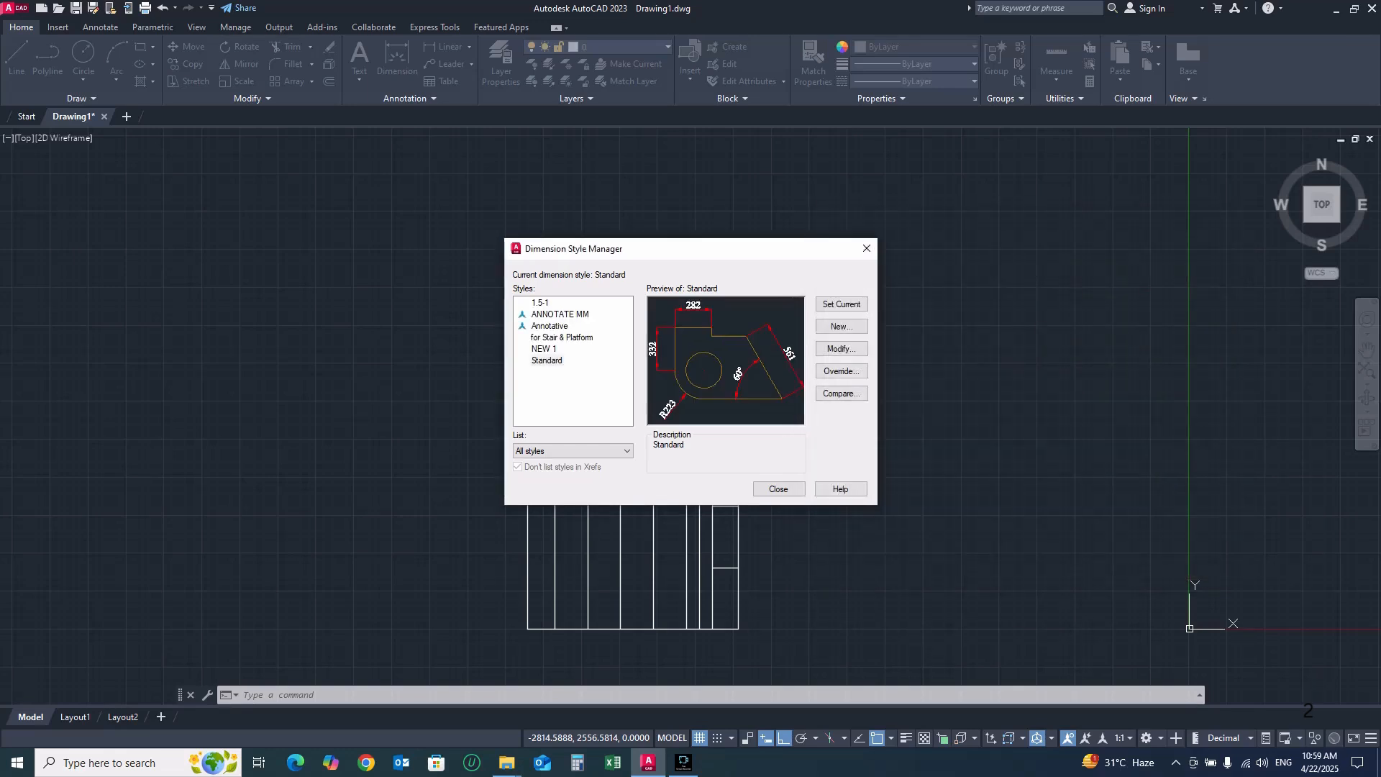
click(867, 248)
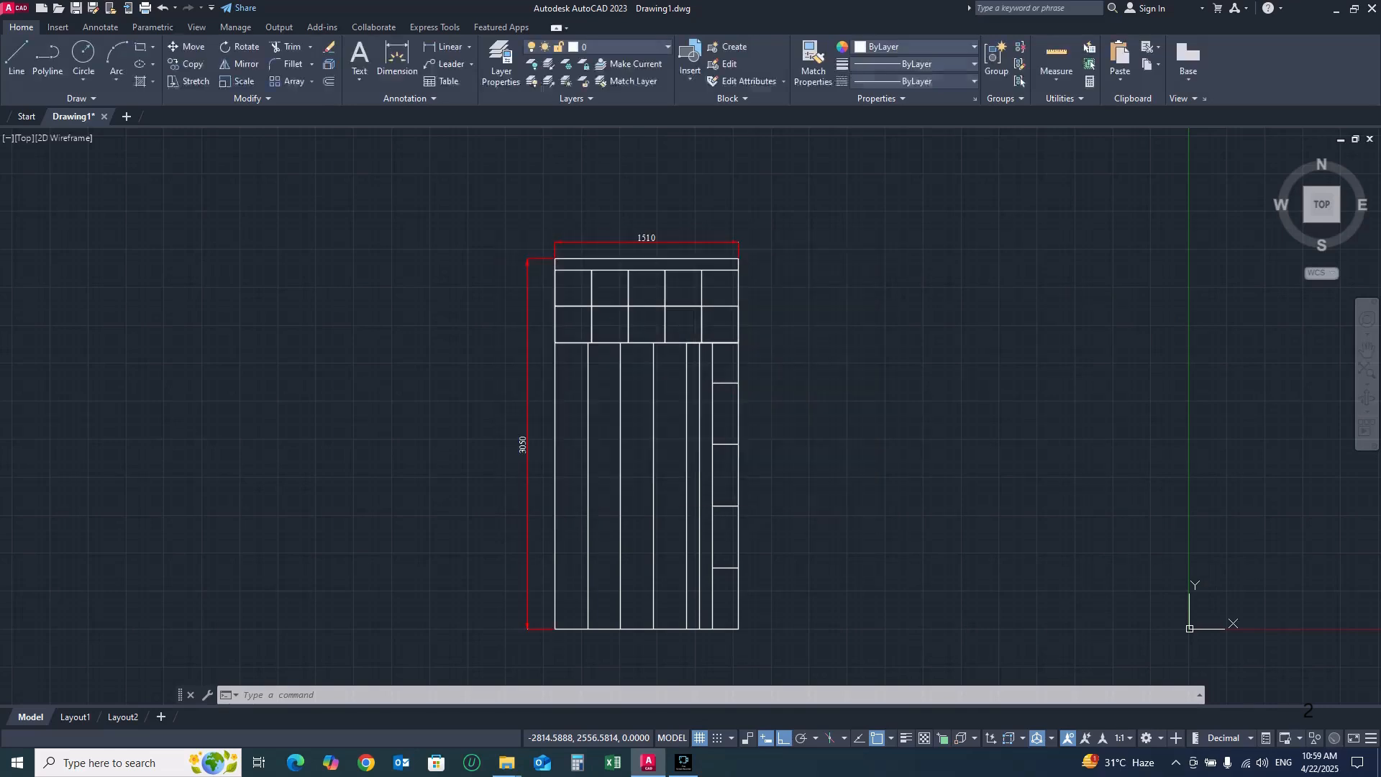
scroll(660, 237, up, 6)
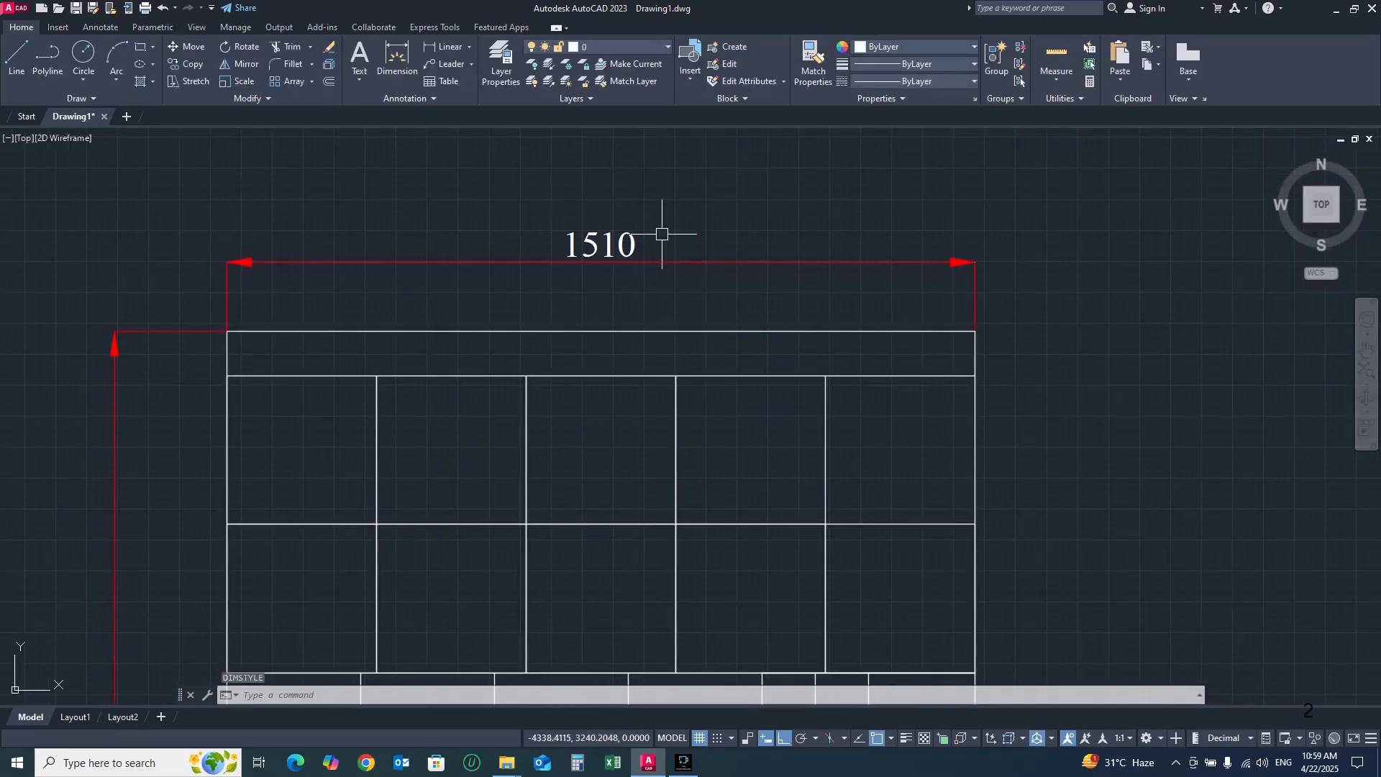
scroll(695, 226, down, 6)
scroll(561, 416, up, 5)
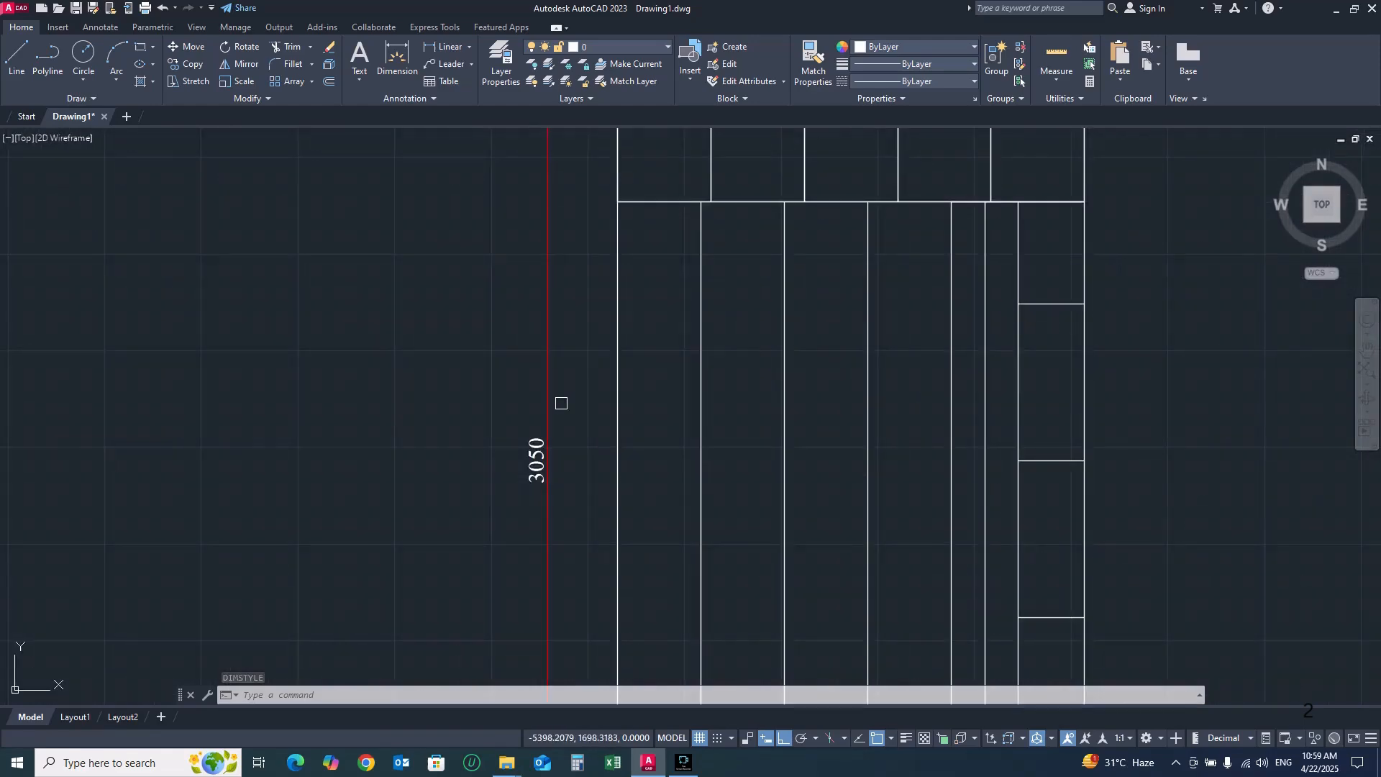
Move the overall width dimension line about 50 units farther above the layout's top edge
scroll(741, 342, down, 5)
middle_drag(778, 250, 681, 383)
scroll(714, 324, up, 6)
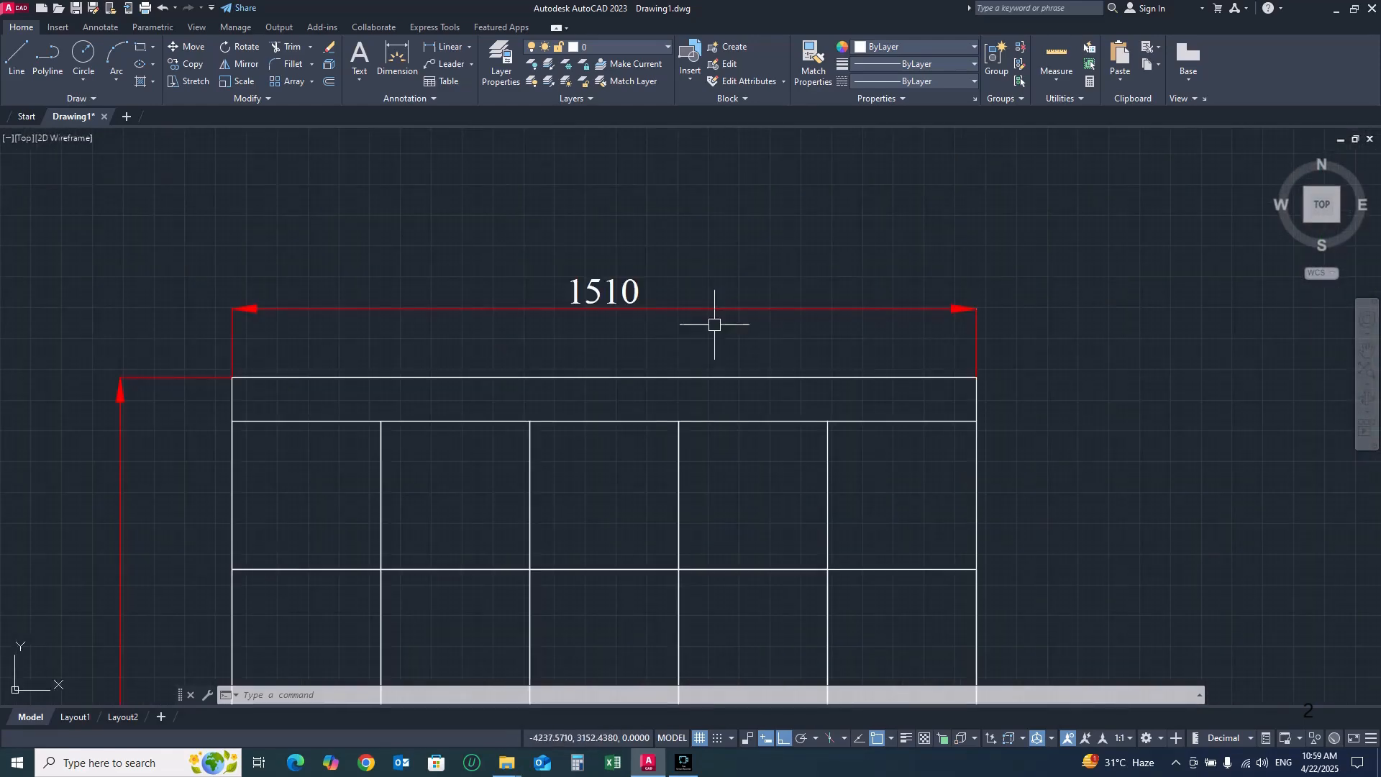
click(931, 308)
click(976, 308)
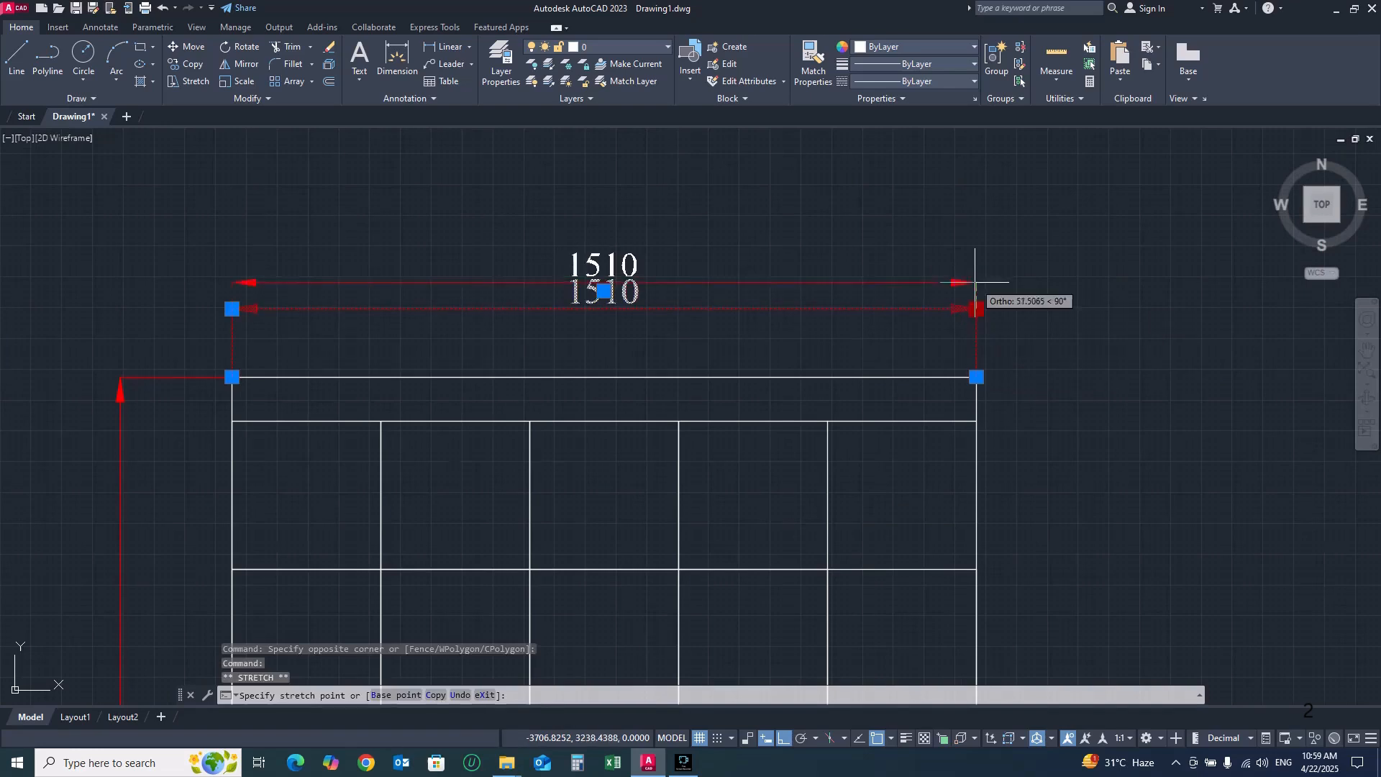
click(976, 282)
key(Escape)
click(976, 357)
Modify the Standard dimension style and set its arrow size to 40
text(d)
key(Return)
key(Escape)
text(d)
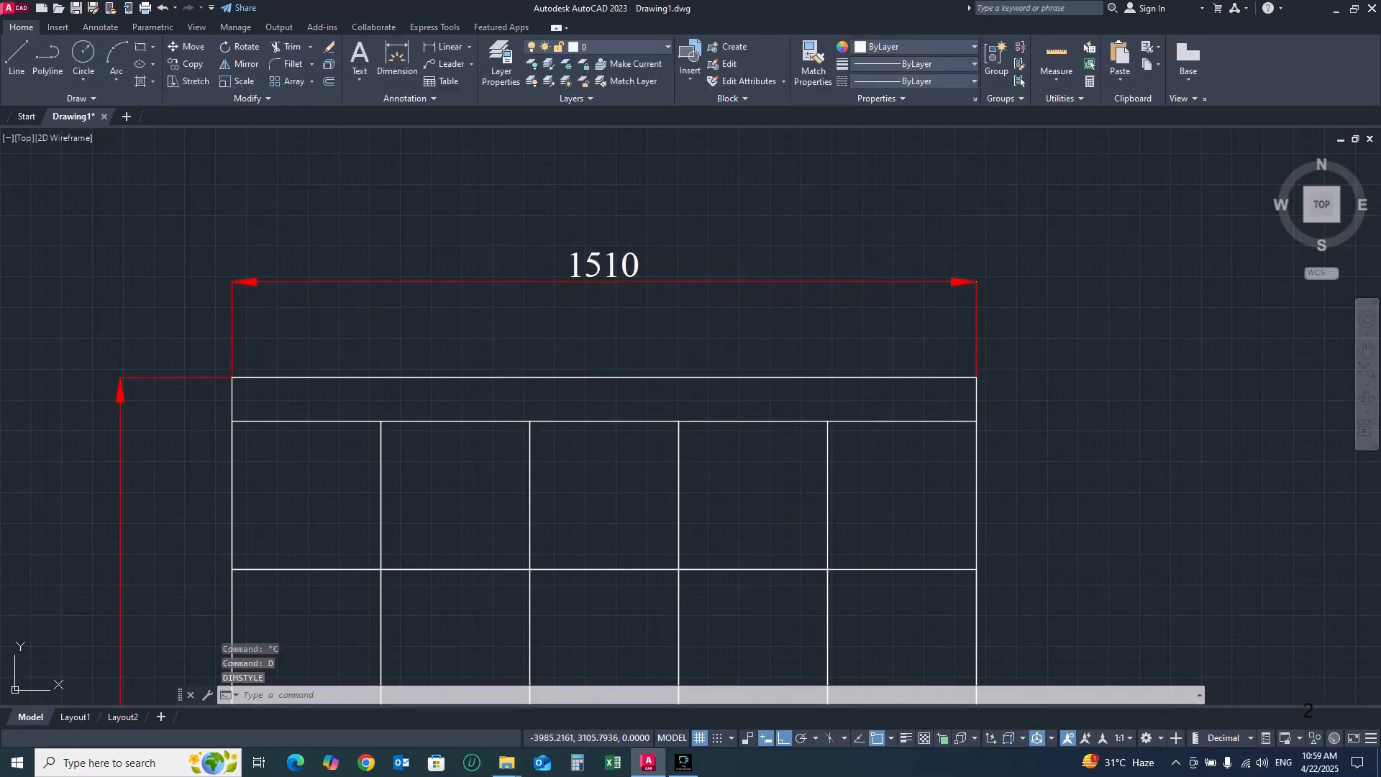
key(Return)
click(841, 349)
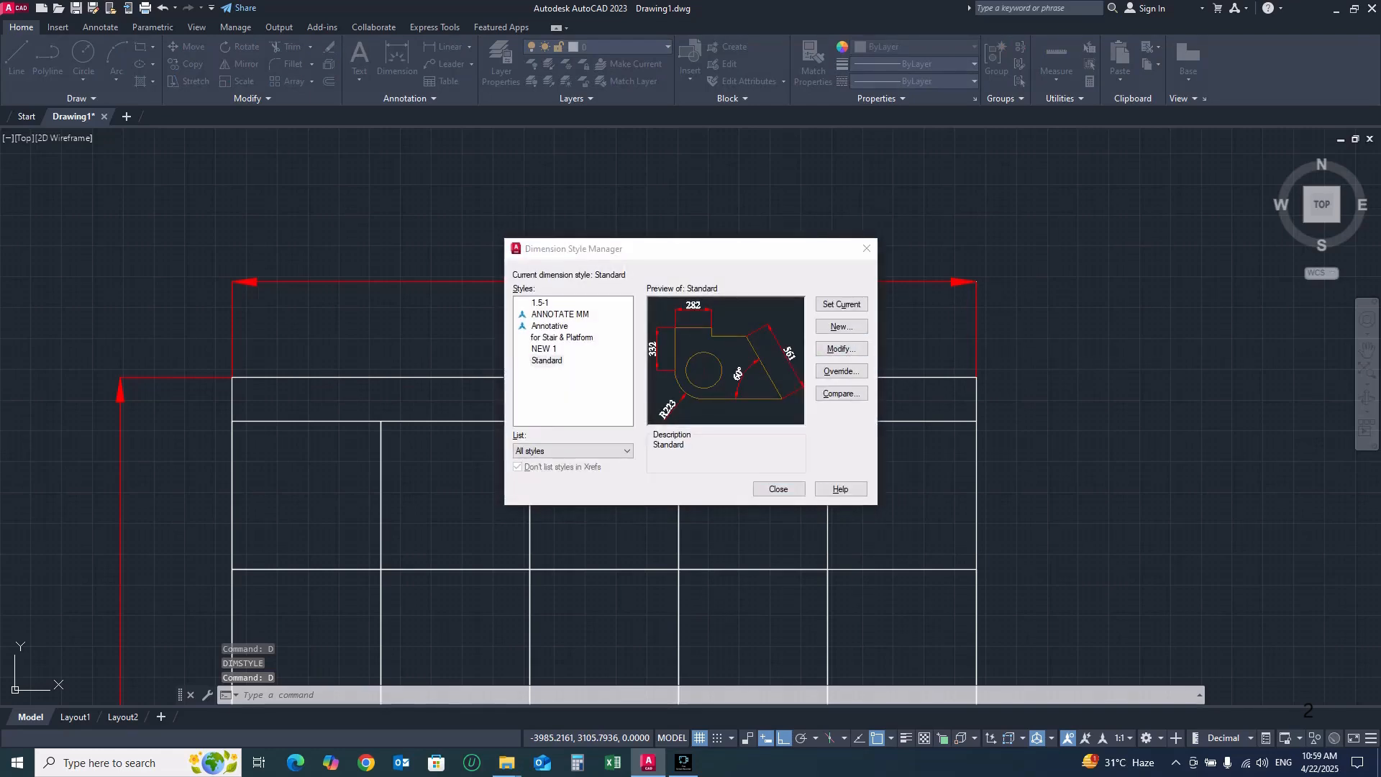
click(835, 242)
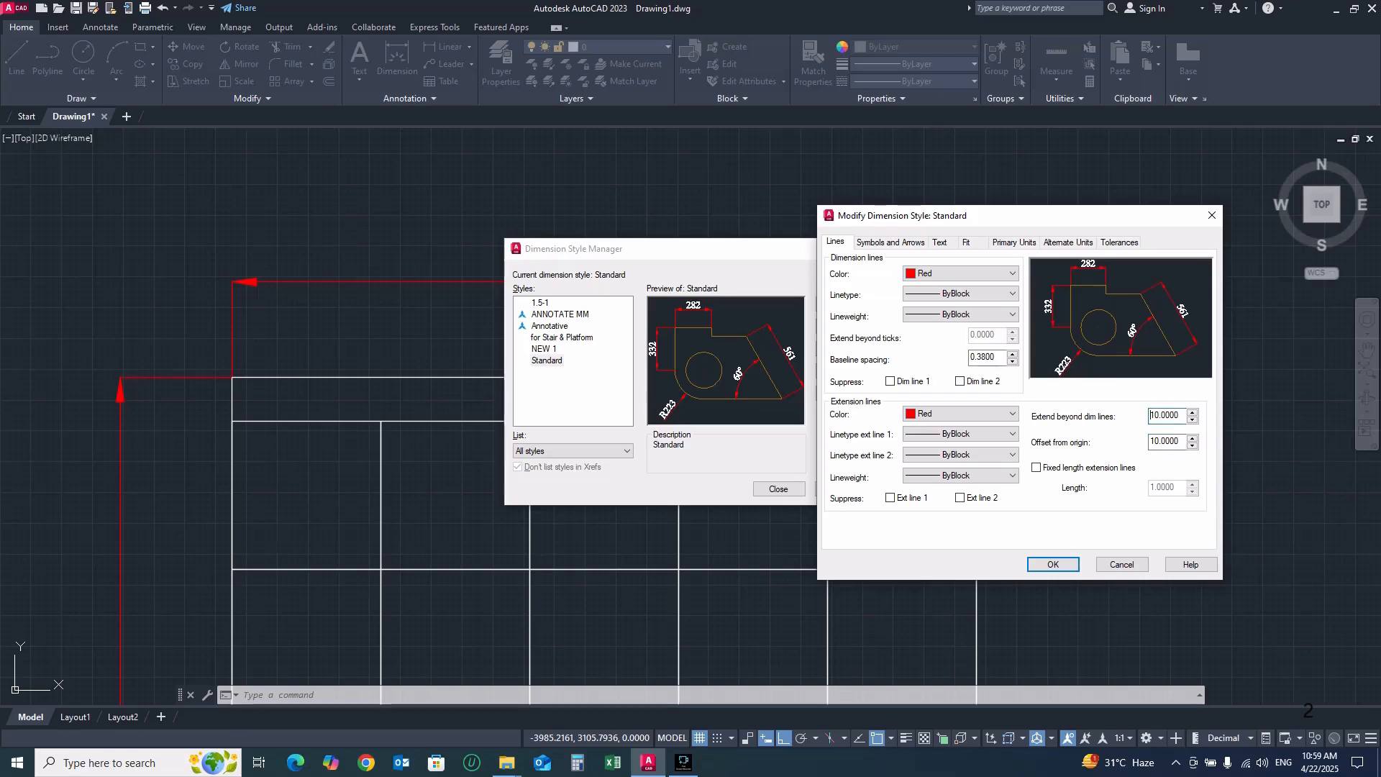
key(ctrl+Tab)
key(shift+Home)
key(Tab)
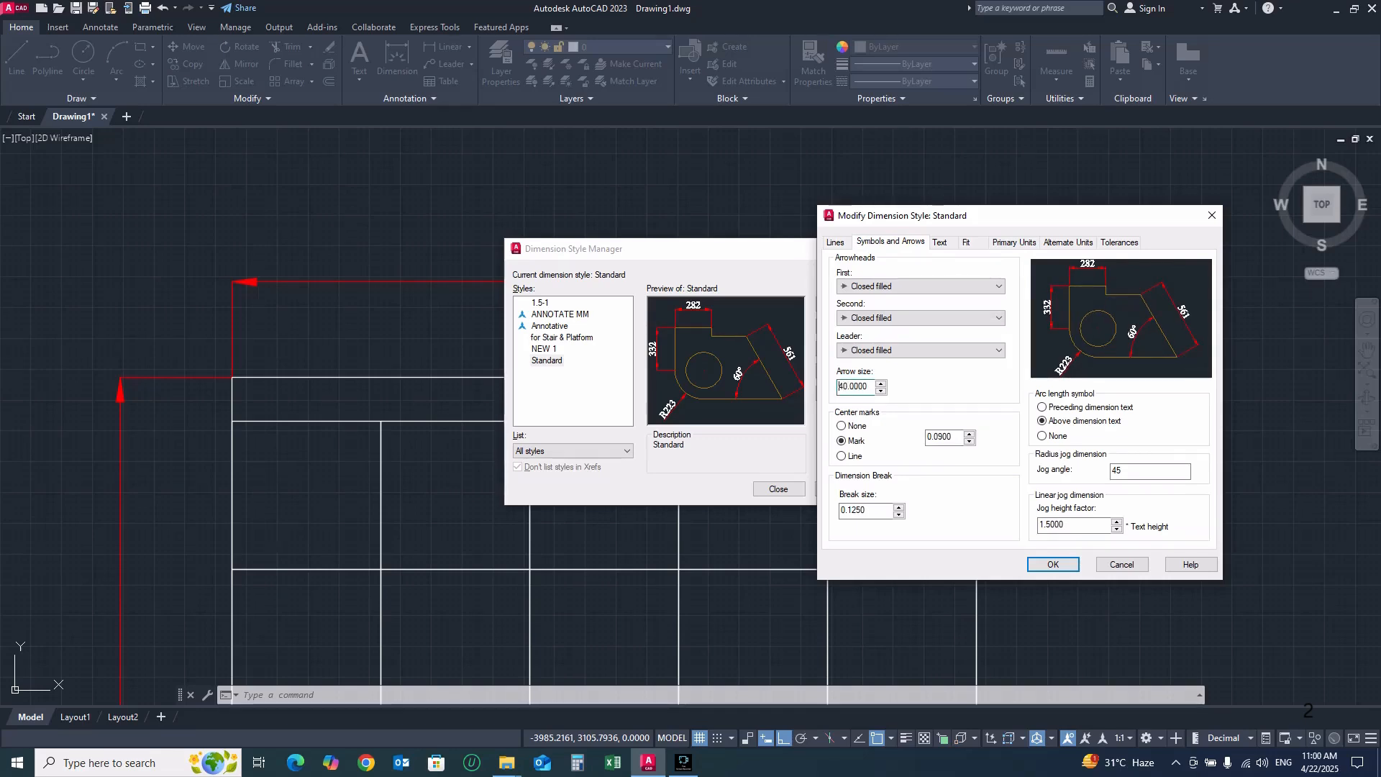
Set the text height of the Standard dimension style to 40
key(ctrl+Tab)
key(shift+Home)
text(40)
key(Tab)
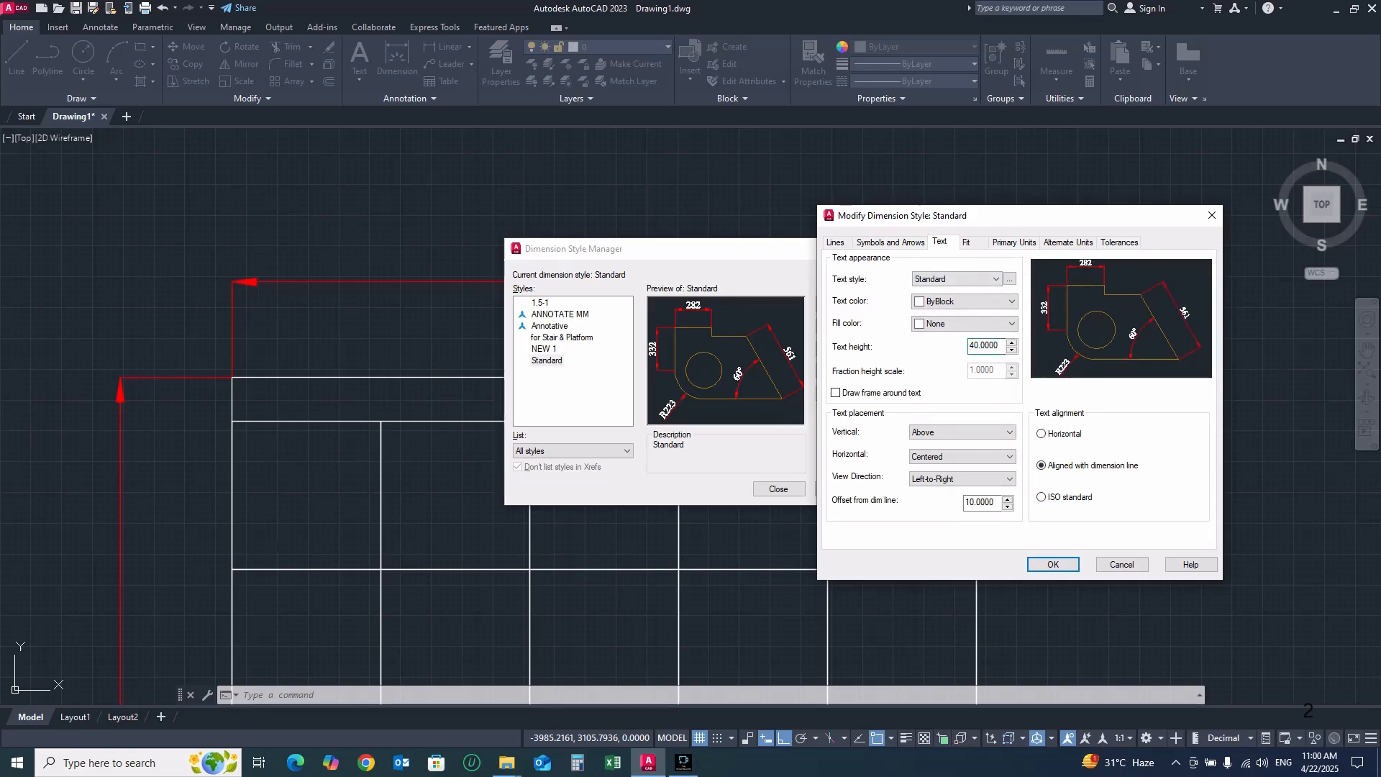
Check which font the Standard text style uses and leave its settings without changing them
click(957, 279)
click(1010, 278)
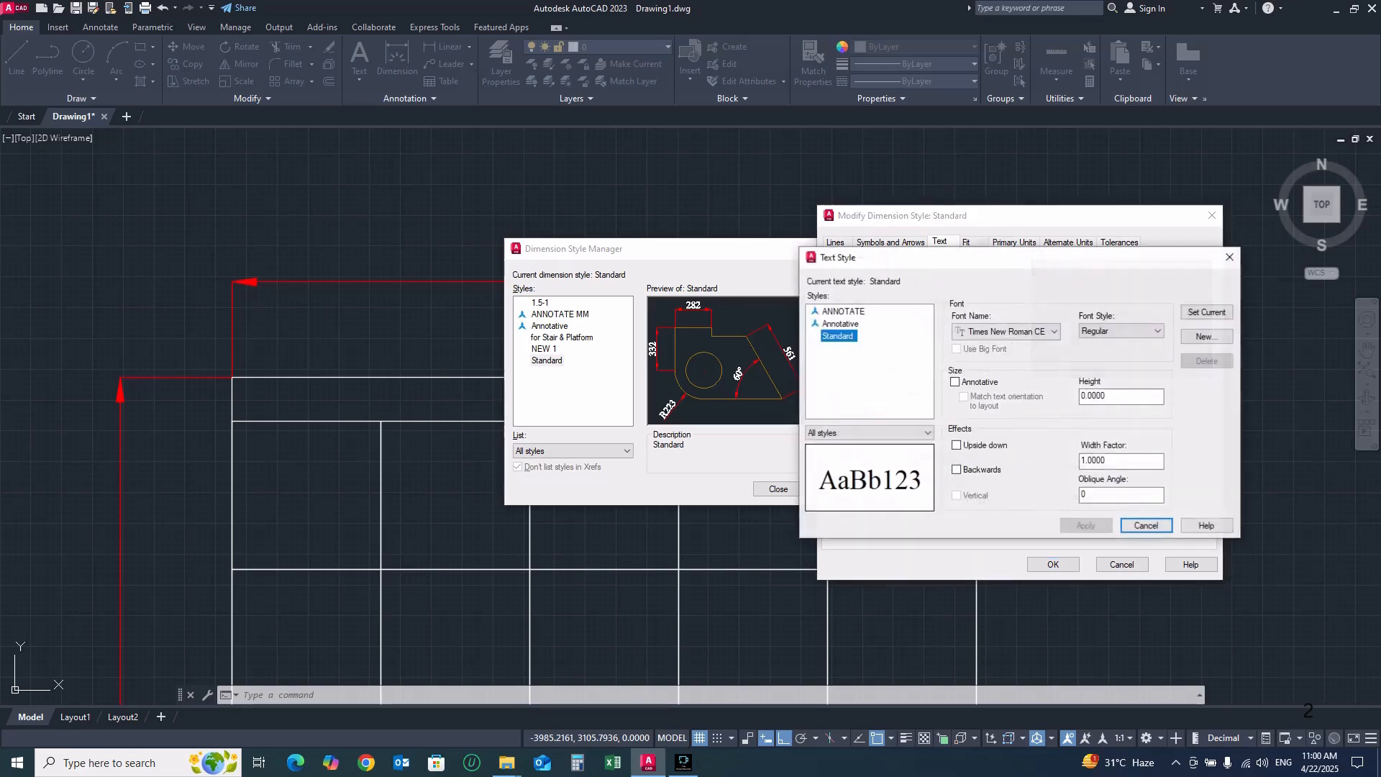
click(1006, 331)
key(Escape)
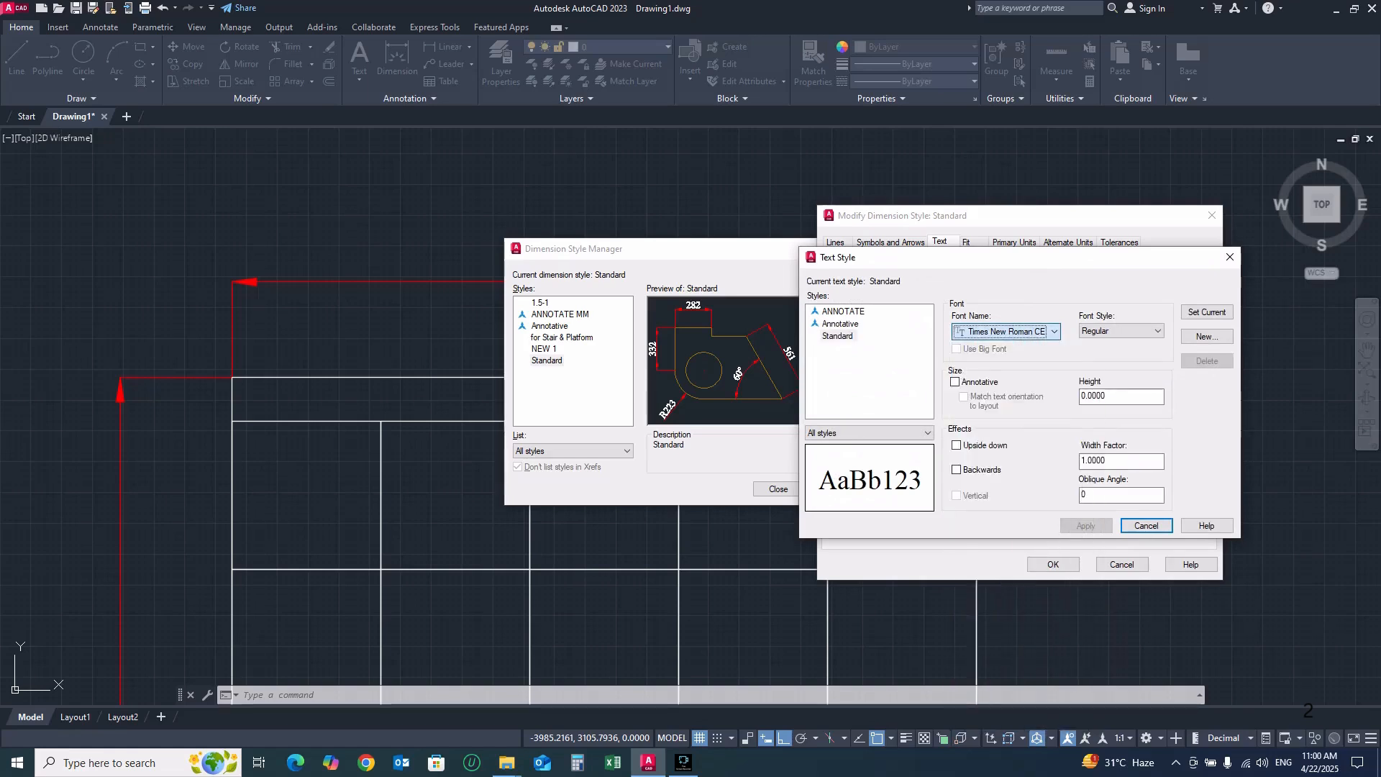
key(Escape)
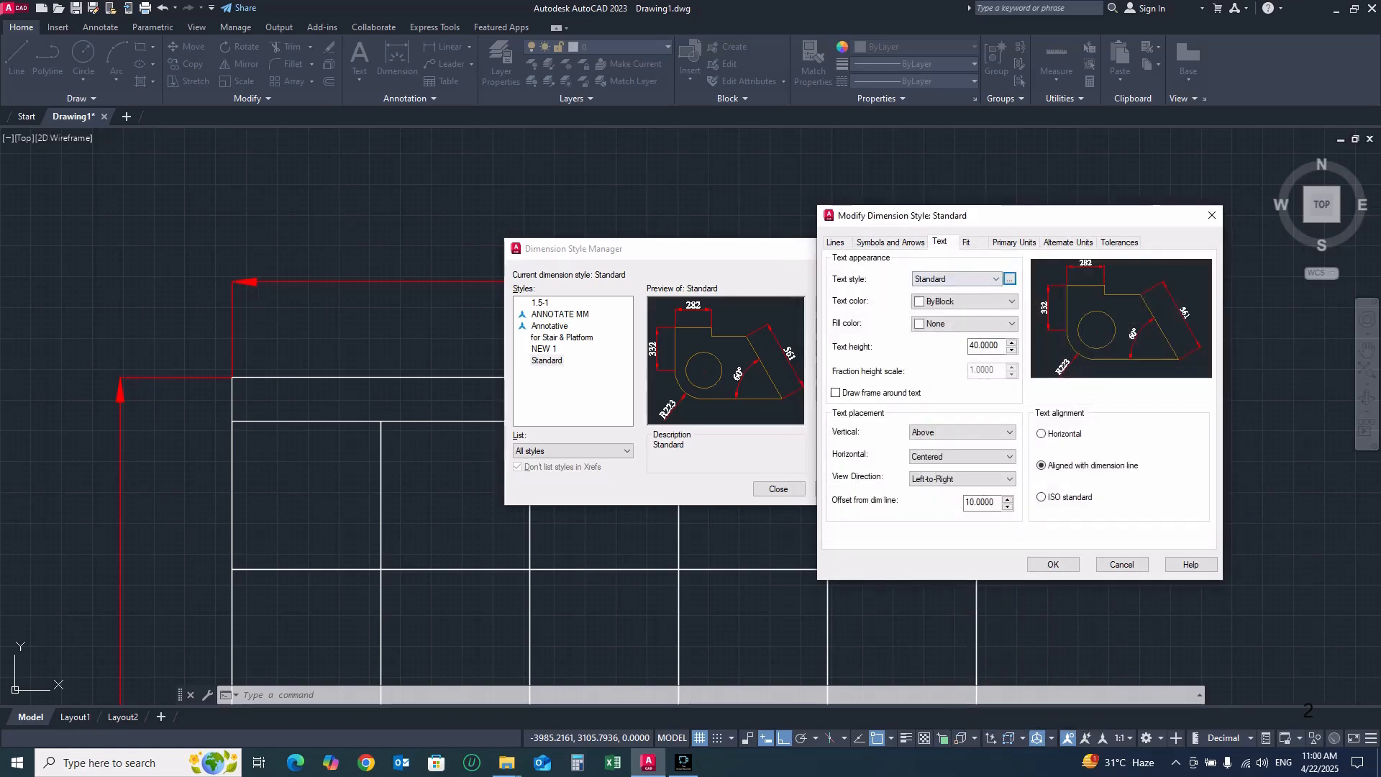
Accept the arrow and text size changes, close the style manager and check the resized dimensions around the layout's upper corners
key(Escape)
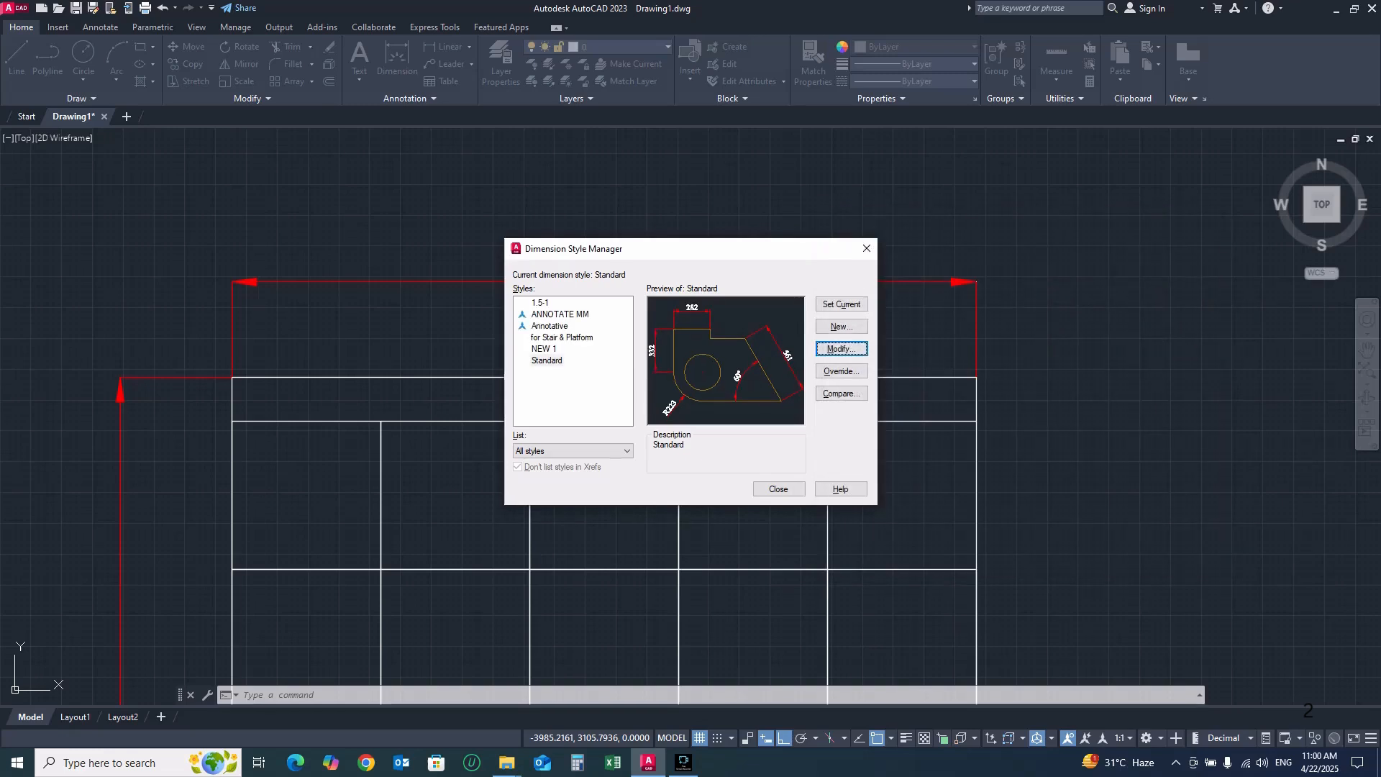
click(866, 248)
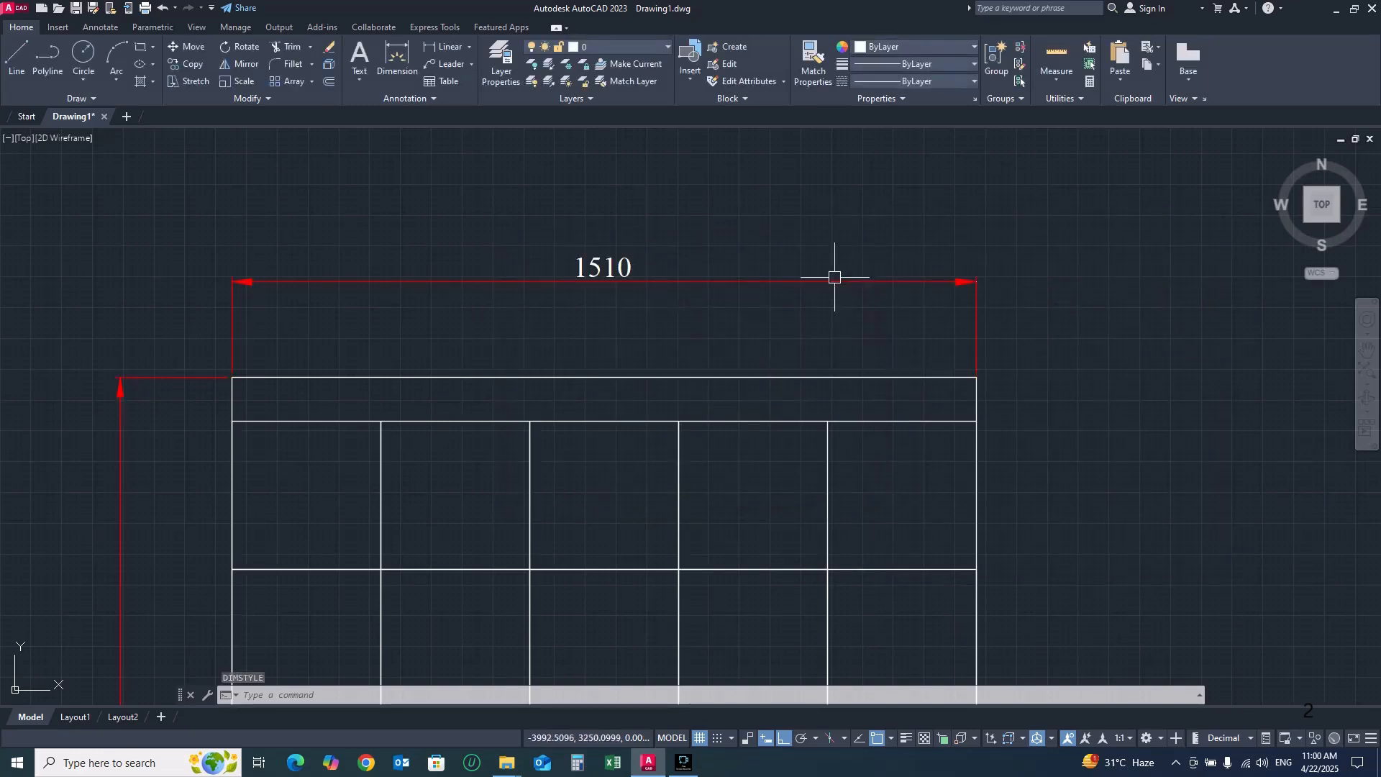
scroll(835, 266, down, 4)
scroll(712, 240, down, 2)
scroll(637, 277, up, 5)
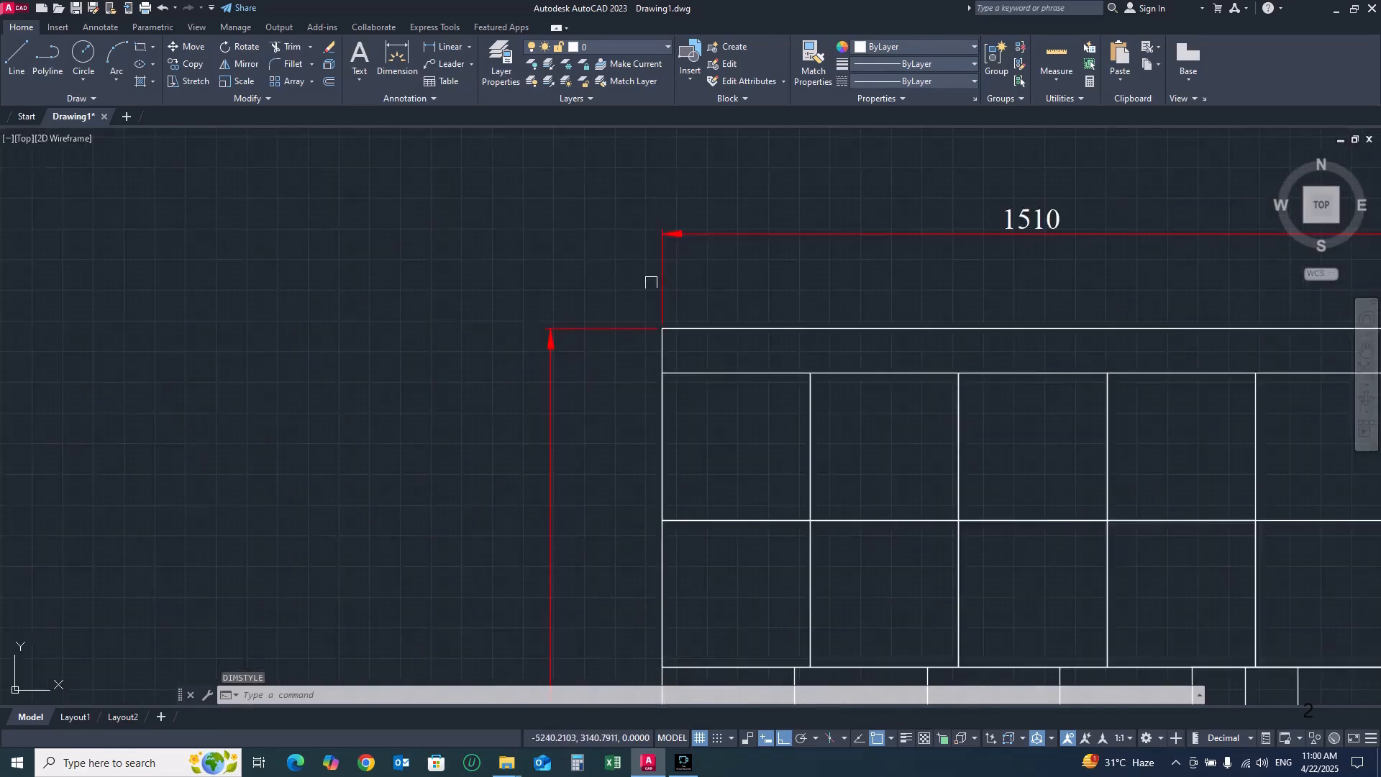
scroll(862, 331, down, 2)
scroll(1072, 357, up, 6)
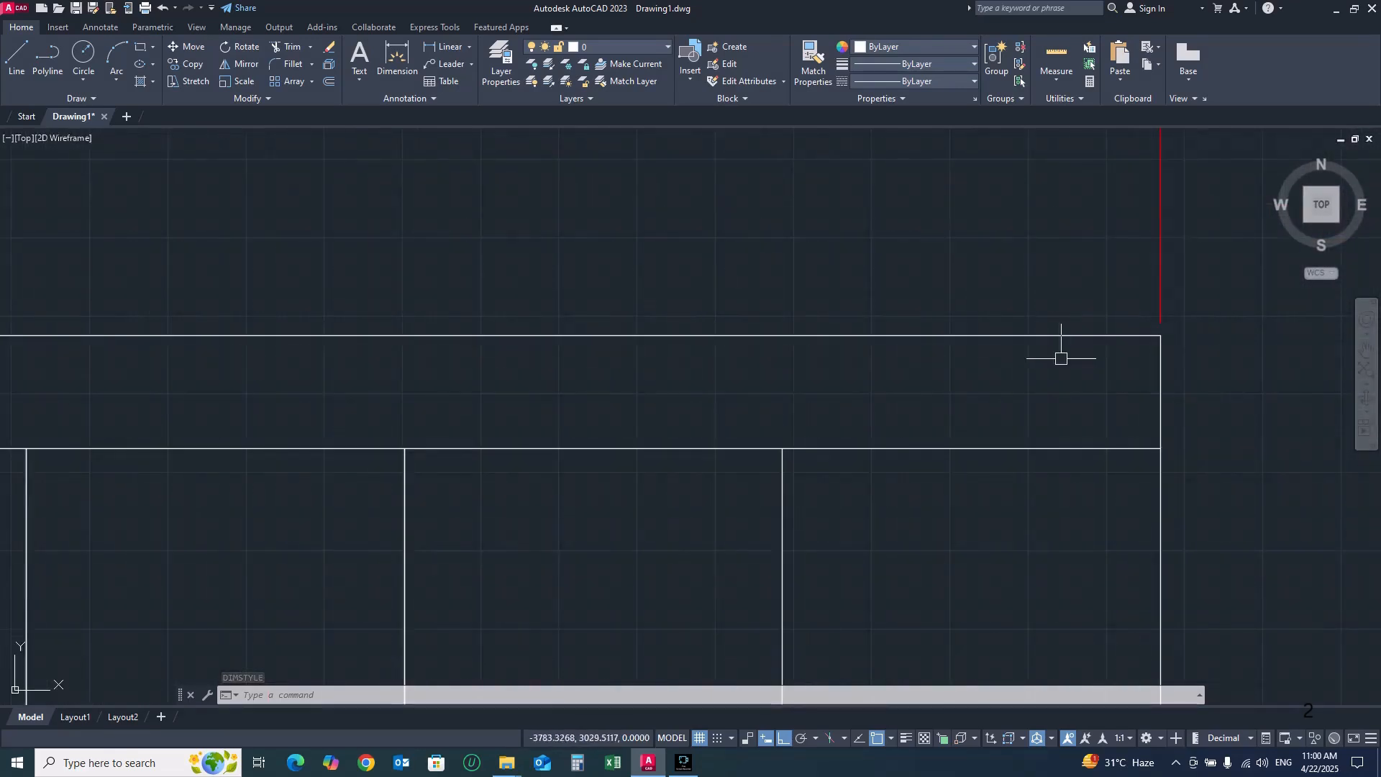
scroll(873, 345, down, 6)
key(Escape)
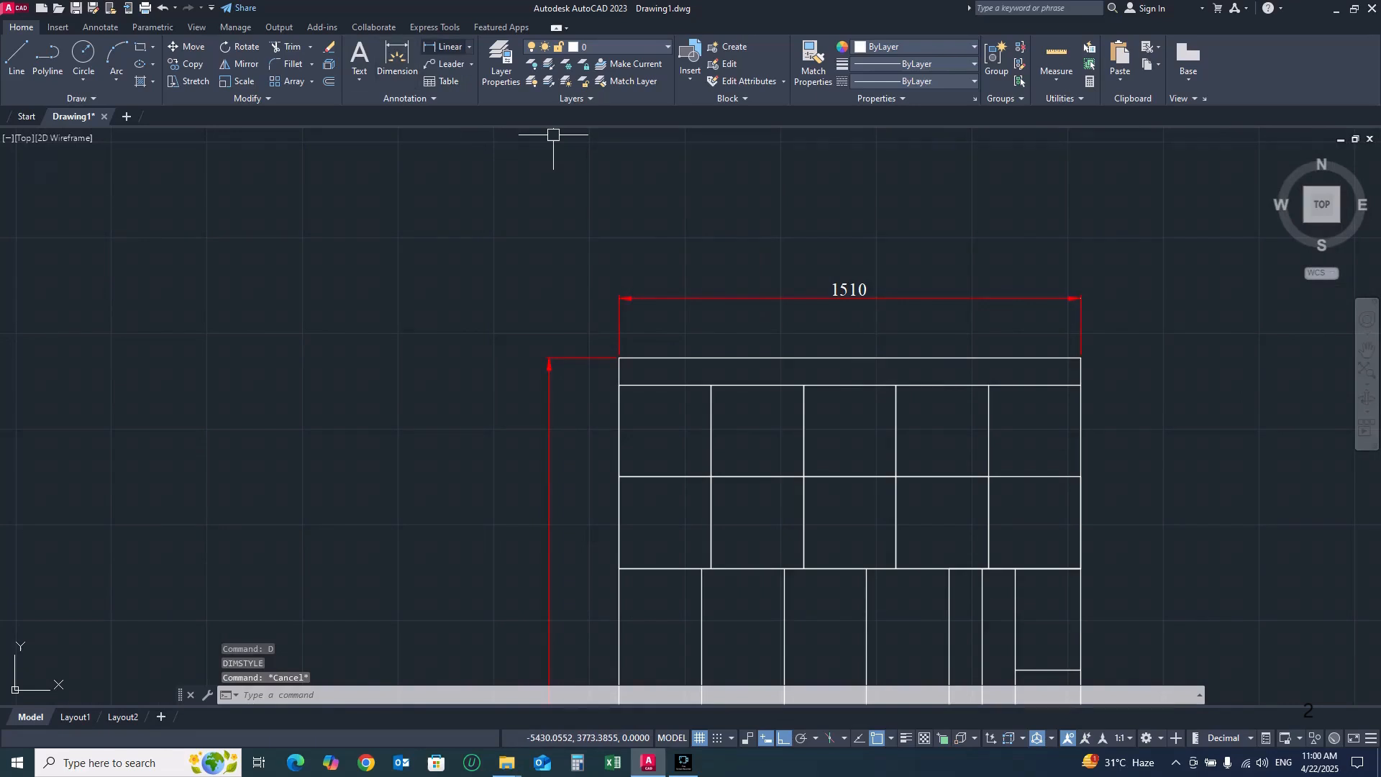
Add a linear dimension for the height of the layout's top strip, placed between its left edge and the overall height dimension
click(446, 46)
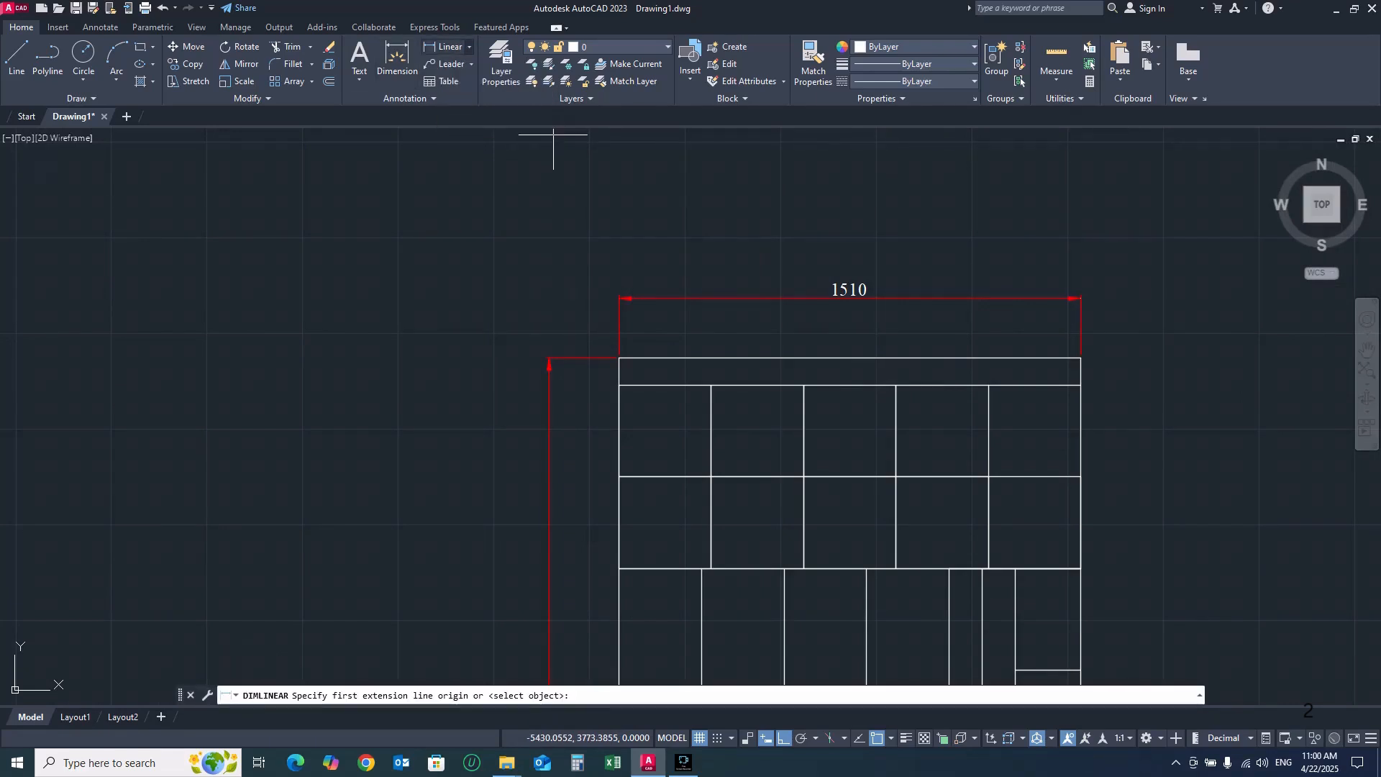
click(469, 47)
click(449, 69)
scroll(660, 407, up, 2)
scroll(633, 342, up, 2)
click(568, 318)
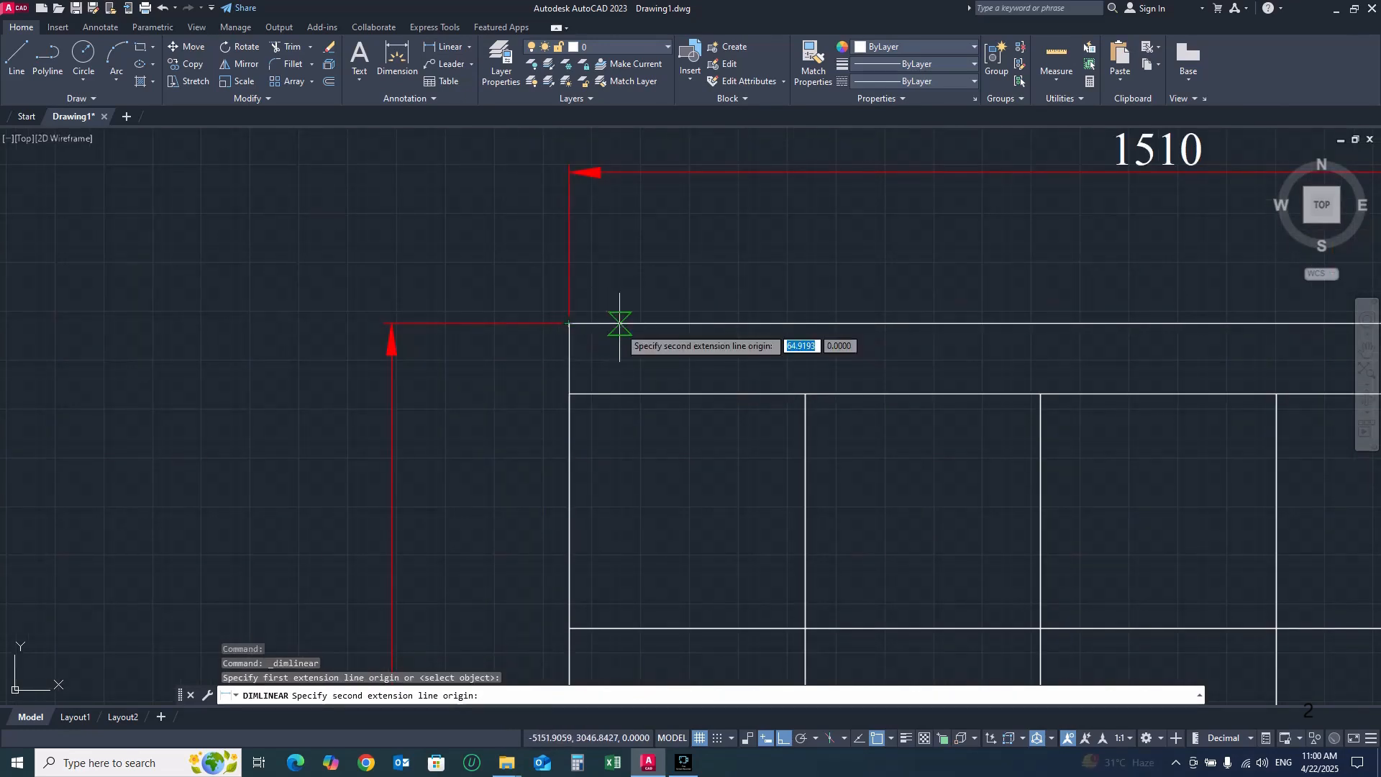
scroll(620, 327, down, 4)
scroll(606, 359, up, 4)
click(593, 341)
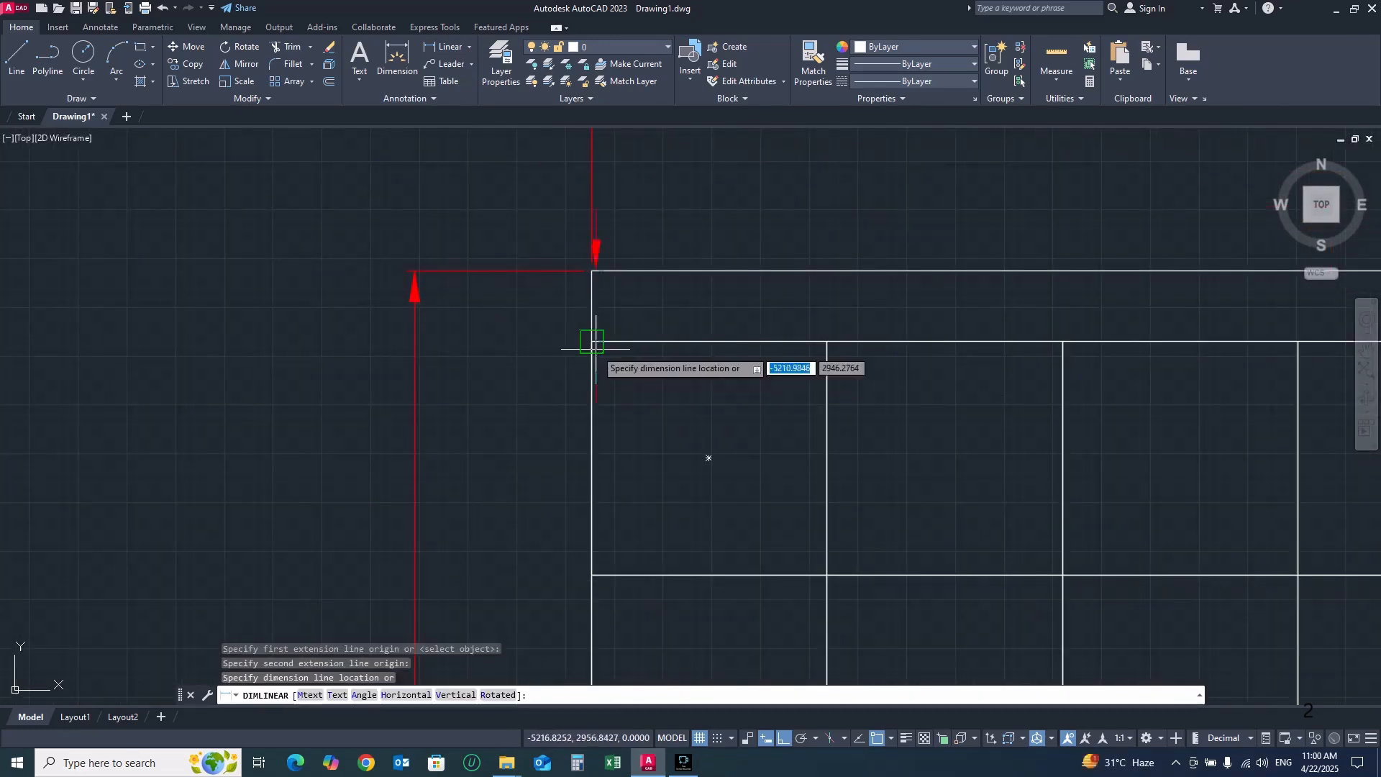
click(527, 350)
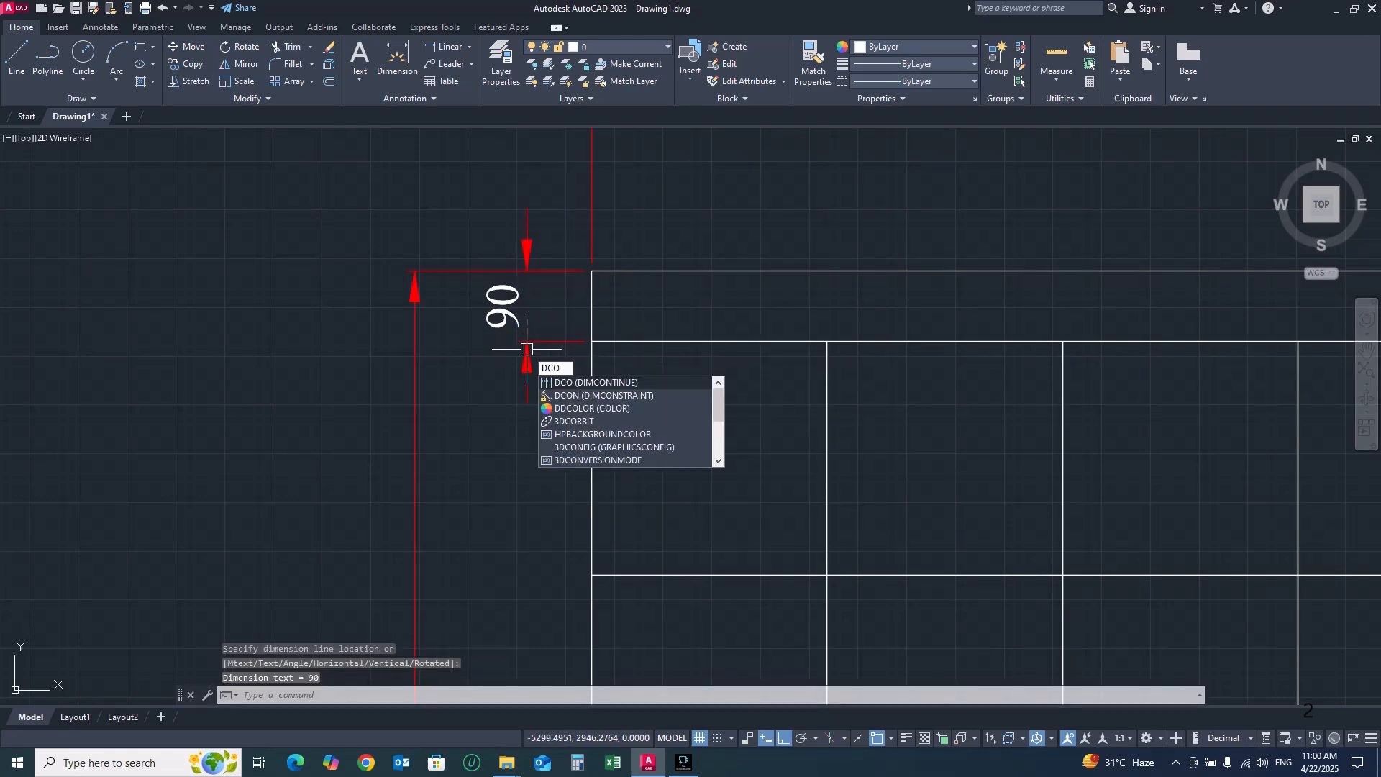
Continue the vertical dimensions down the left edge across both upper panel rows and the tall panels to the bottom corner
key(Return)
scroll(531, 349, down, 3)
click(586, 381)
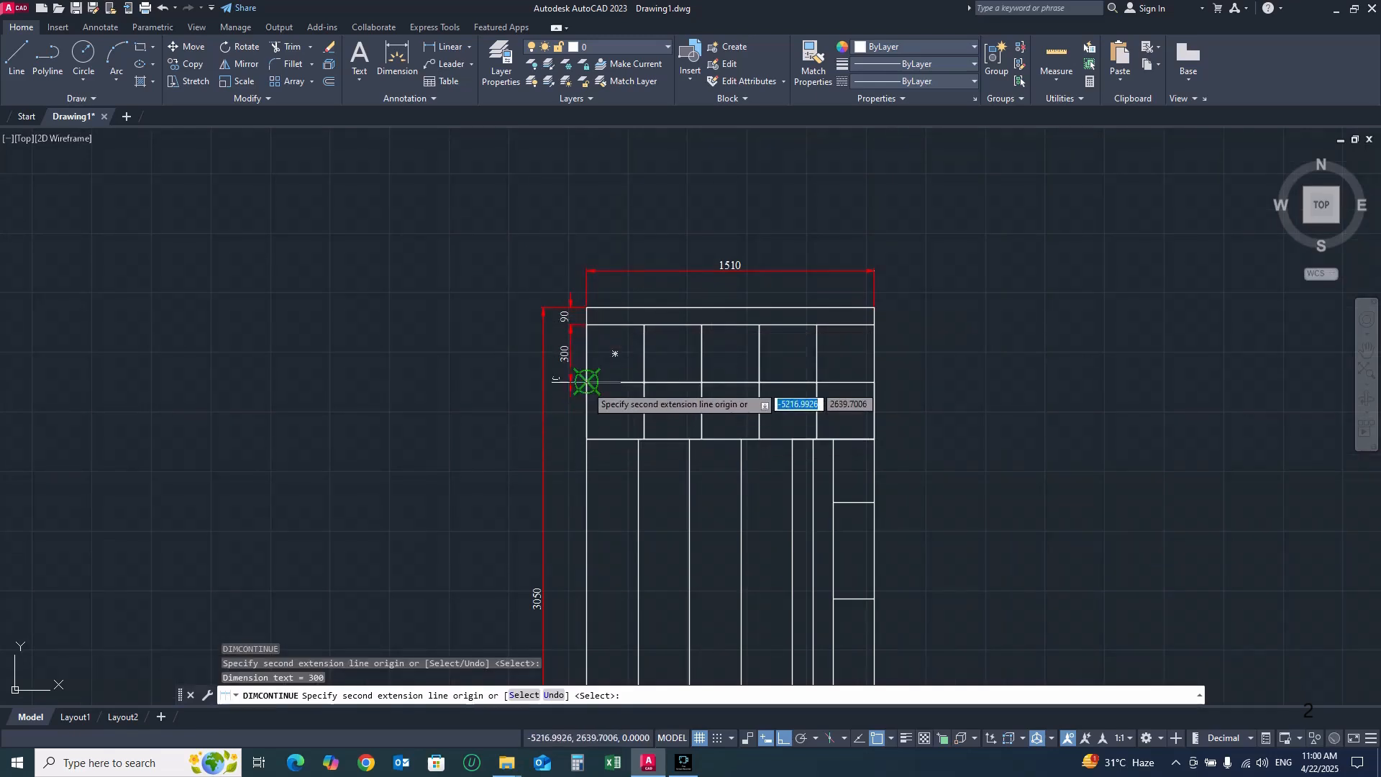
click(586, 439)
middle_drag(584, 504, 635, 222)
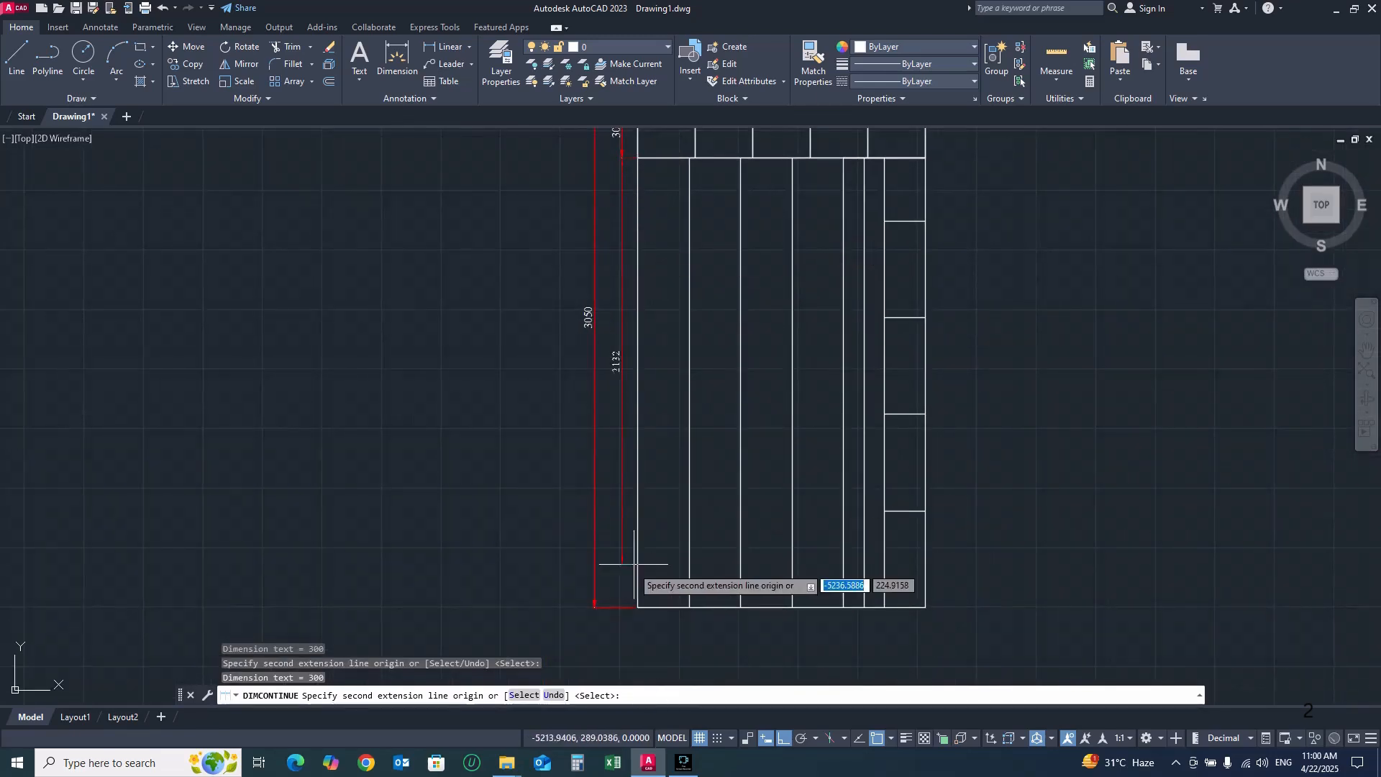
scroll(634, 565, up, 2)
click(640, 631)
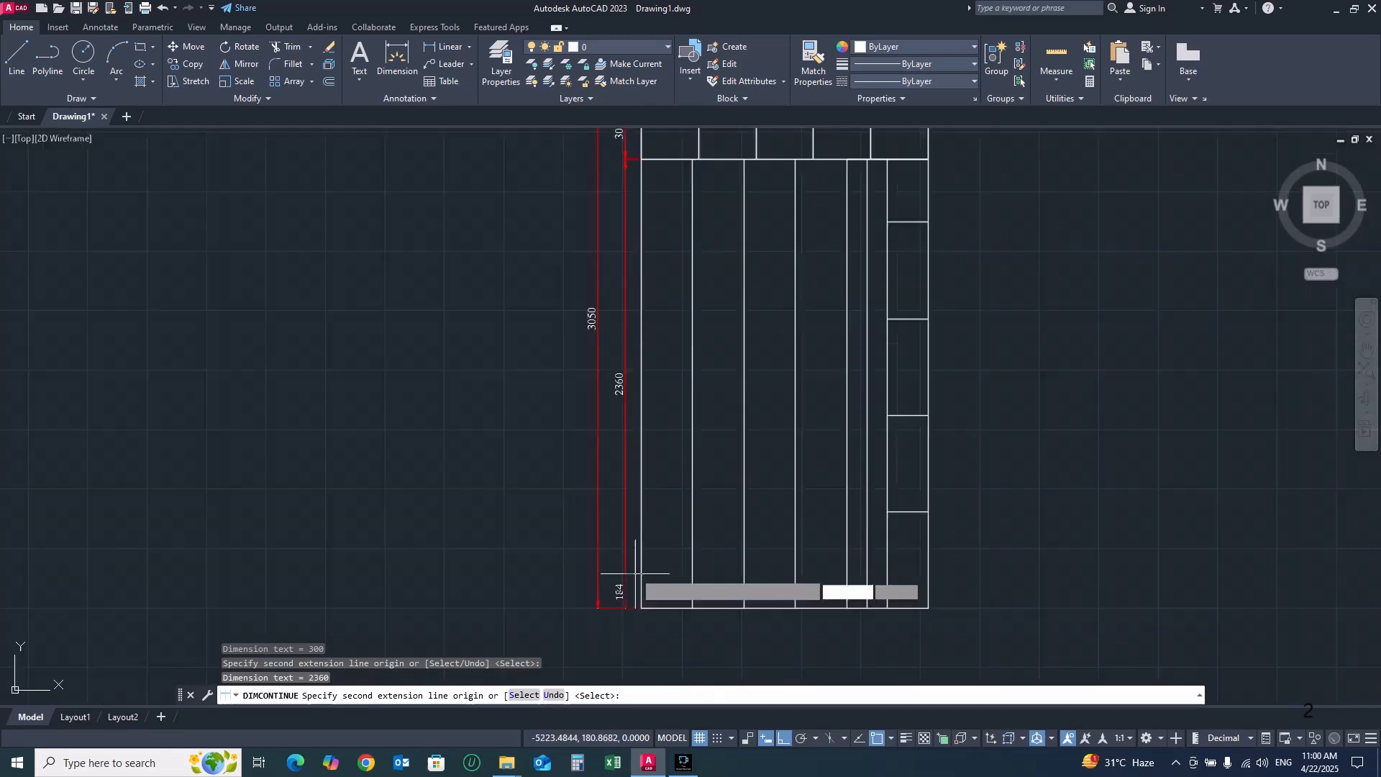
key(Escape)
Move the overall width dimension line closer to the layout's top edge
scroll(617, 300, down, 3)
scroll(615, 300, up, 4)
scroll(618, 286, down, 2)
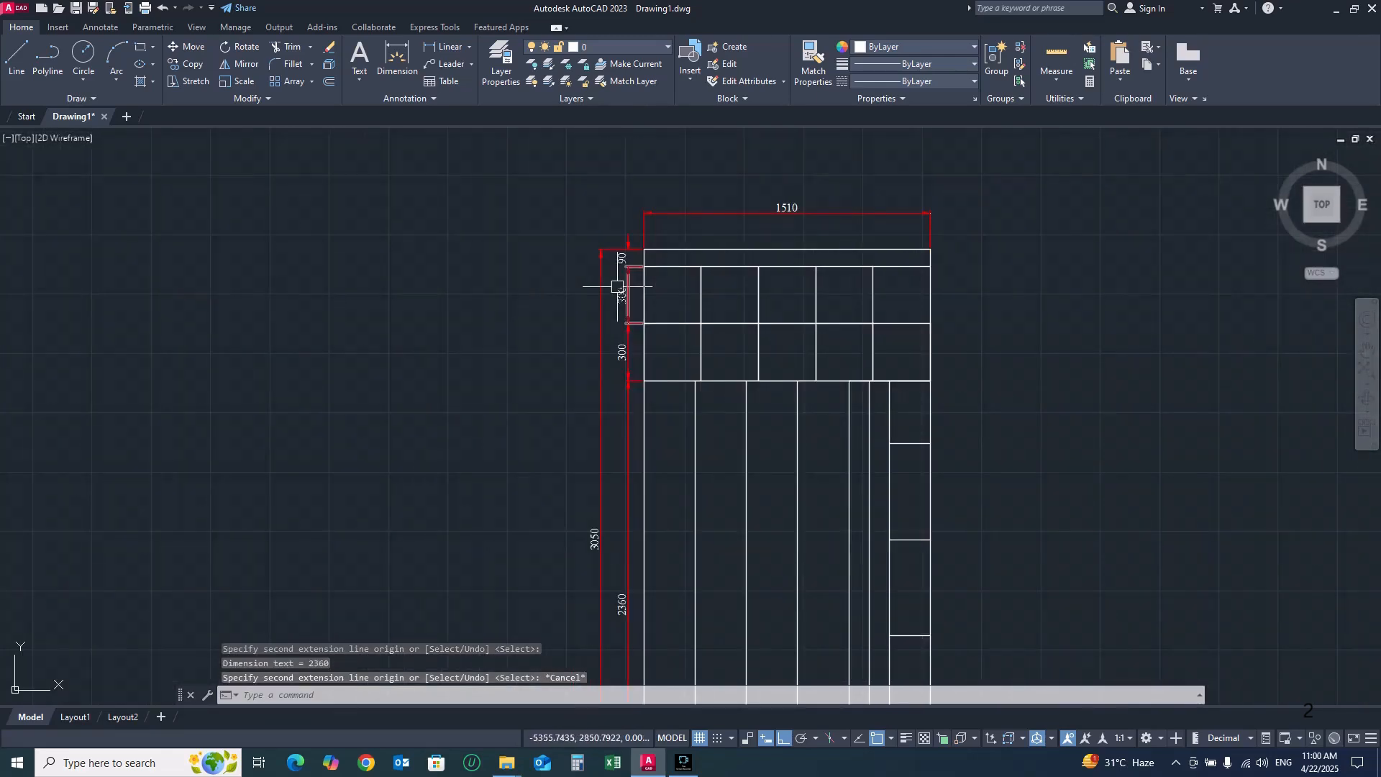
scroll(765, 269, up, 4)
middle_drag(996, 311, 734, 391)
click(940, 201)
click(912, 220)
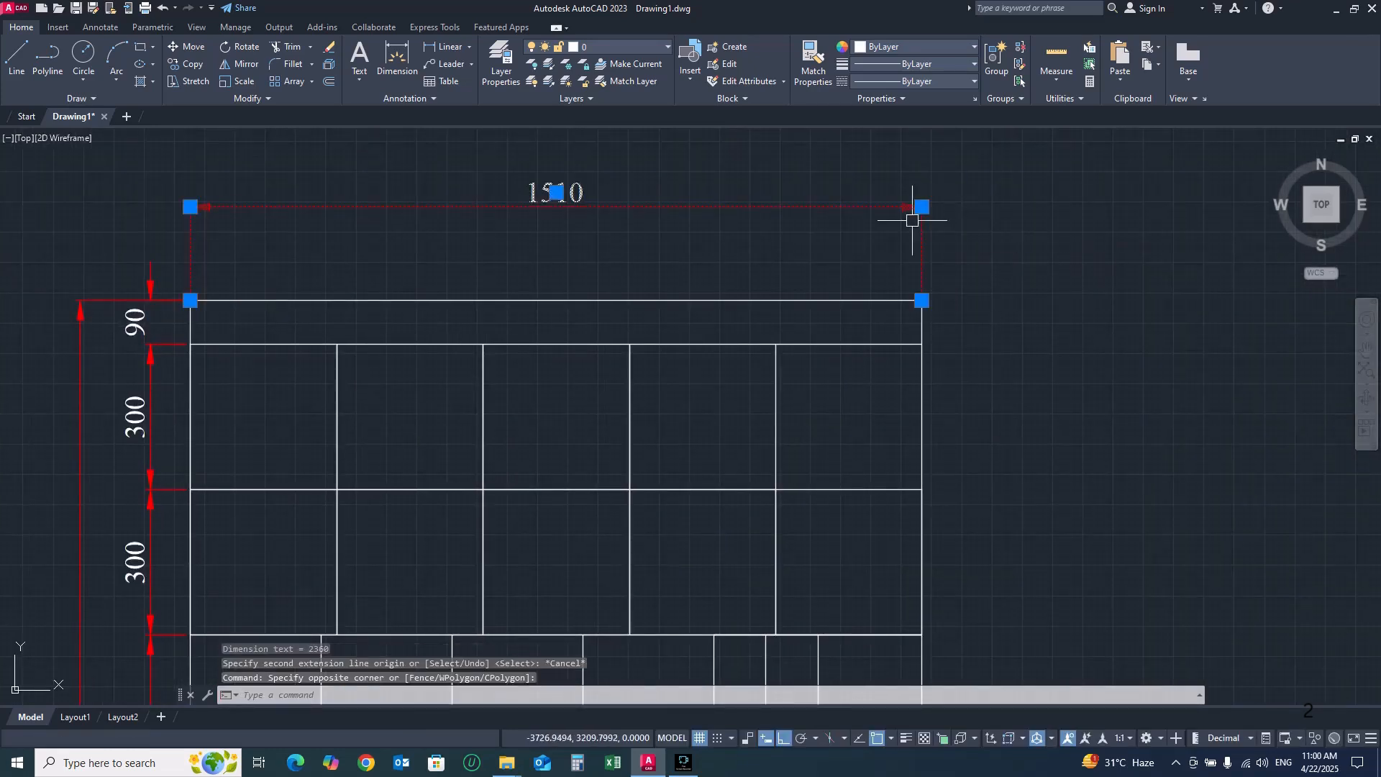
click(922, 207)
click(909, 248)
key(Escape)
key(Escape)
key(Escape)
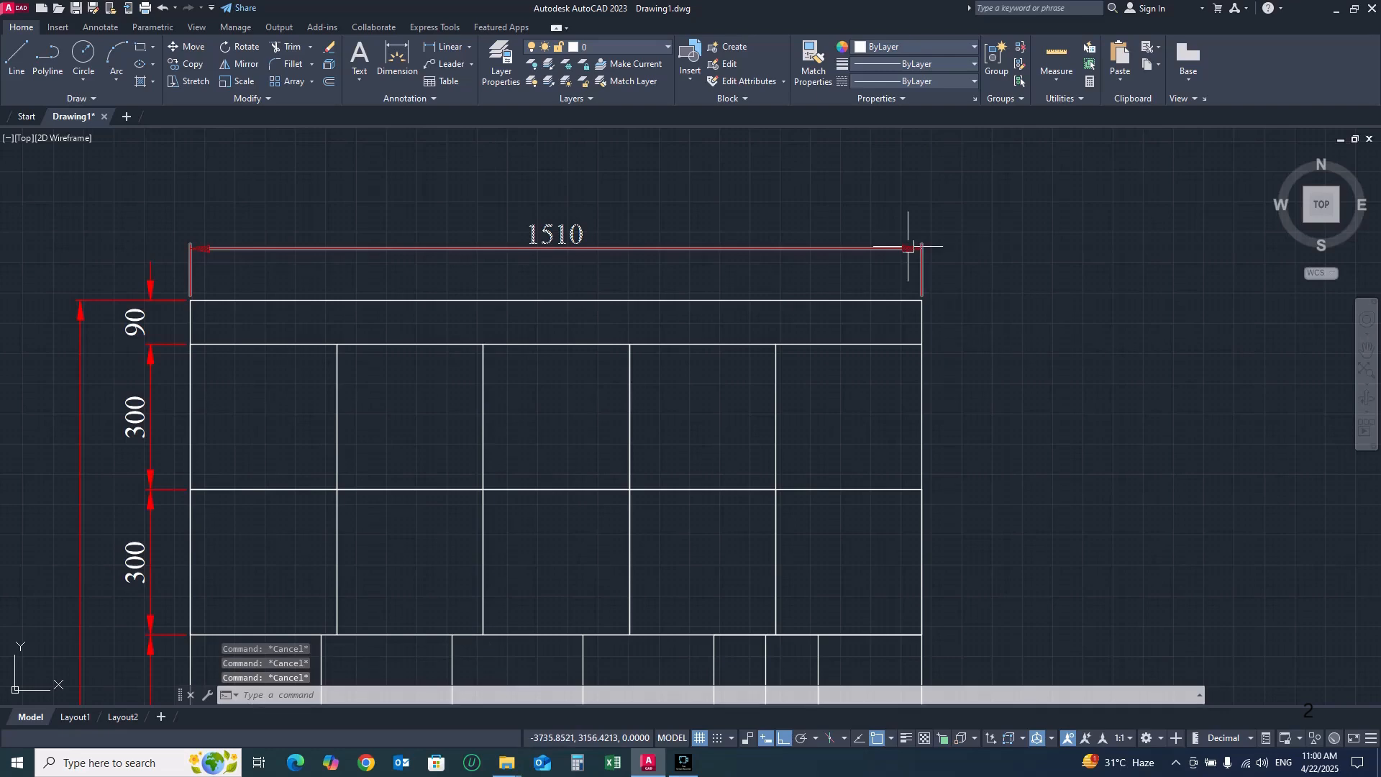
Add a linear dimension for the width of the leftmost tall panel, placed just below the layout's bottom edge
key(space)
scroll(601, 309, down, 5)
middle_drag(708, 568, 595, 511)
scroll(536, 524, up, 6)
scroll(536, 523, up, 2)
click(518, 494)
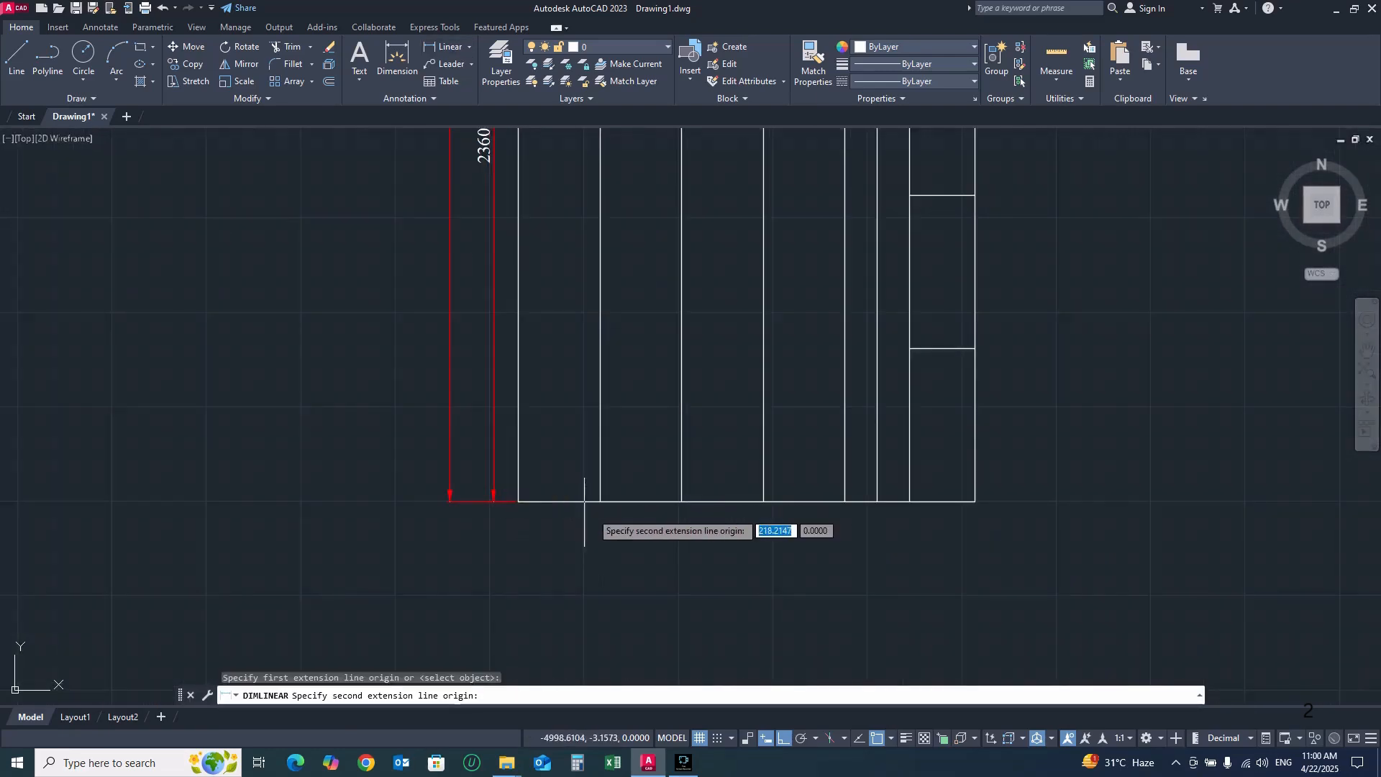
click(590, 494)
scroll(597, 504, up, 3)
scroll(600, 519, up, 2)
click(606, 553)
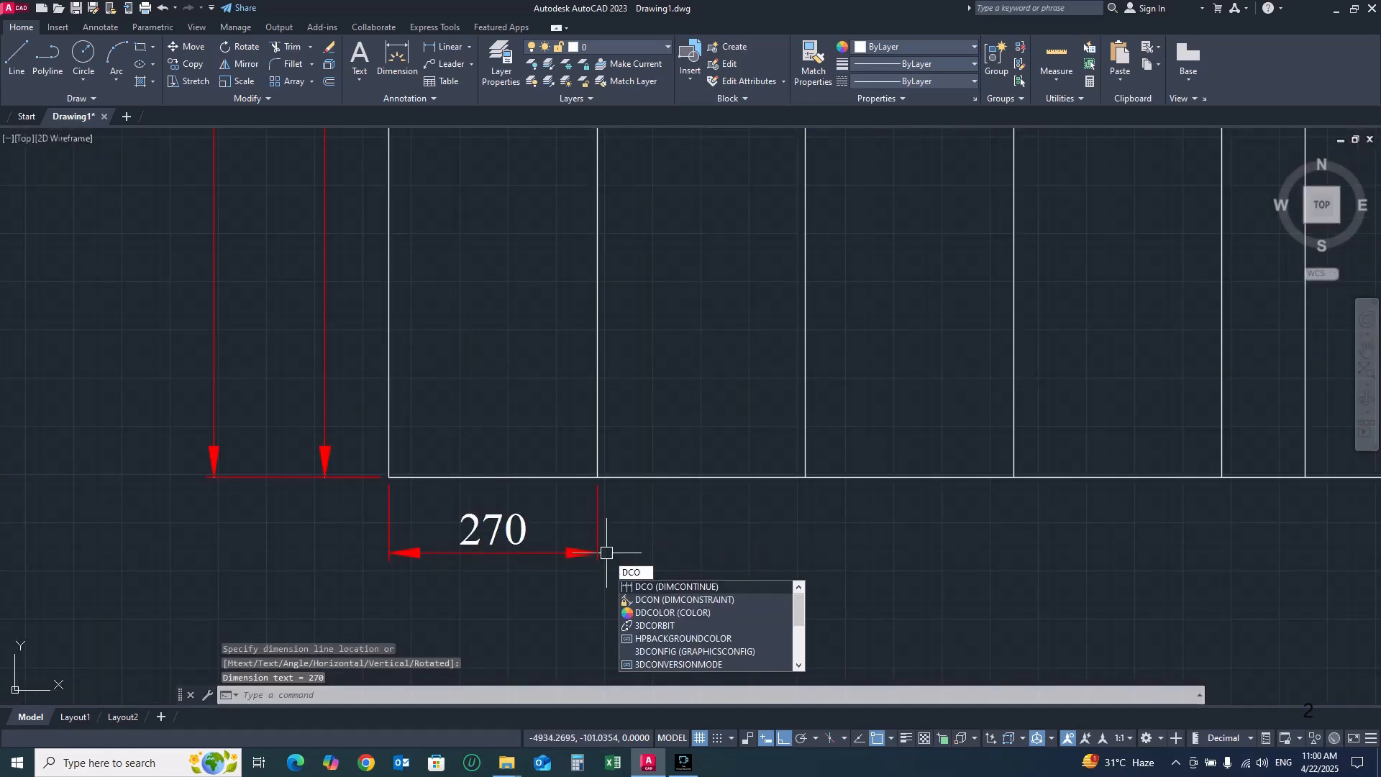
Continue the horizontal dimensions along the bottom edge across every remaining vertical division to the lower right corner
key(Return)
click(805, 477)
click(1014, 477)
middle_drag(1064, 483, 727, 439)
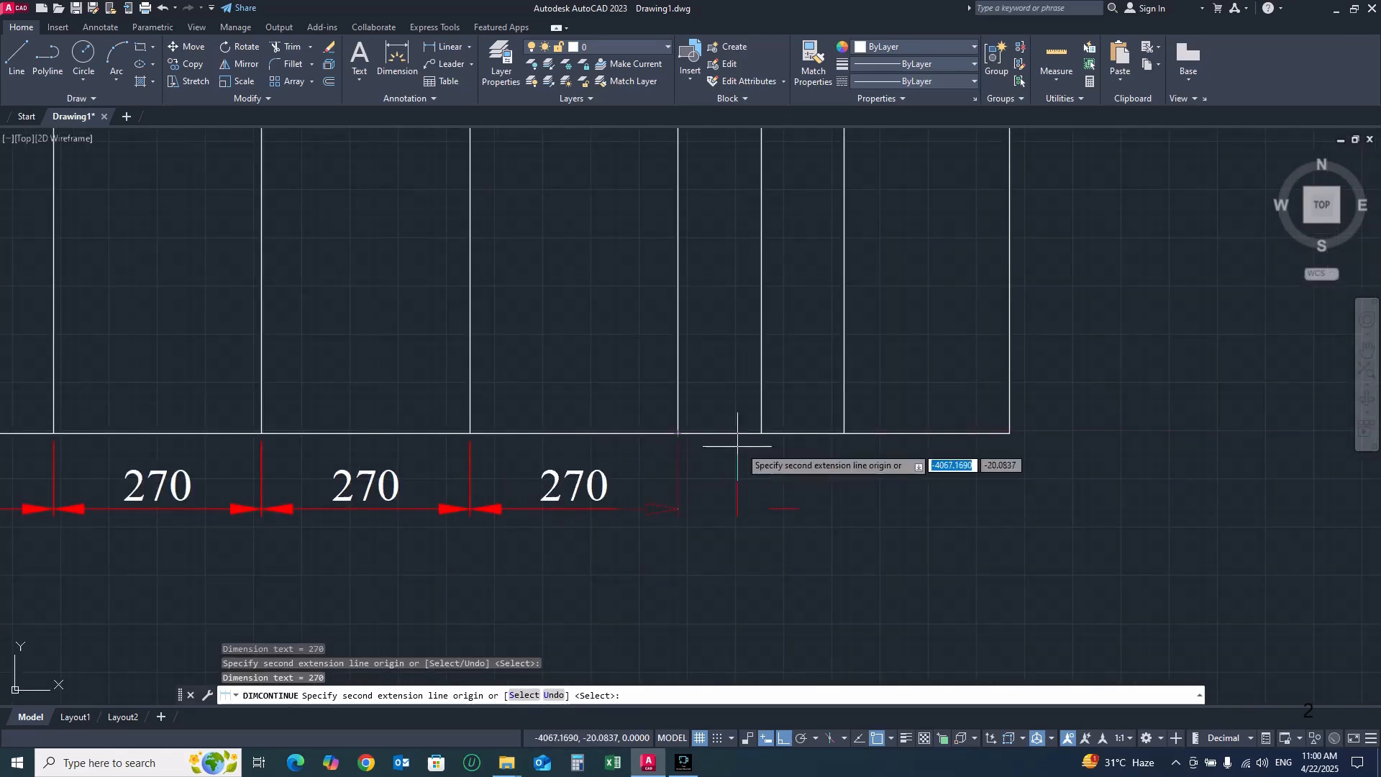
click(762, 434)
click(844, 433)
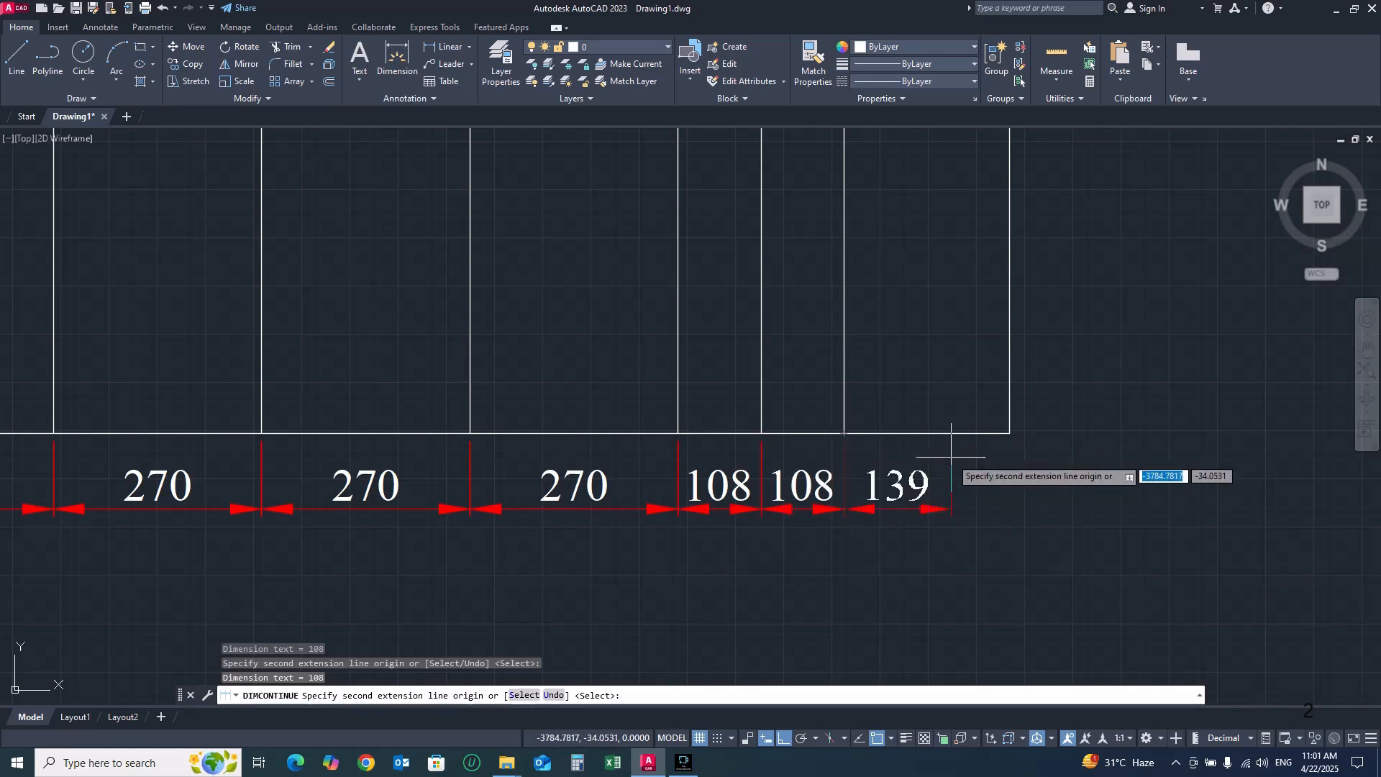
click(1010, 436)
key(Escape)
Add a linear dimension for the layout's overall width, placed below the chain of panel width dimensions
text(dimlinear)
key(Return)
click(1010, 436)
middle_drag(358, 410, 944, 418)
click(432, 447)
scroll(460, 447, down, 4)
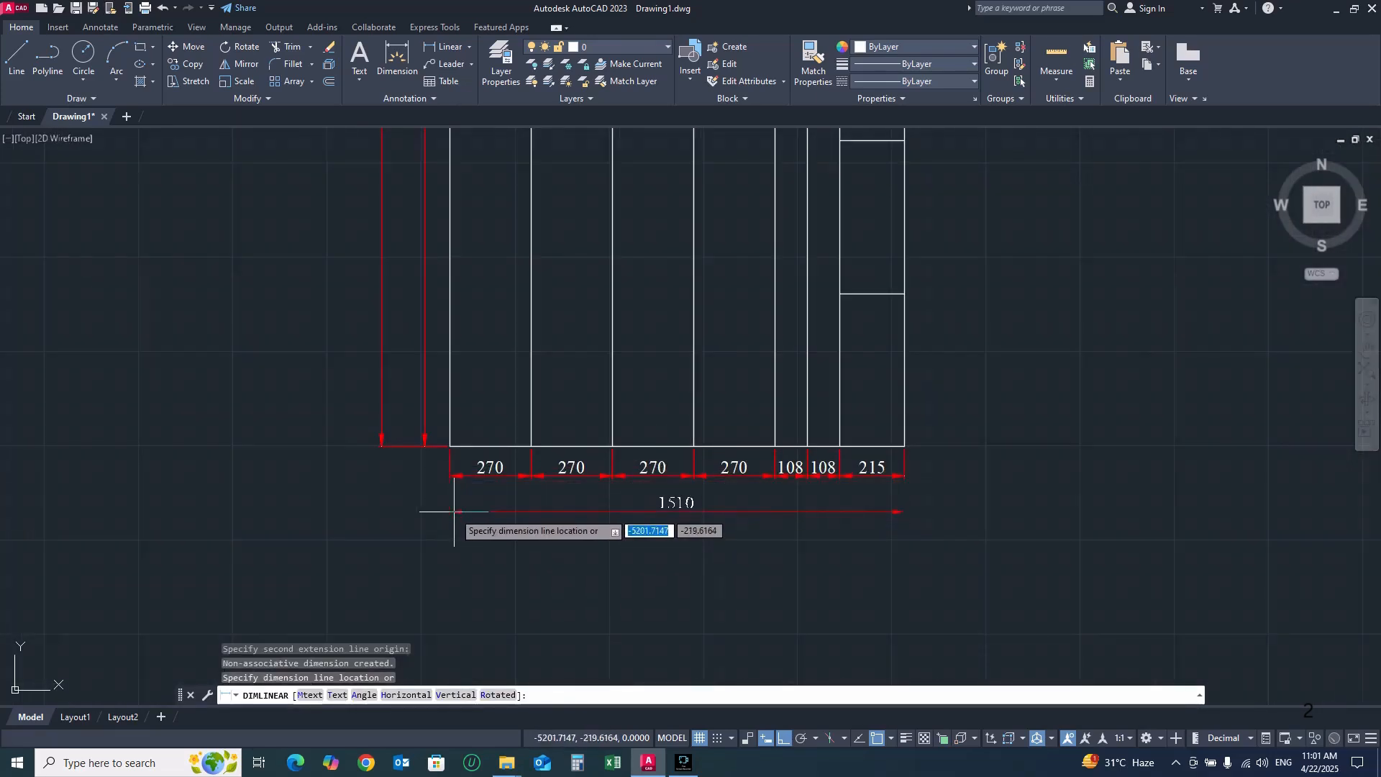
click(461, 512)
Add a linear dimension for the height of the lowest compartment in the right column, placed outside the layout's right edge
middle_drag(864, 434, 593, 527)
key(Return)
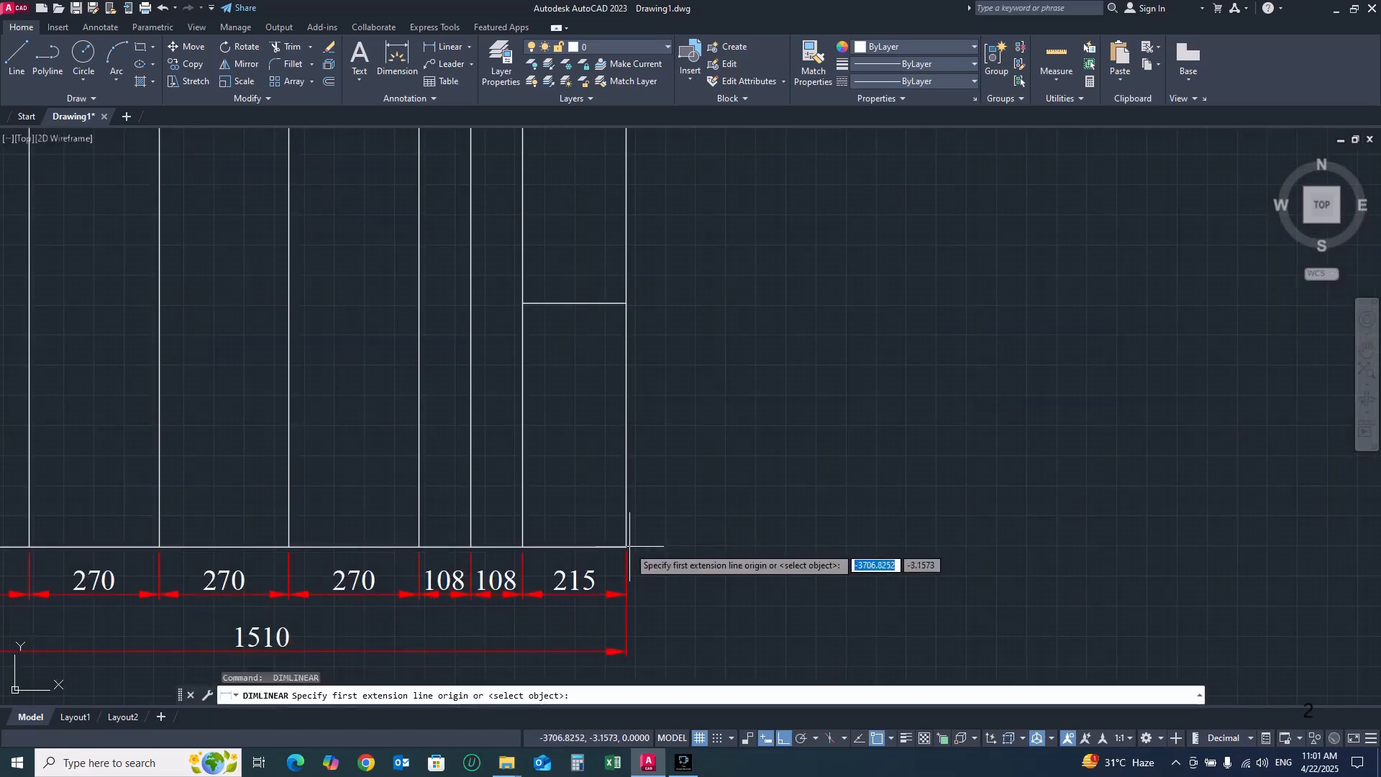
click(626, 547)
click(627, 304)
click(686, 331)
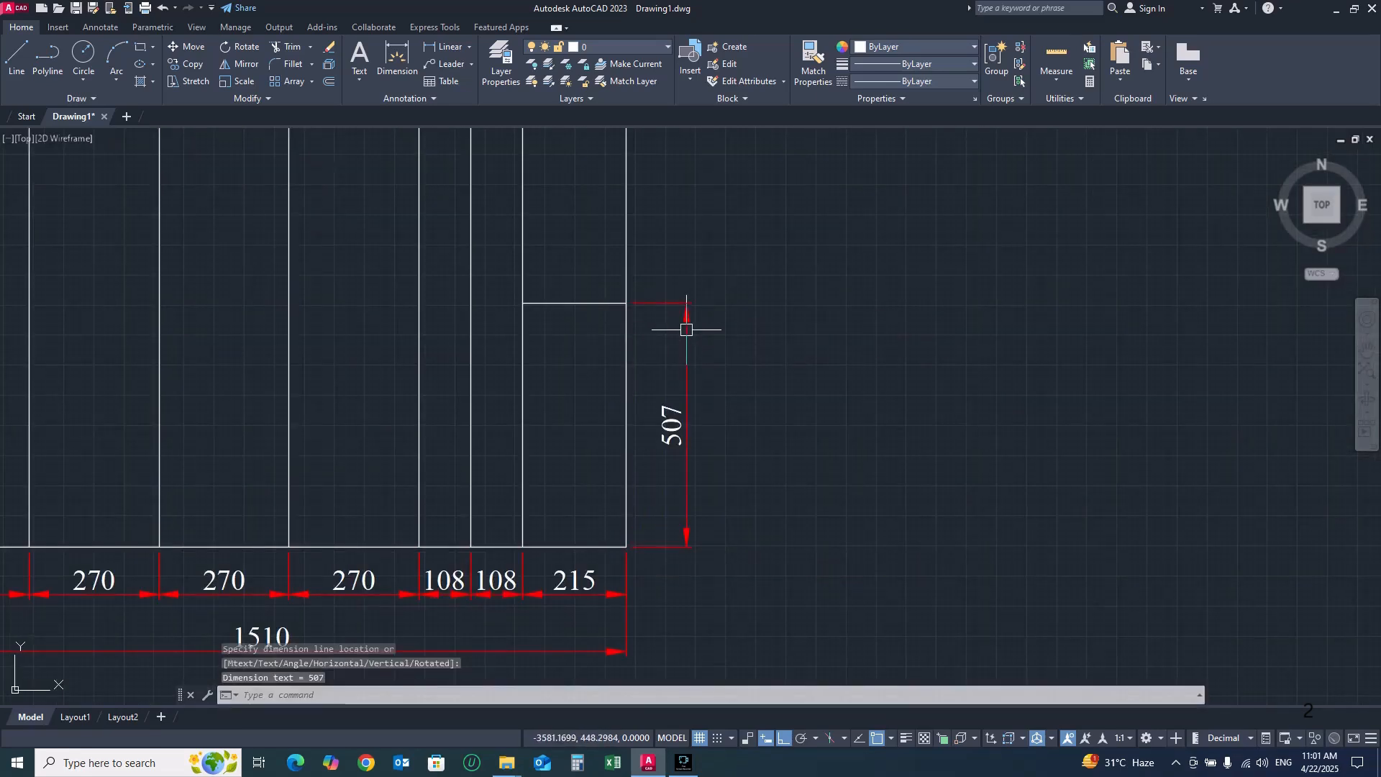
Continue the vertical dimensions up the layout's right edge across every remaining division to the upper right corner
text(dco)
key(Return)
middle_drag(676, 231, 669, 525)
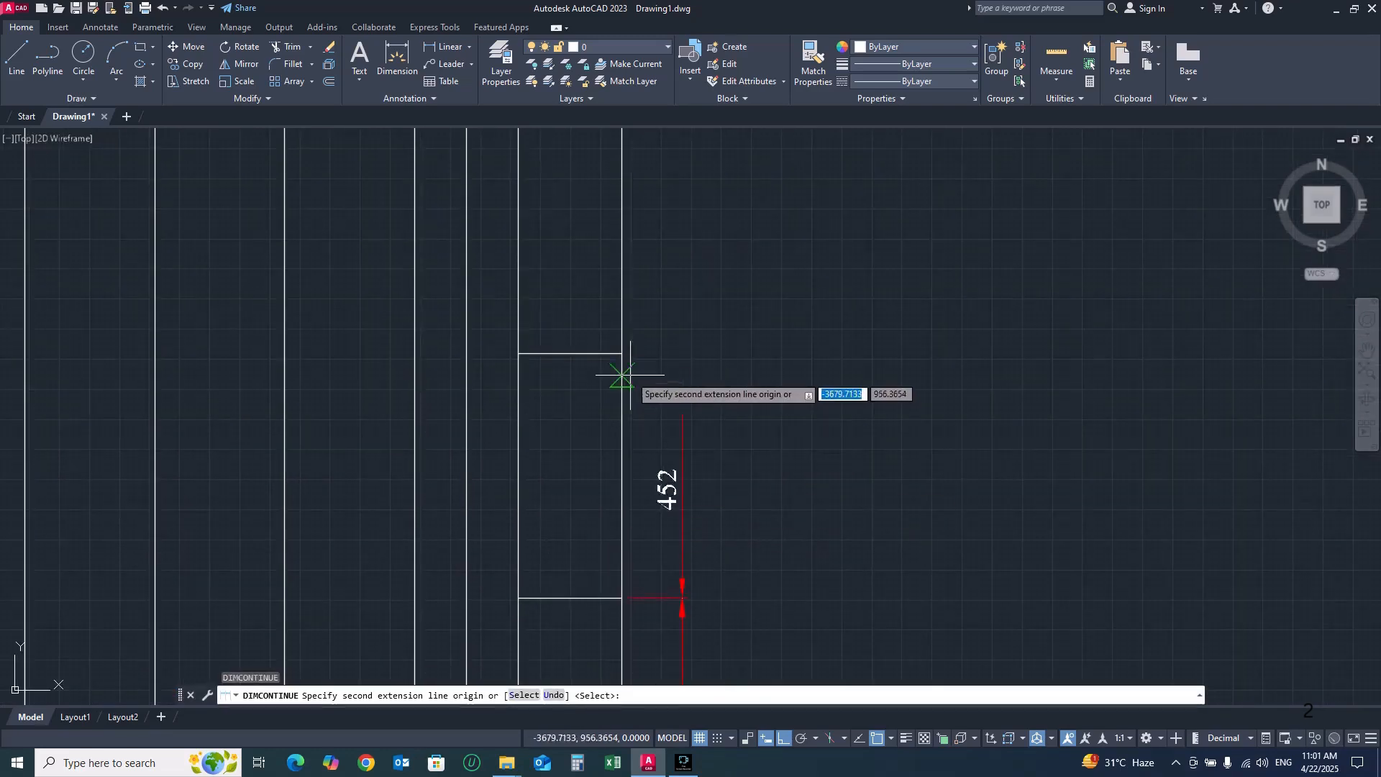
click(623, 359)
scroll(626, 382, down, 4)
middle_drag(629, 287, 626, 367)
click(622, 355)
click(594, 172)
middle_drag(593, 168, 565, 499)
scroll(594, 503, up, 2)
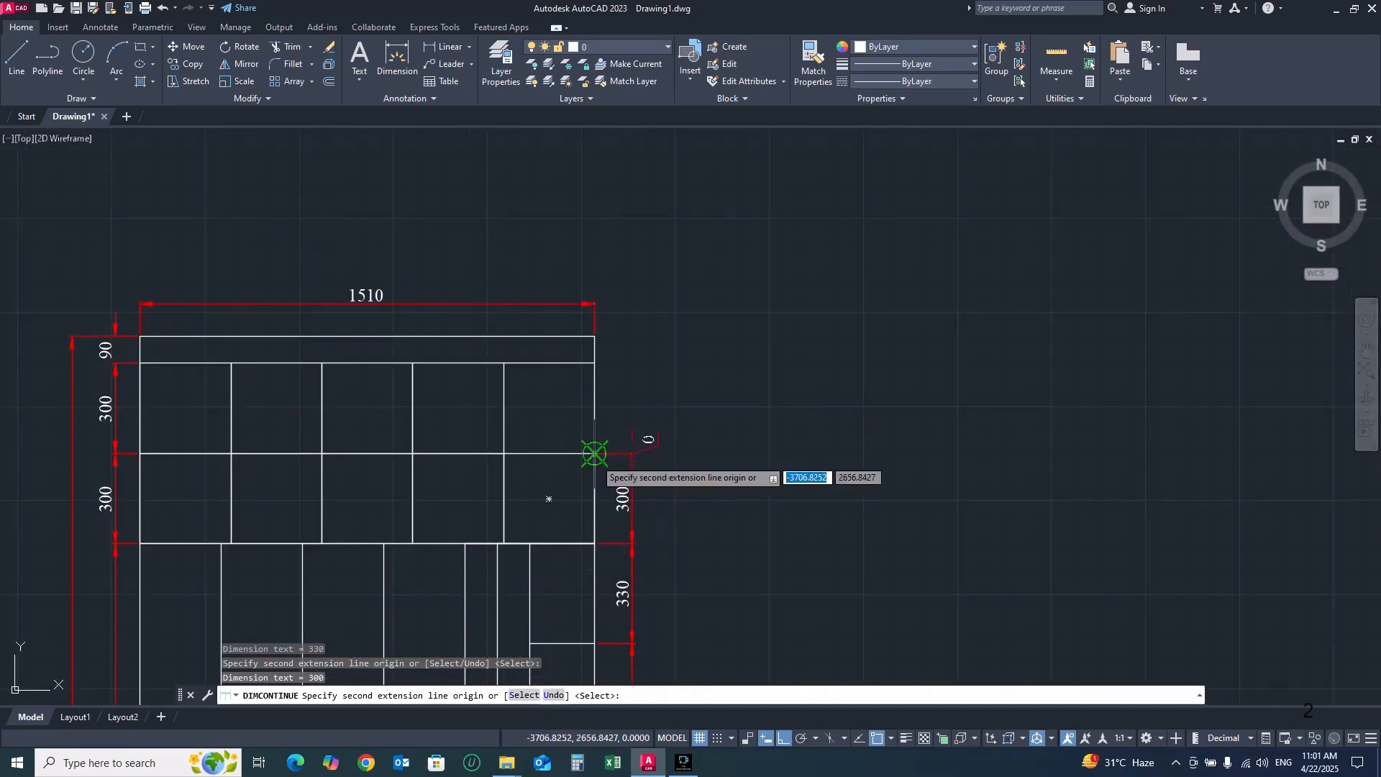
scroll(594, 403, up, 2)
click(594, 364)
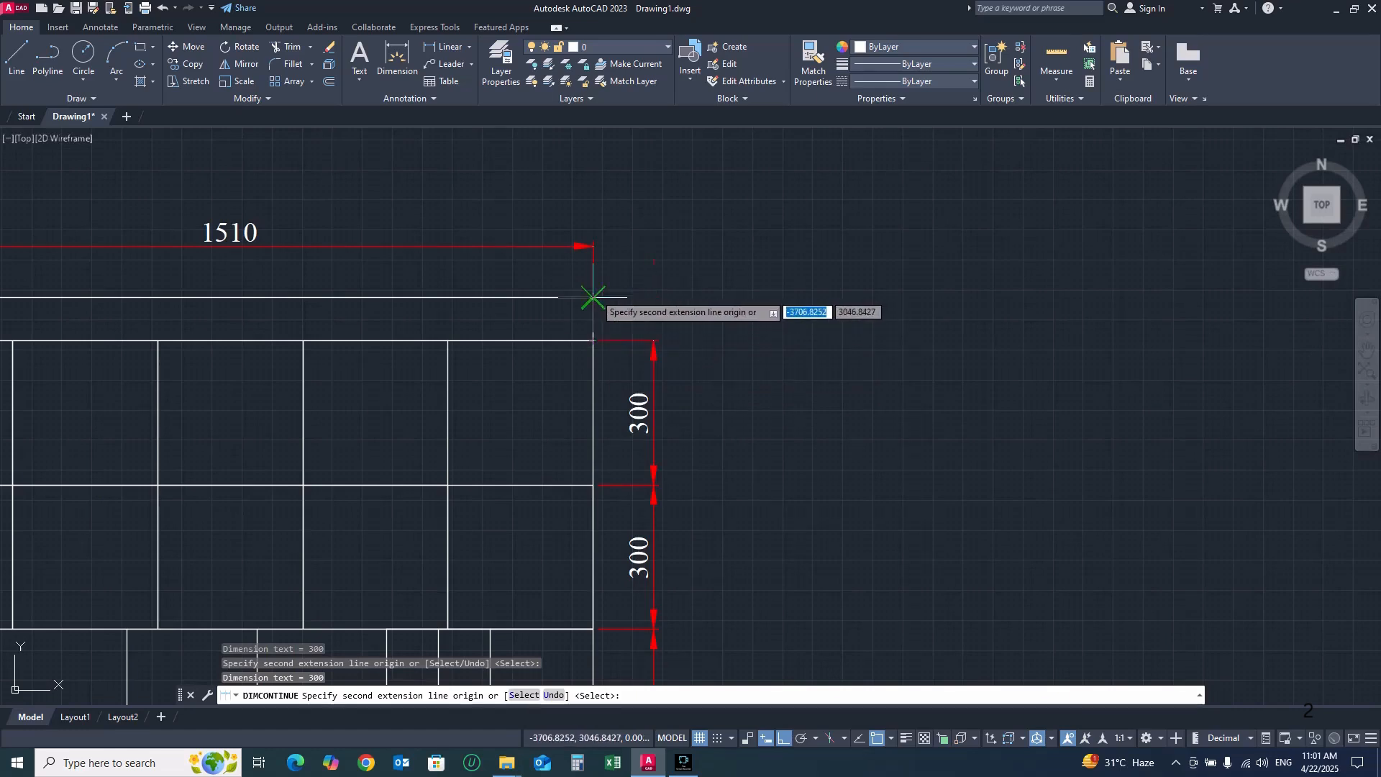
key(Escape)
text(dli)
key(Return)
click(593, 297)
scroll(603, 297, down, 2)
middle_drag(585, 557, 592, 281)
scroll(585, 557, down, 4)
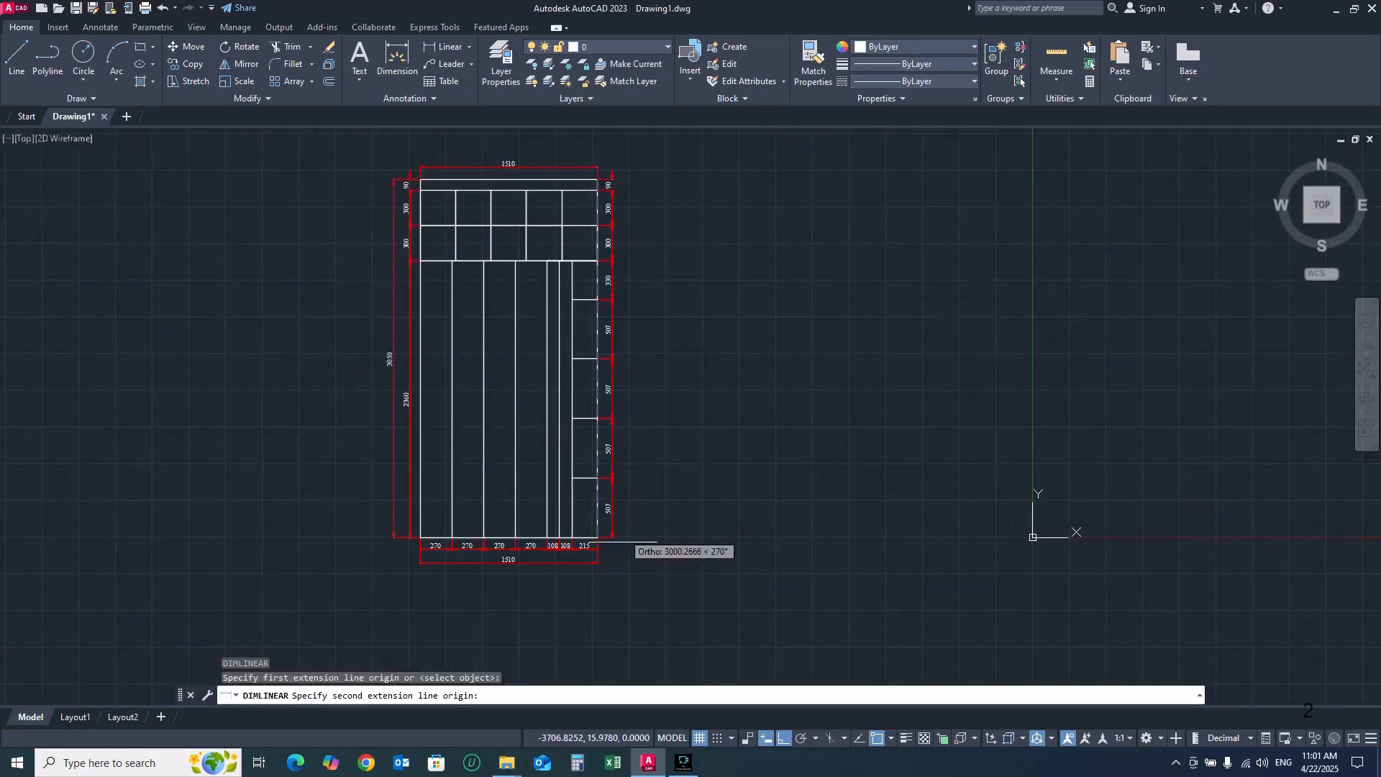
scroll(611, 553, up, 6)
key(Escape)
Add a linear dimension for the layout's overall height, placed outside the chain of height dimensions along the right edge
click(449, 47)
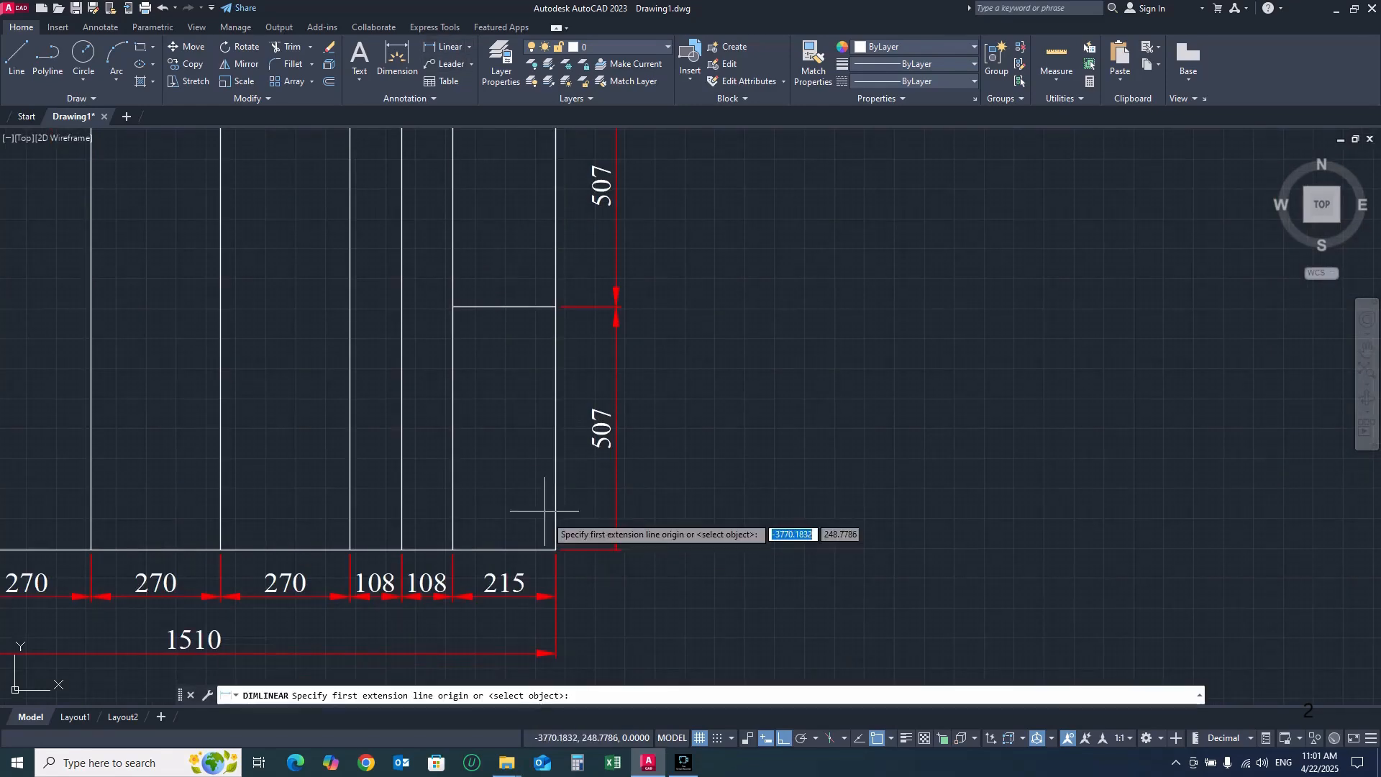
click(556, 550)
scroll(550, 496, down, 4)
middle_drag(566, 262, 562, 617)
scroll(540, 311, down, 2)
scroll(555, 309, up, 6)
click(531, 288)
scroll(574, 305, down, 2)
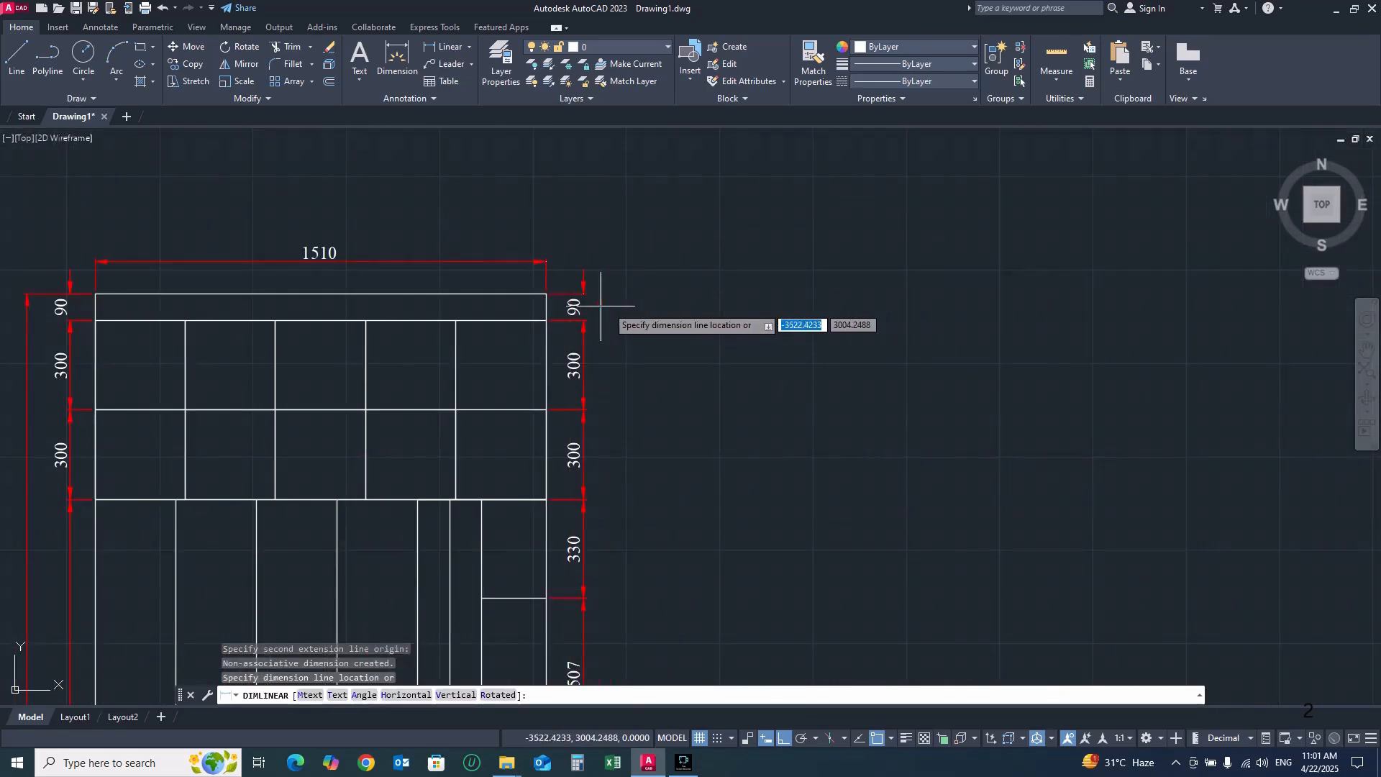
click(642, 306)
scroll(595, 304, down, 5)
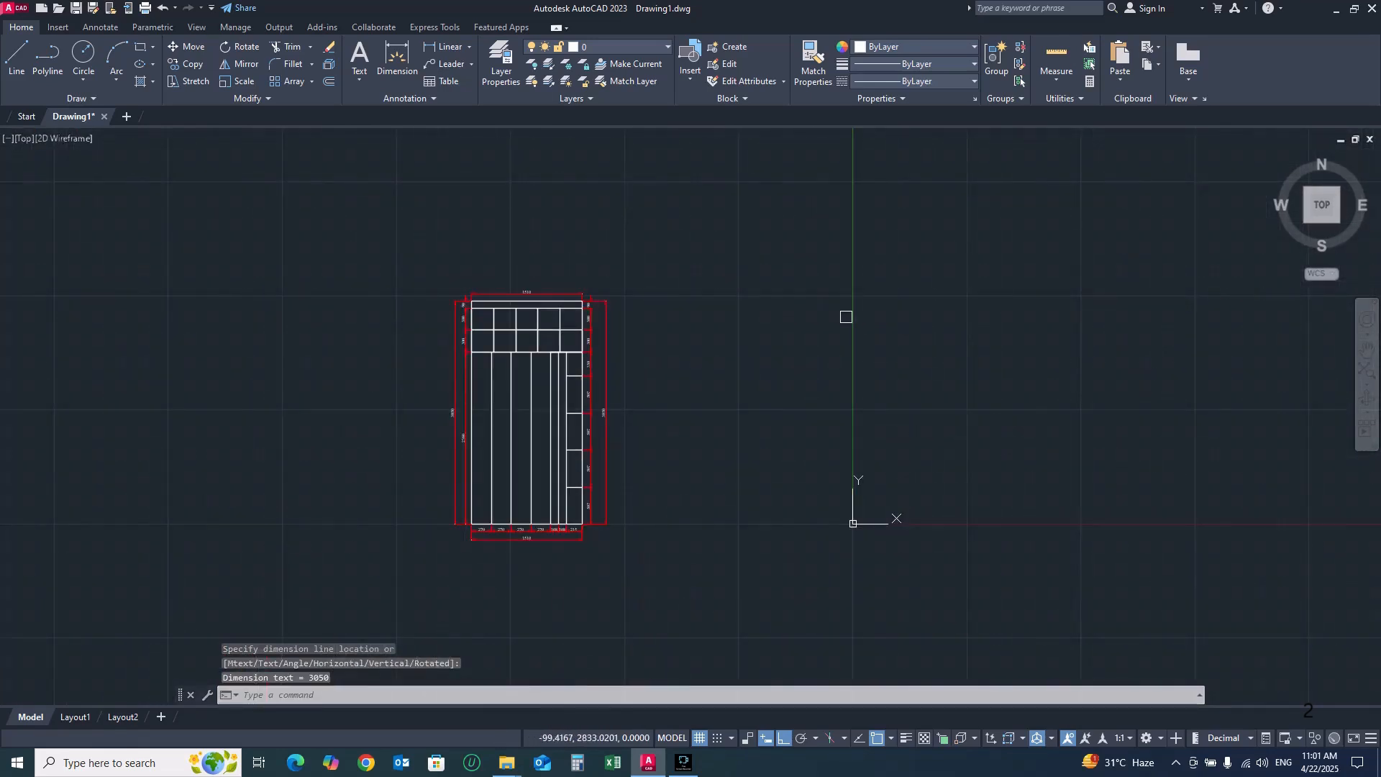
scroll(590, 391, up, 3)
click(608, 284)
scroll(612, 209, up, 2)
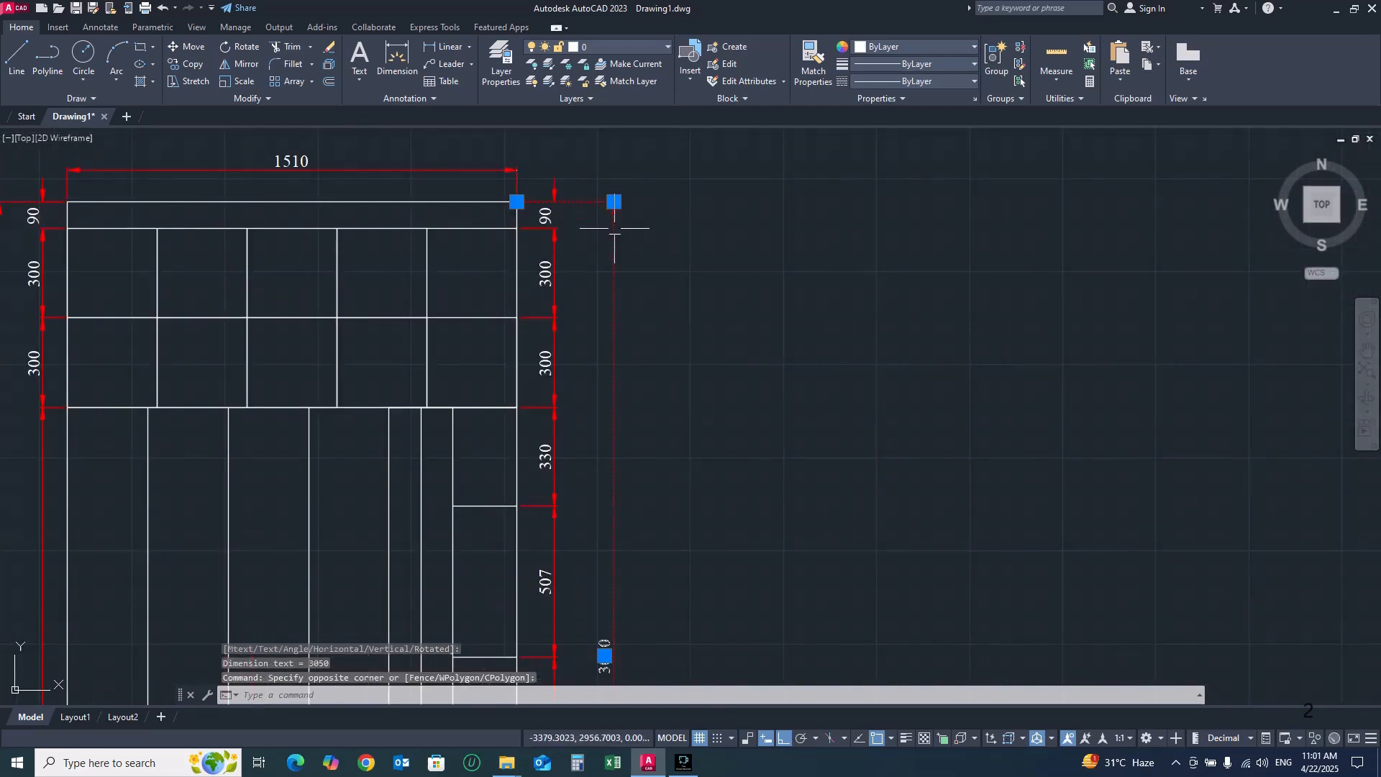
key(Escape)
Draw a circle with a radius of about 801 in the empty area to the right of the dimensioned layout
text(c)
key(Return)
scroll(618, 316, down, 4)
scroll(632, 349, up, 5)
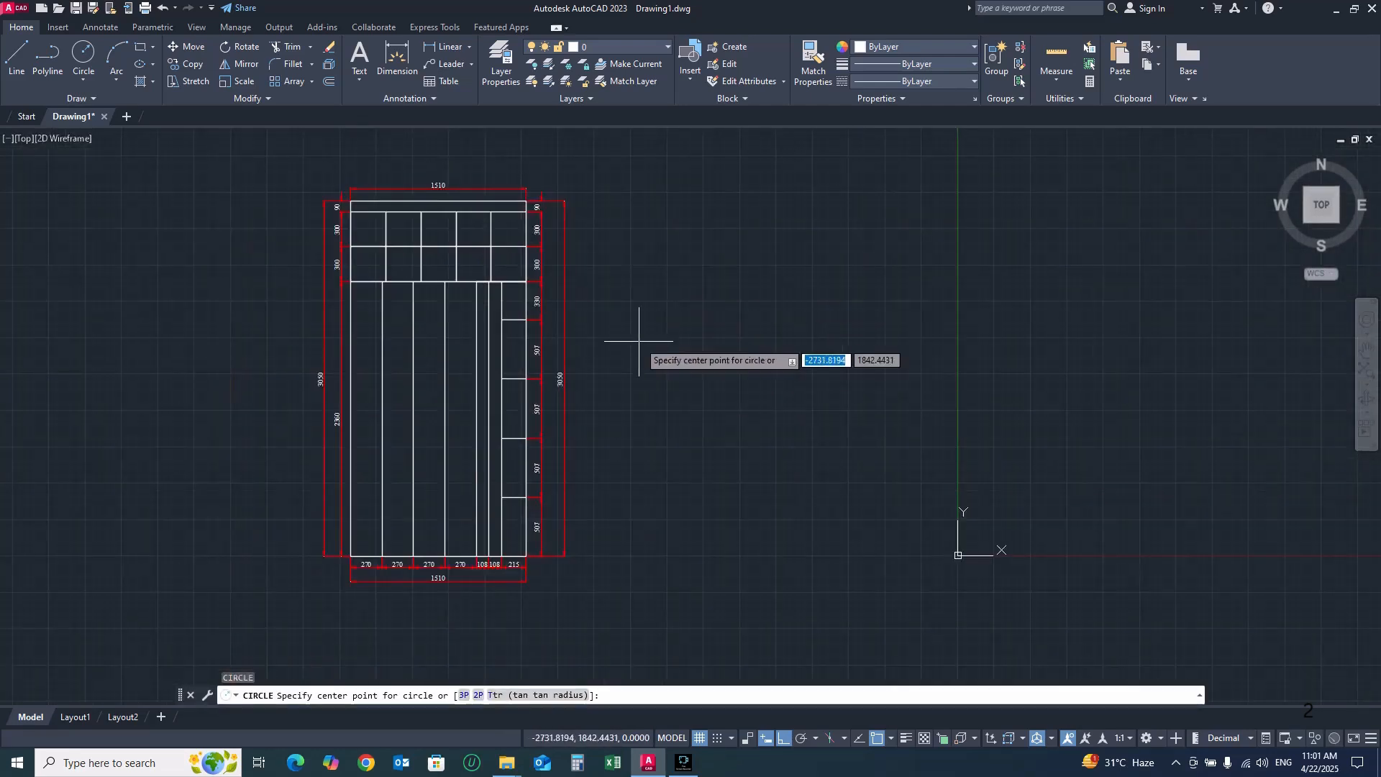
click(804, 295)
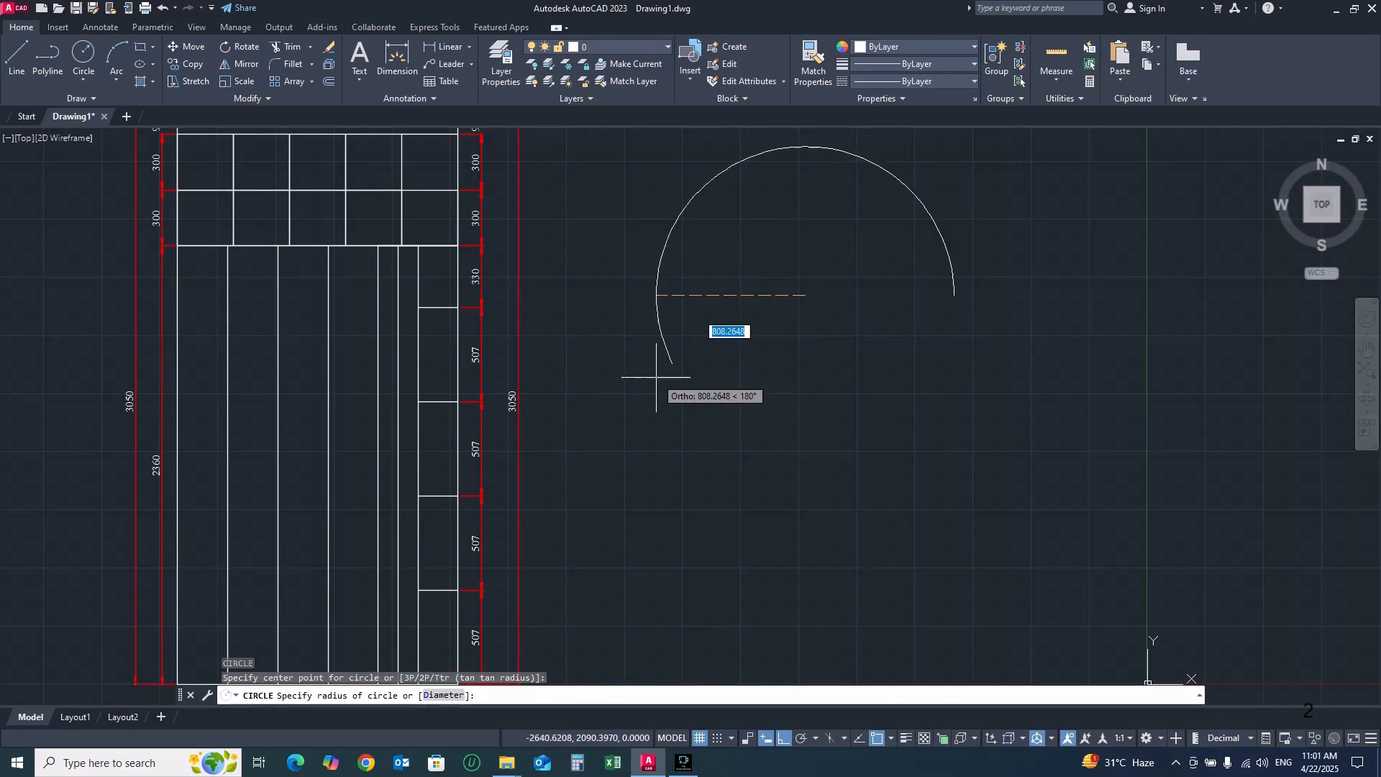
click(678, 350)
middle_drag(678, 350, 520, 368)
scroll(520, 368, up, 2)
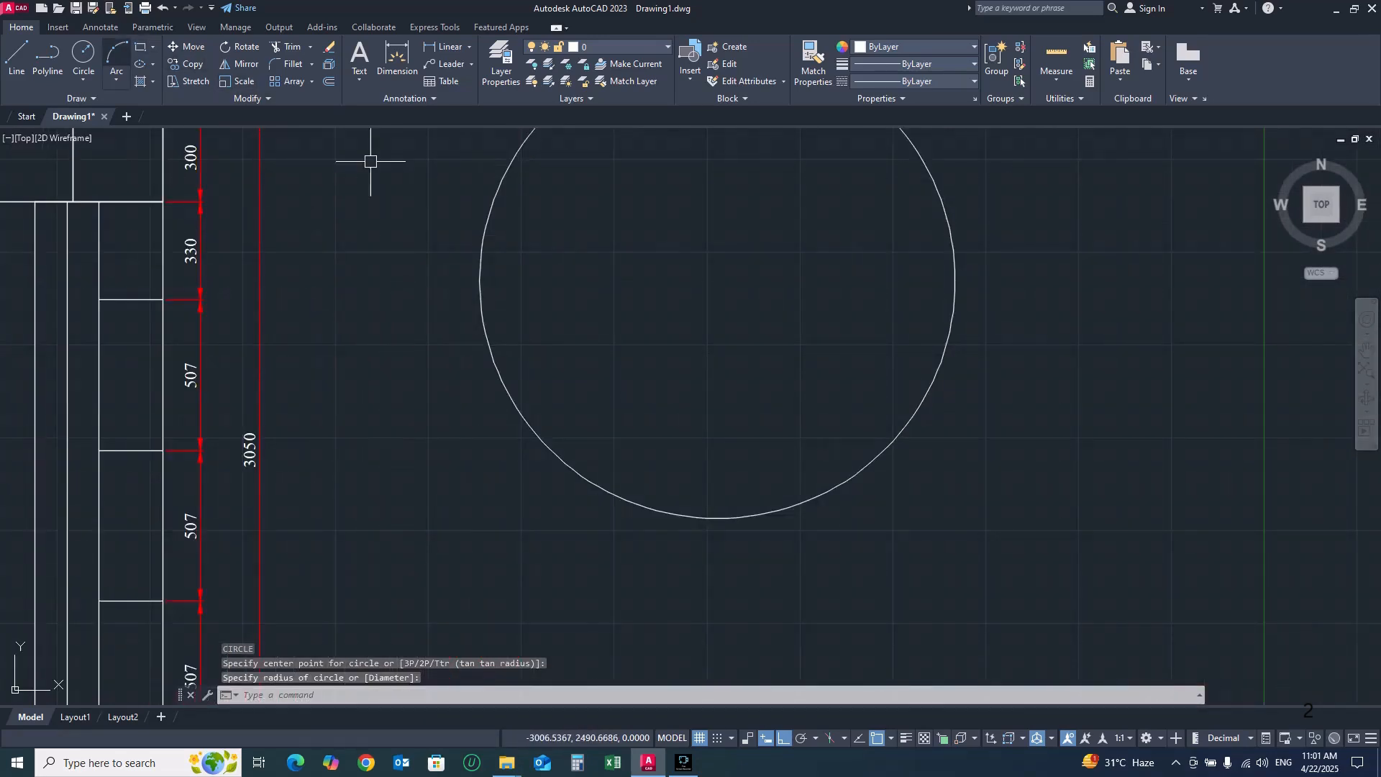
Draw a shallow, upward-bulging three-point arc about 1787 long below the circle, with Ortho off
text(a)
key(Return)
scroll(289, 318, down, 2)
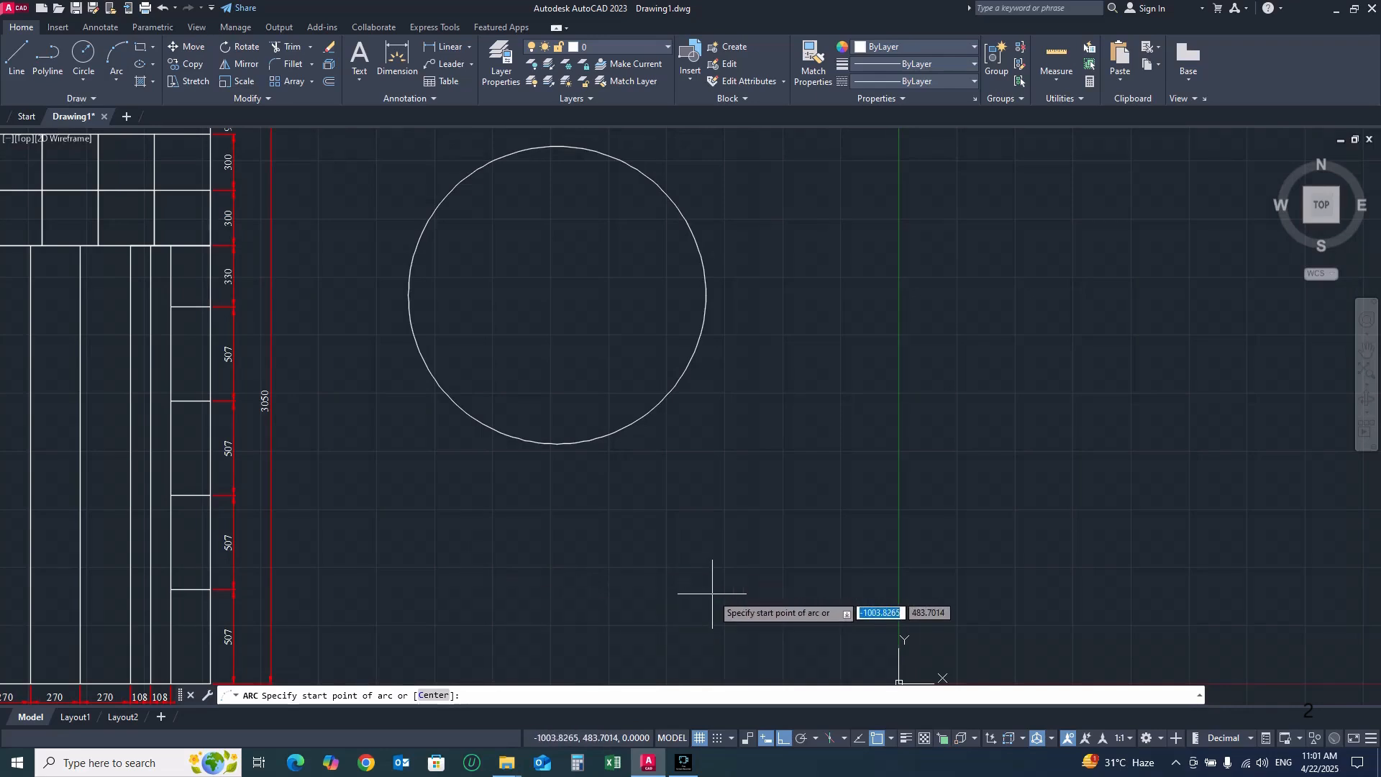
click(712, 594)
key(F8)
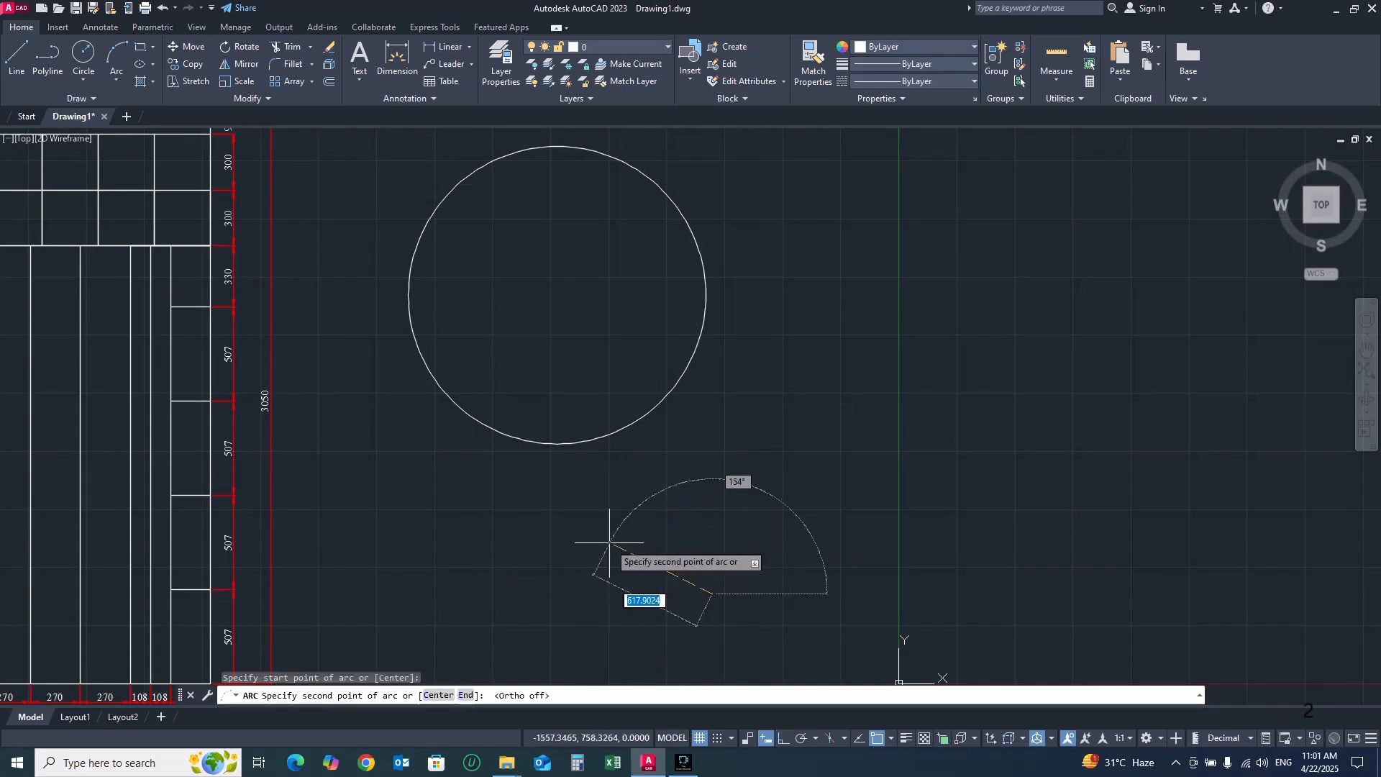
click(608, 540)
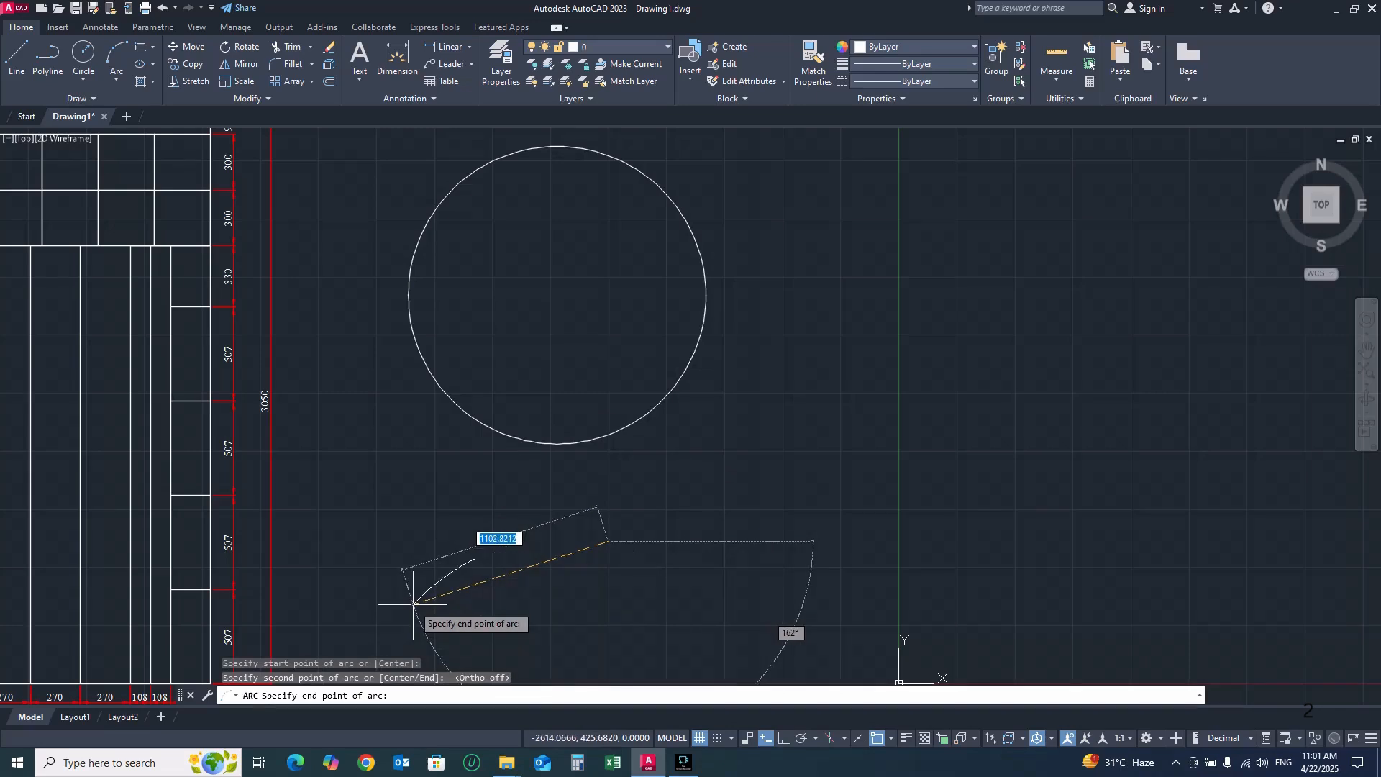
click(413, 602)
key(Escape)
click(469, 47)
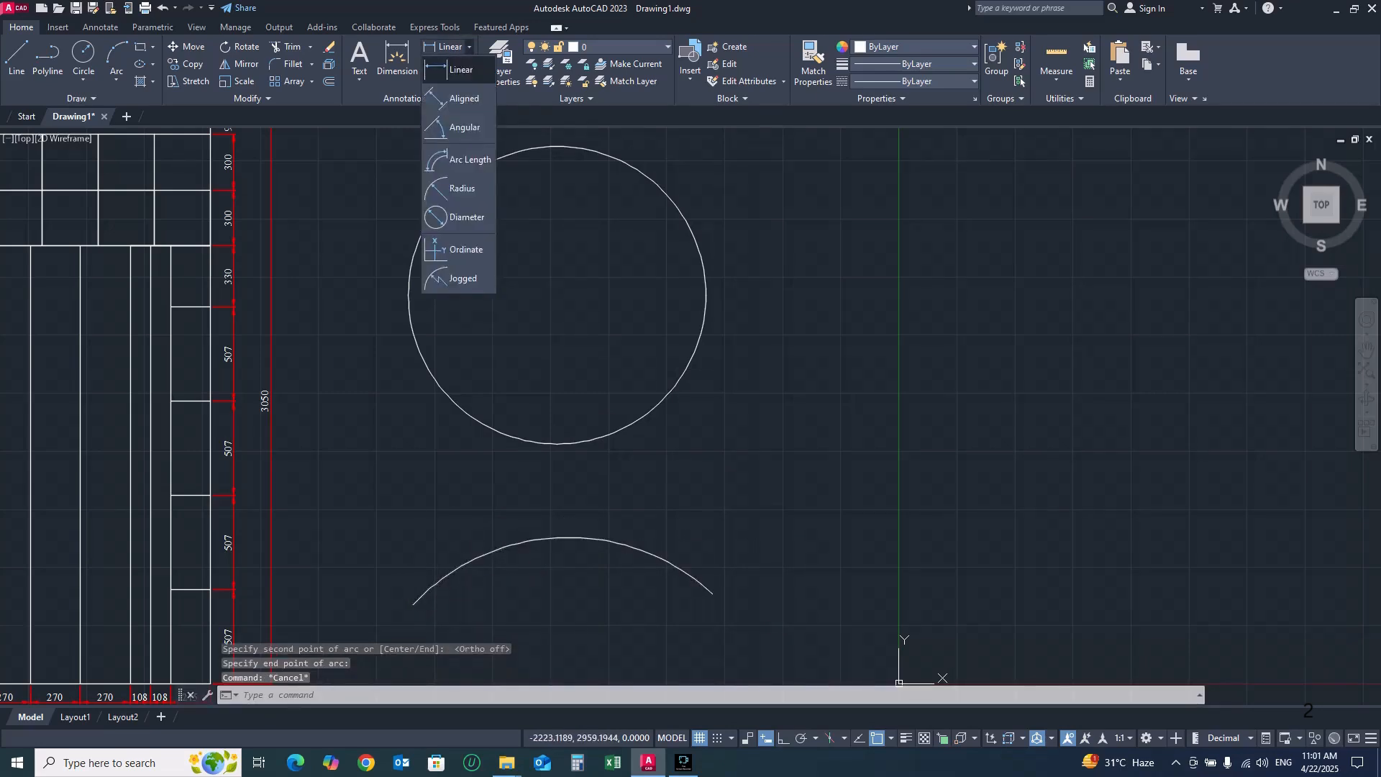
key(Escape)
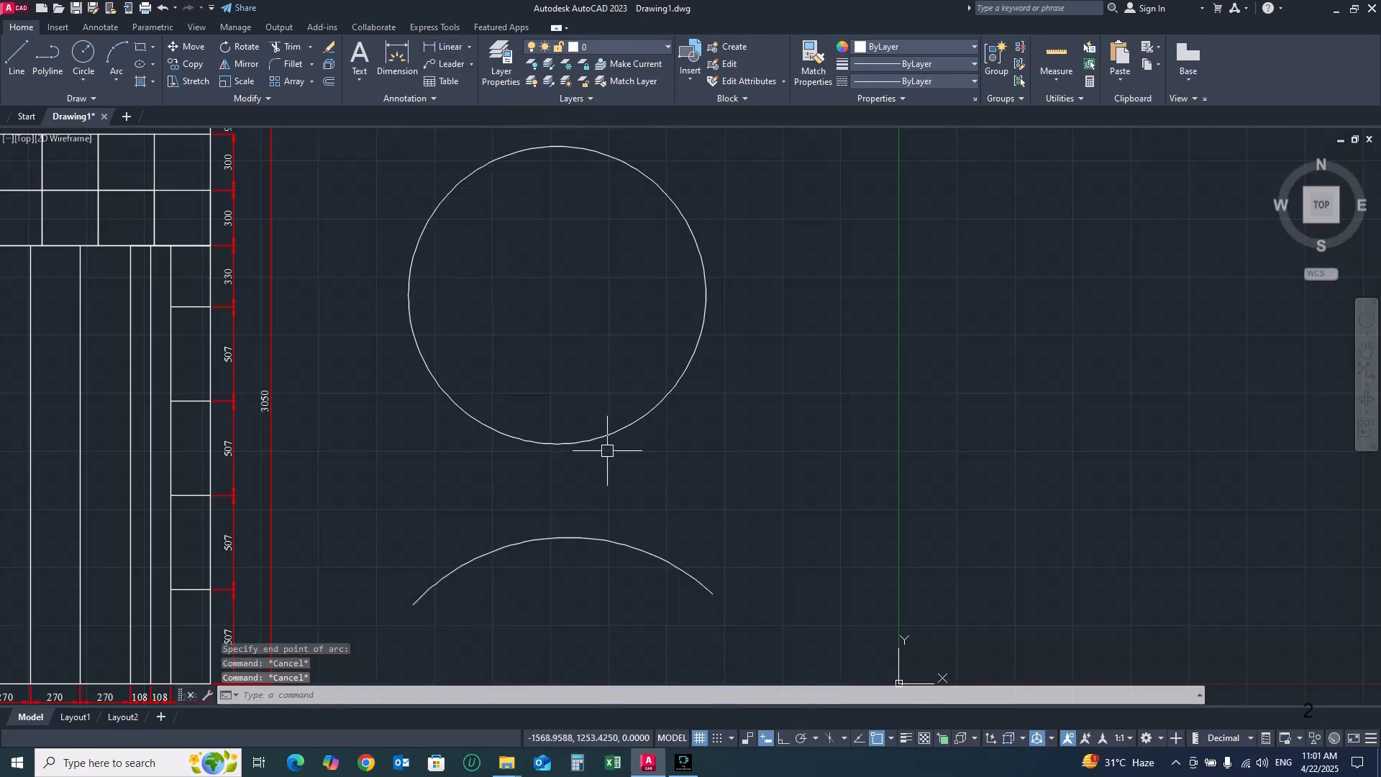
With Ortho on, draw a vertical line and a longer horizontal line meeting in an L-shaped corner to the right of the circle
text(l)
key(space)
click(771, 344)
click(772, 407)
key(F8)
click(907, 446)
key(Return)
Draw a diagonal line from the L-shaped corner upward between the two lines at about 45 degrees, with Ortho off
key(space)
click(772, 444)
key(F8)
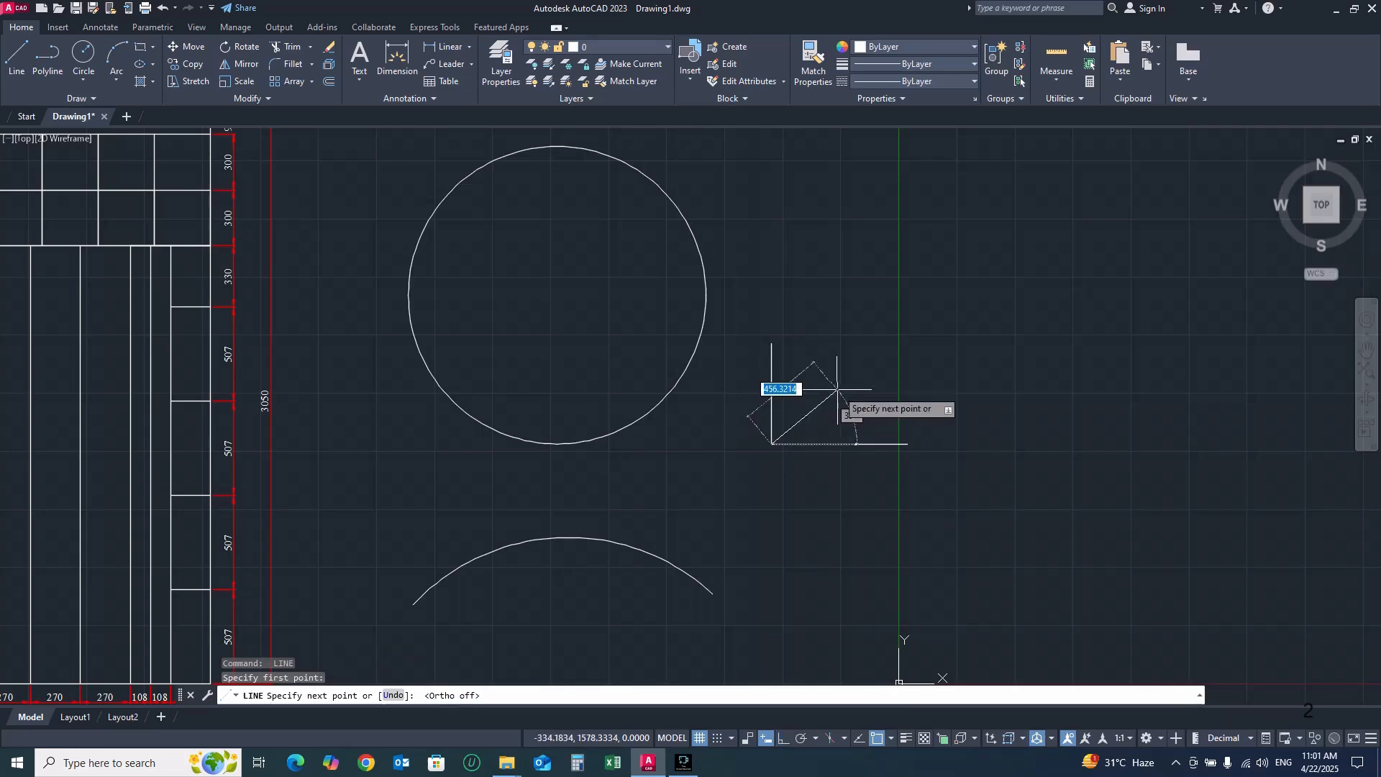
click(841, 373)
key(Escape)
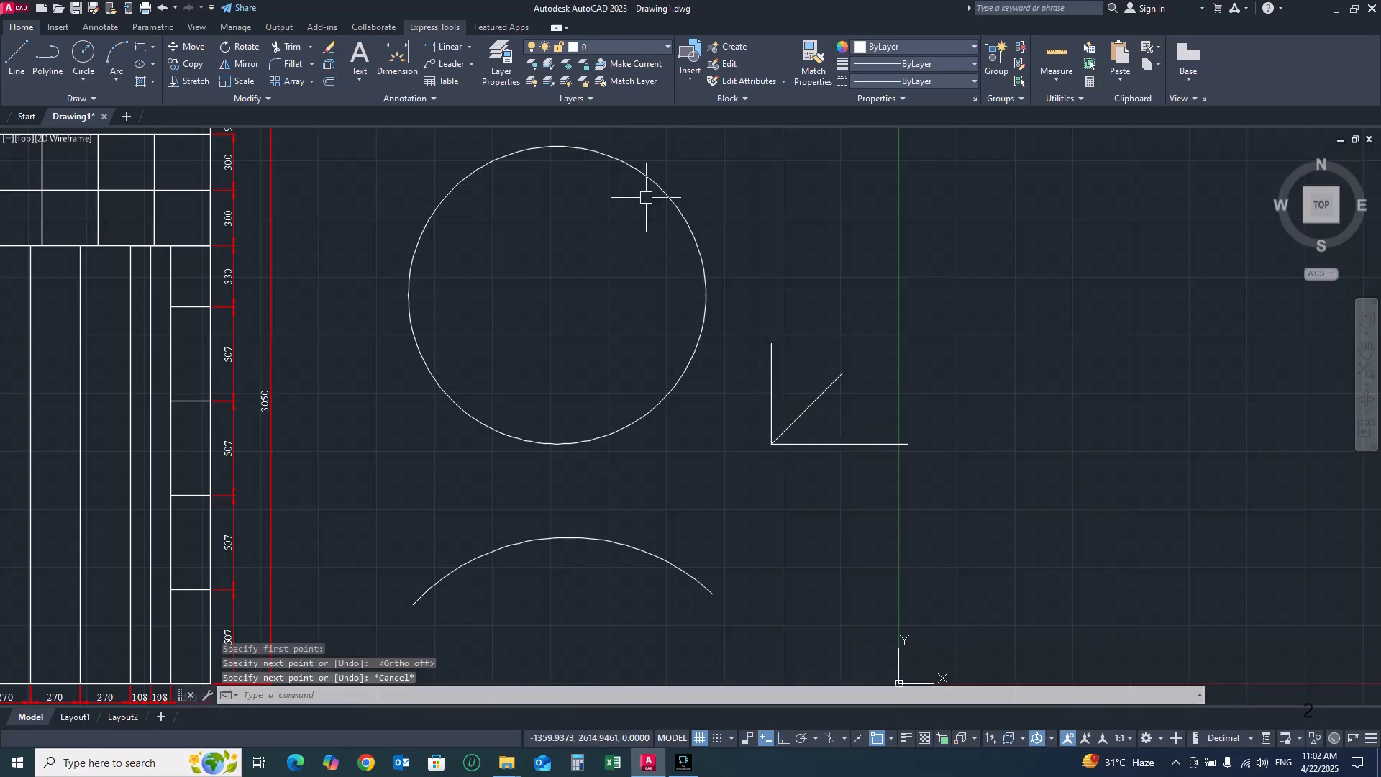
Add a radius dimension to the circle, with its text placed inside the circle
click(469, 47)
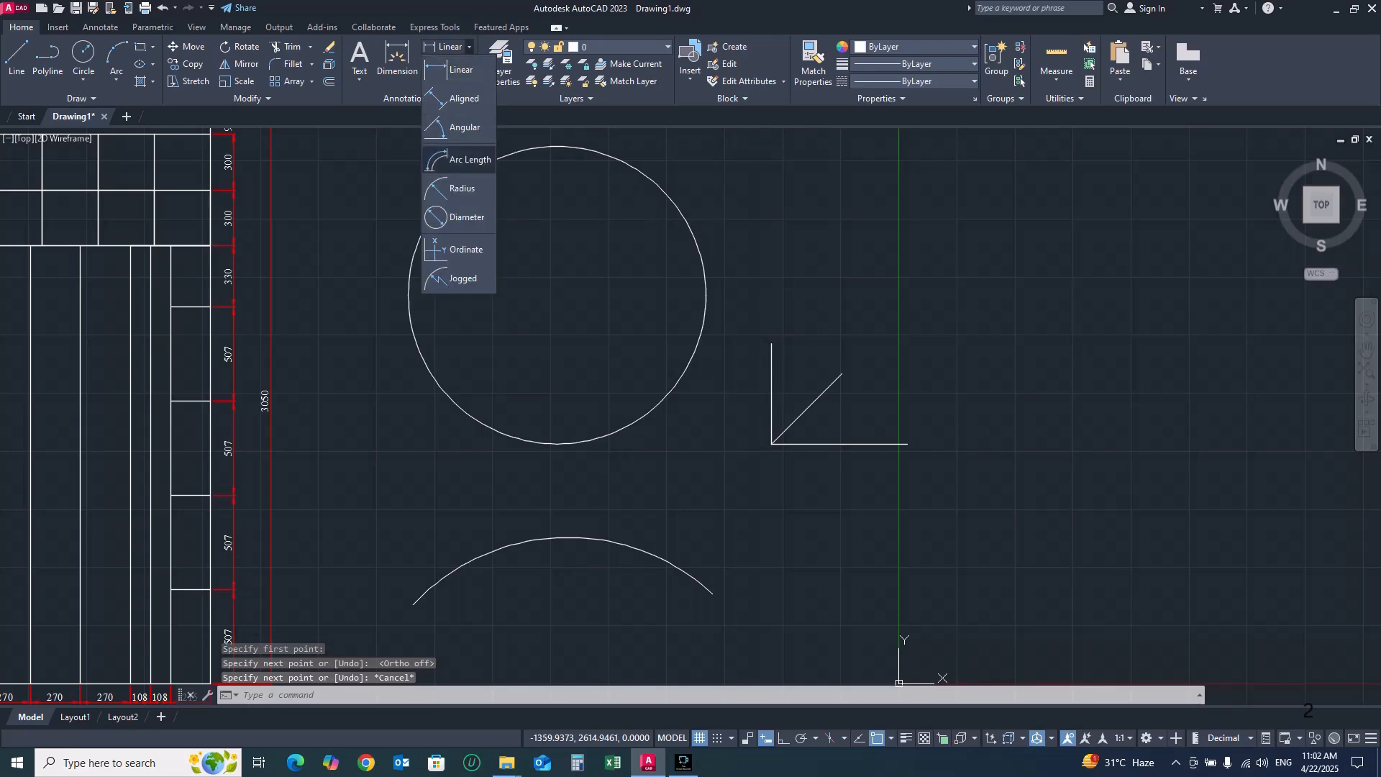
click(462, 187)
click(649, 177)
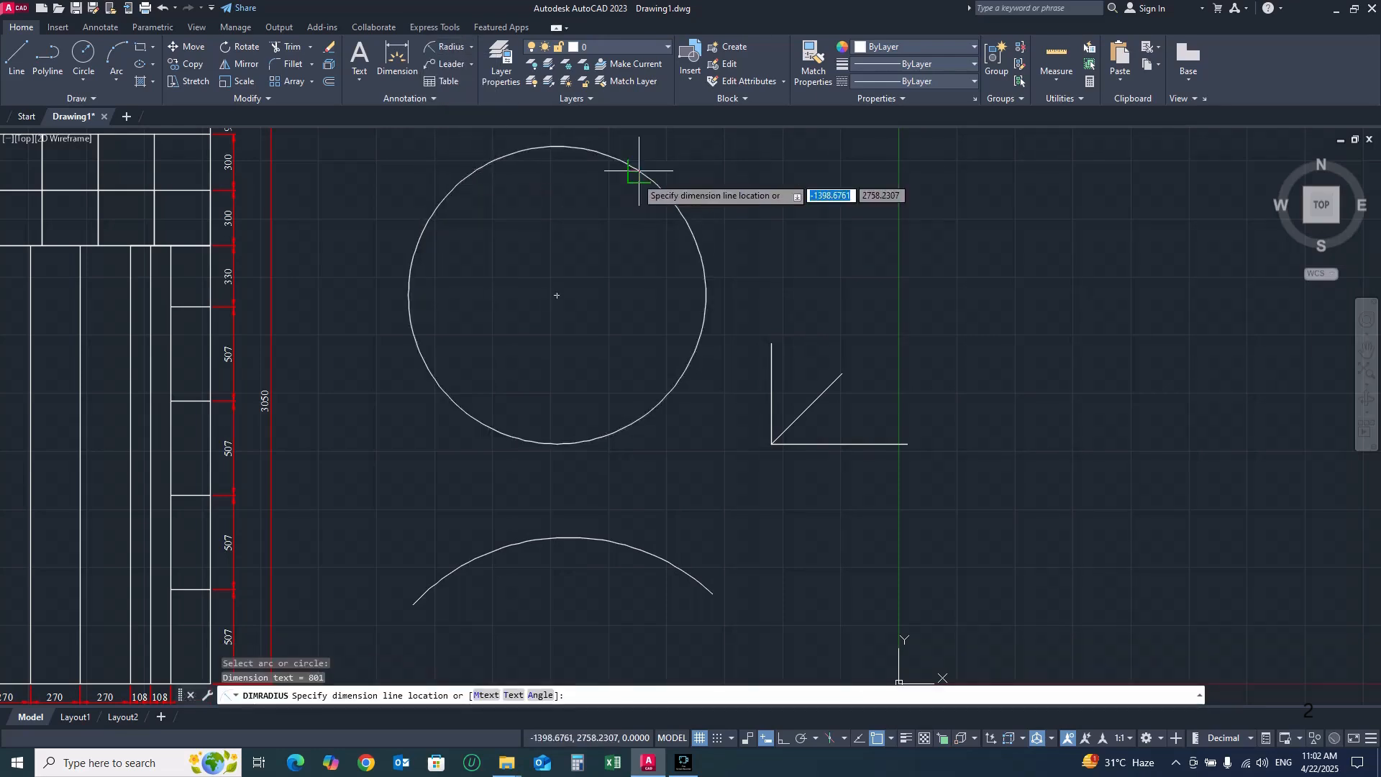
click(588, 256)
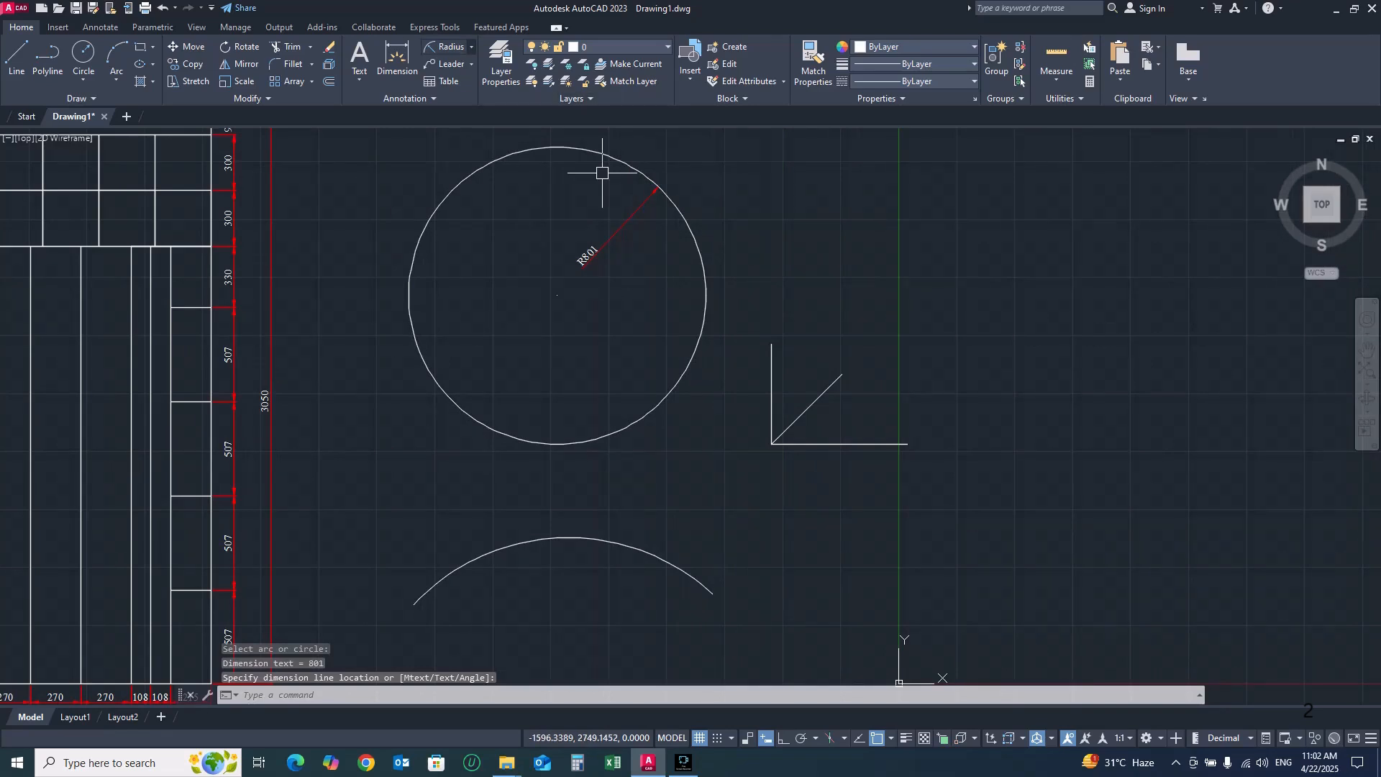
Add a diameter dimension to the circle, placed inside its upper part beside the radius dimension
click(472, 47)
click(467, 217)
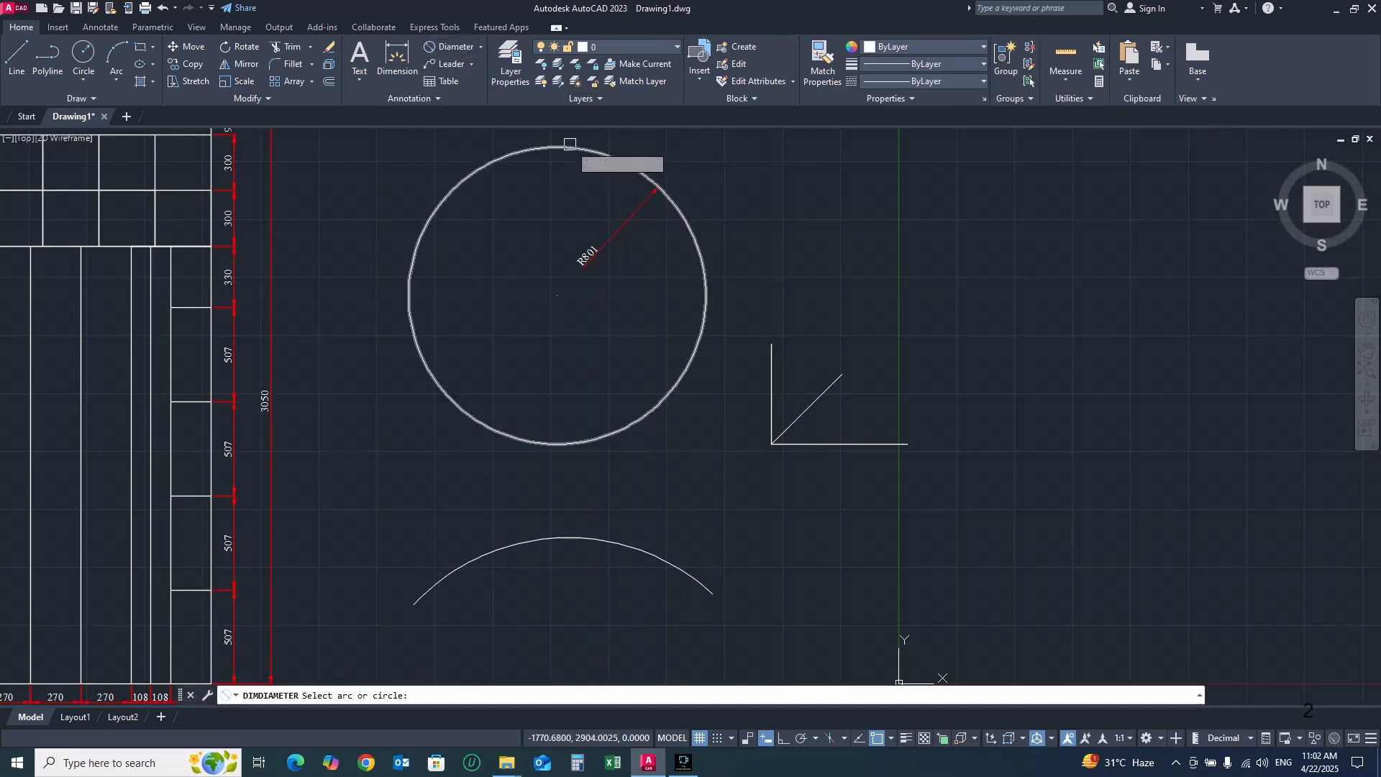
click(563, 147)
scroll(527, 209, down, 2)
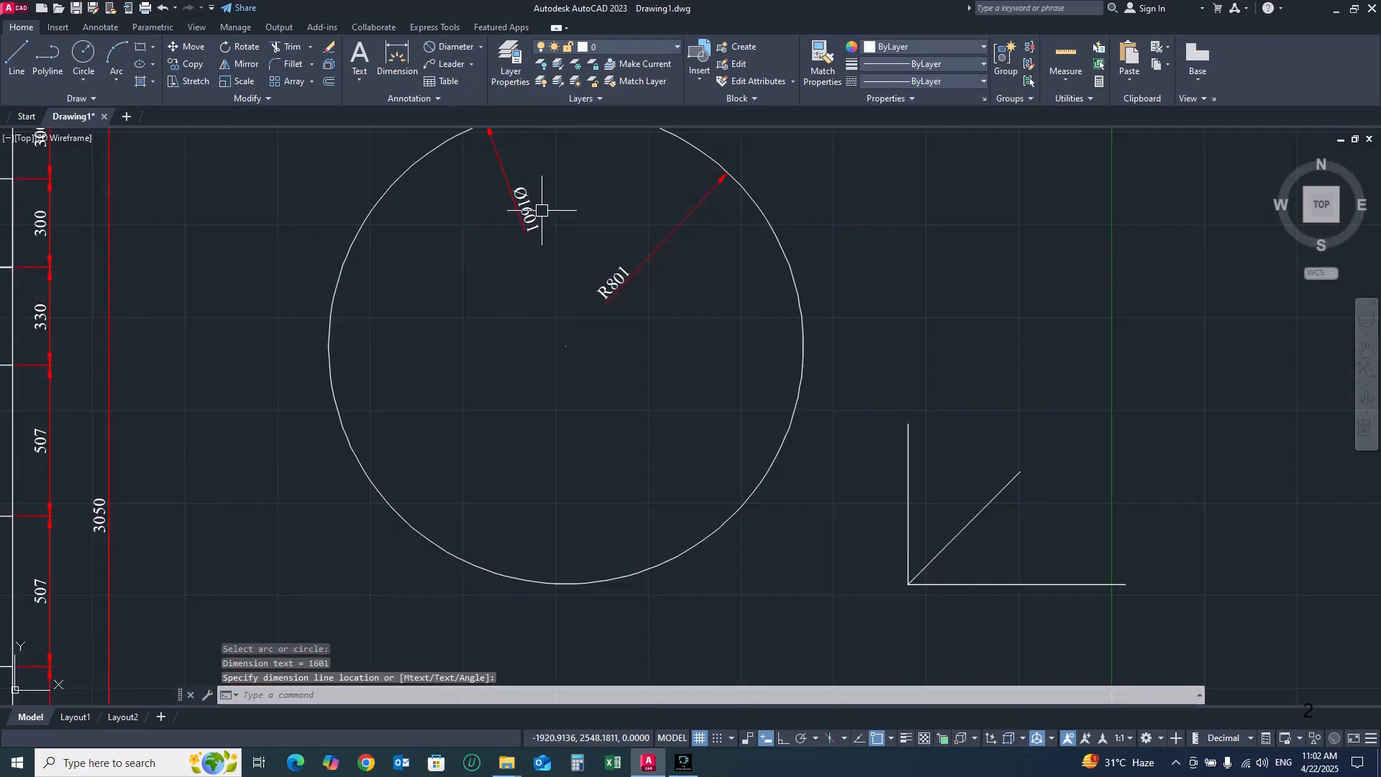
Add an arc length dimension to the arc below the circle, placed just above the arc
click(480, 47)
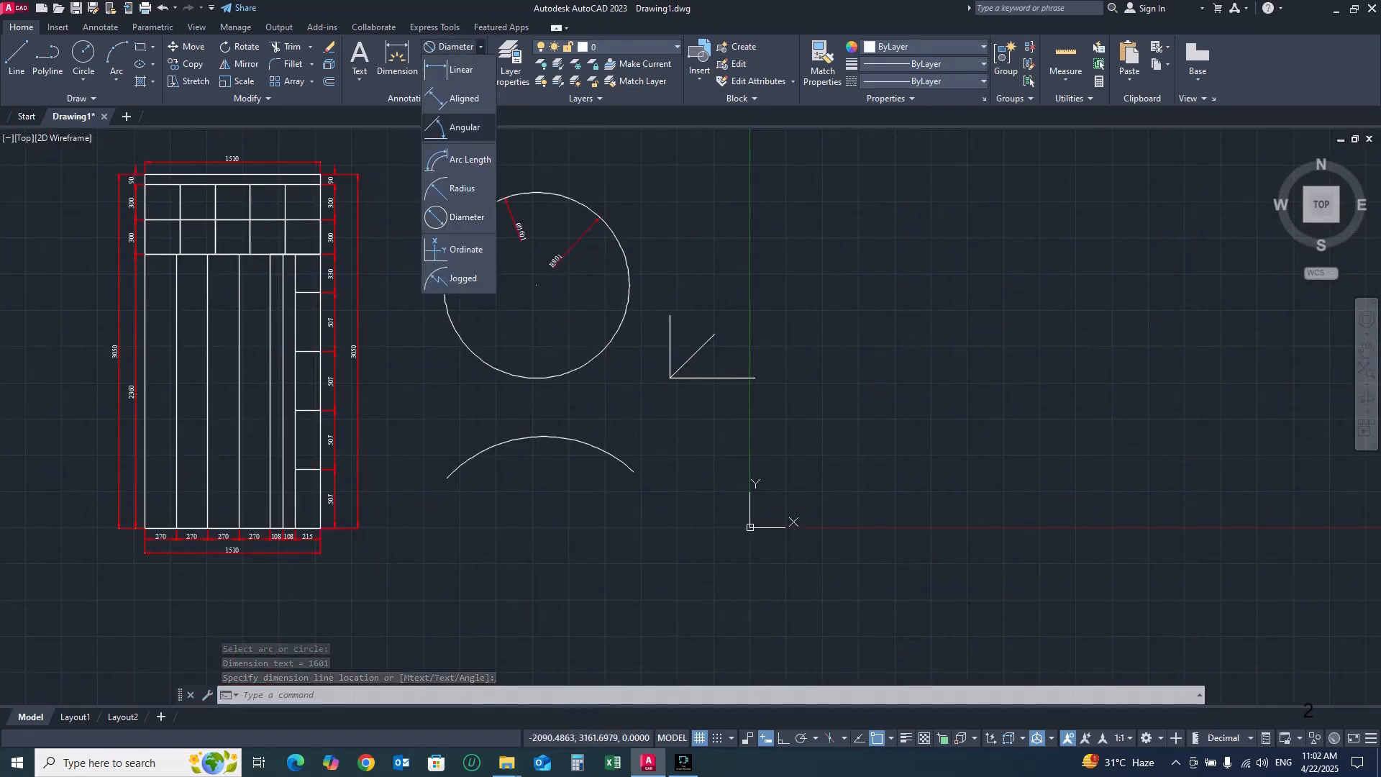
click(468, 159)
scroll(531, 439, up, 2)
click(531, 437)
click(523, 411)
scroll(523, 411, up, 2)
scroll(543, 407, down, 4)
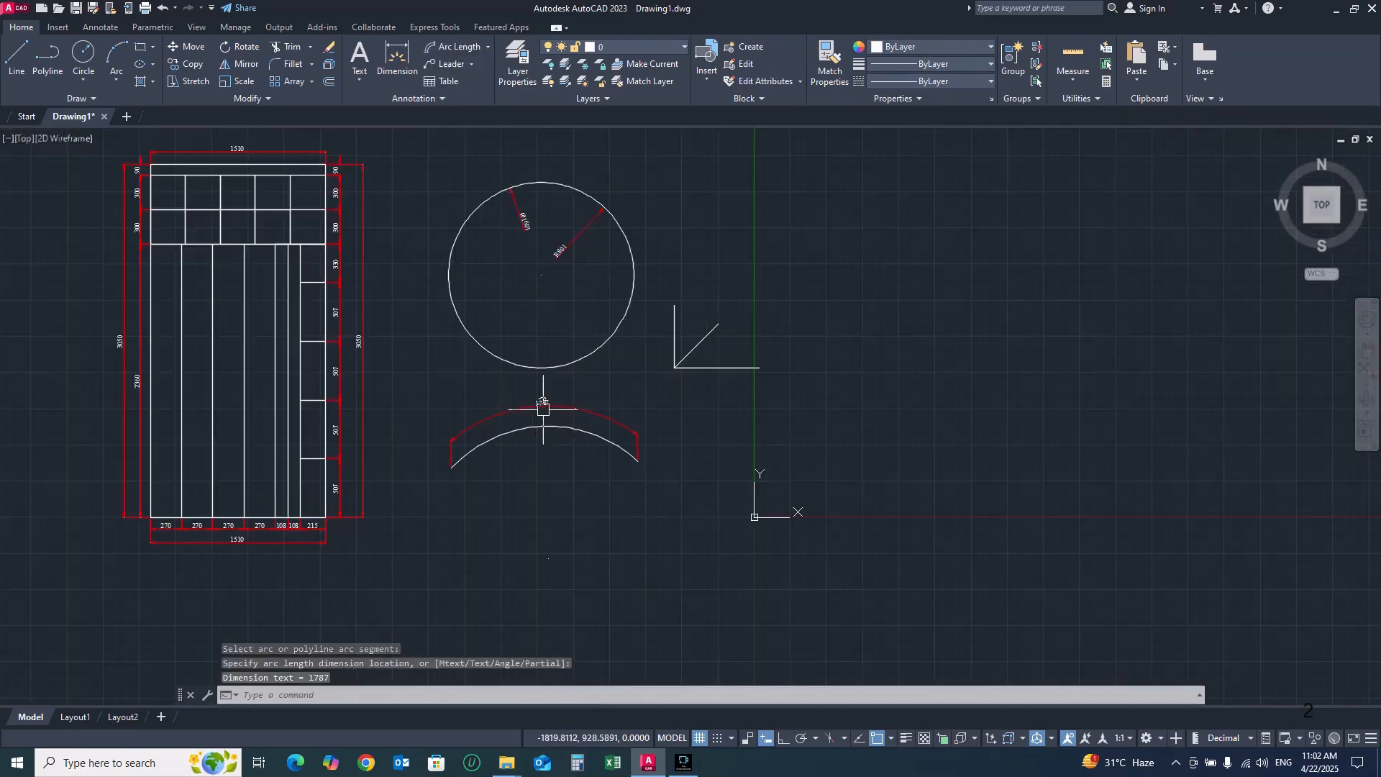
Add an angular dimension between the horizontal line and the diagonal line, placed near the diagonal's outer end
click(487, 46)
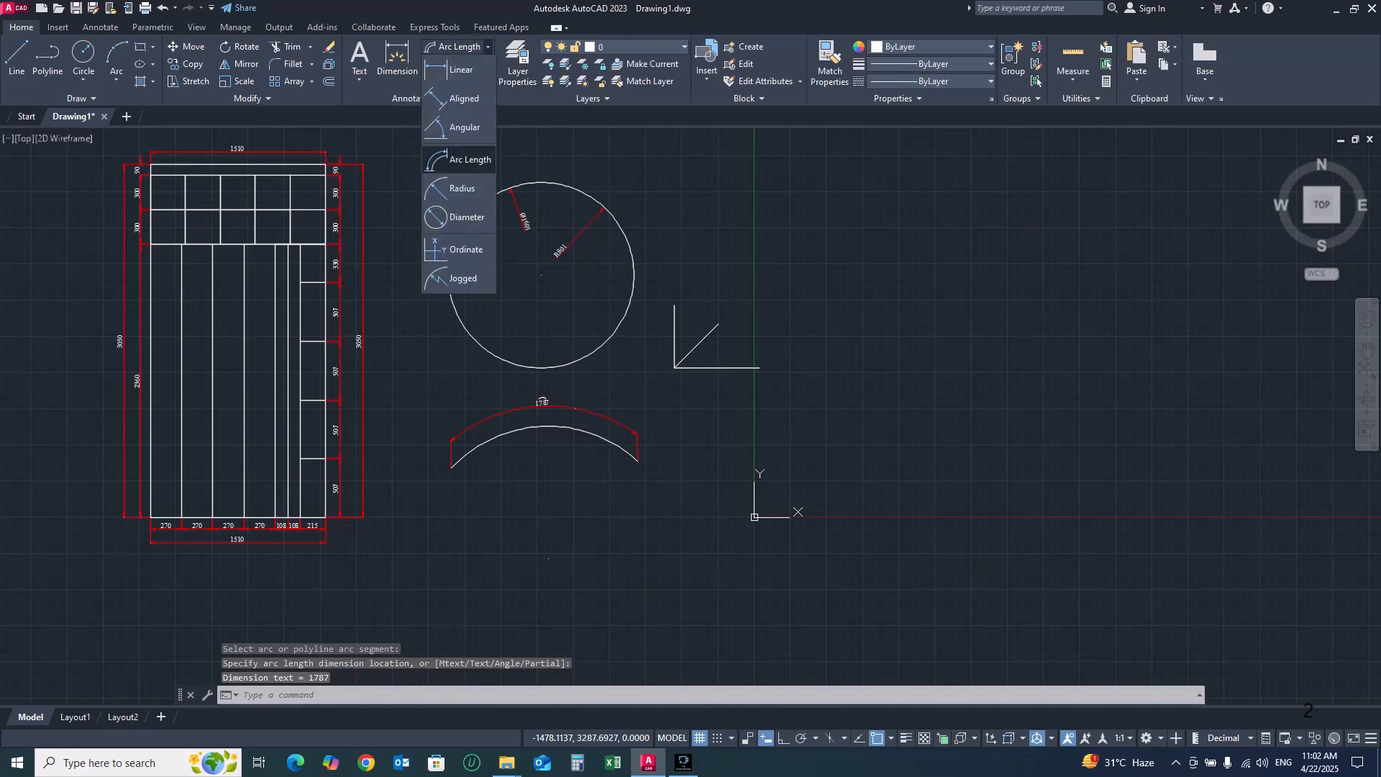
click(464, 126)
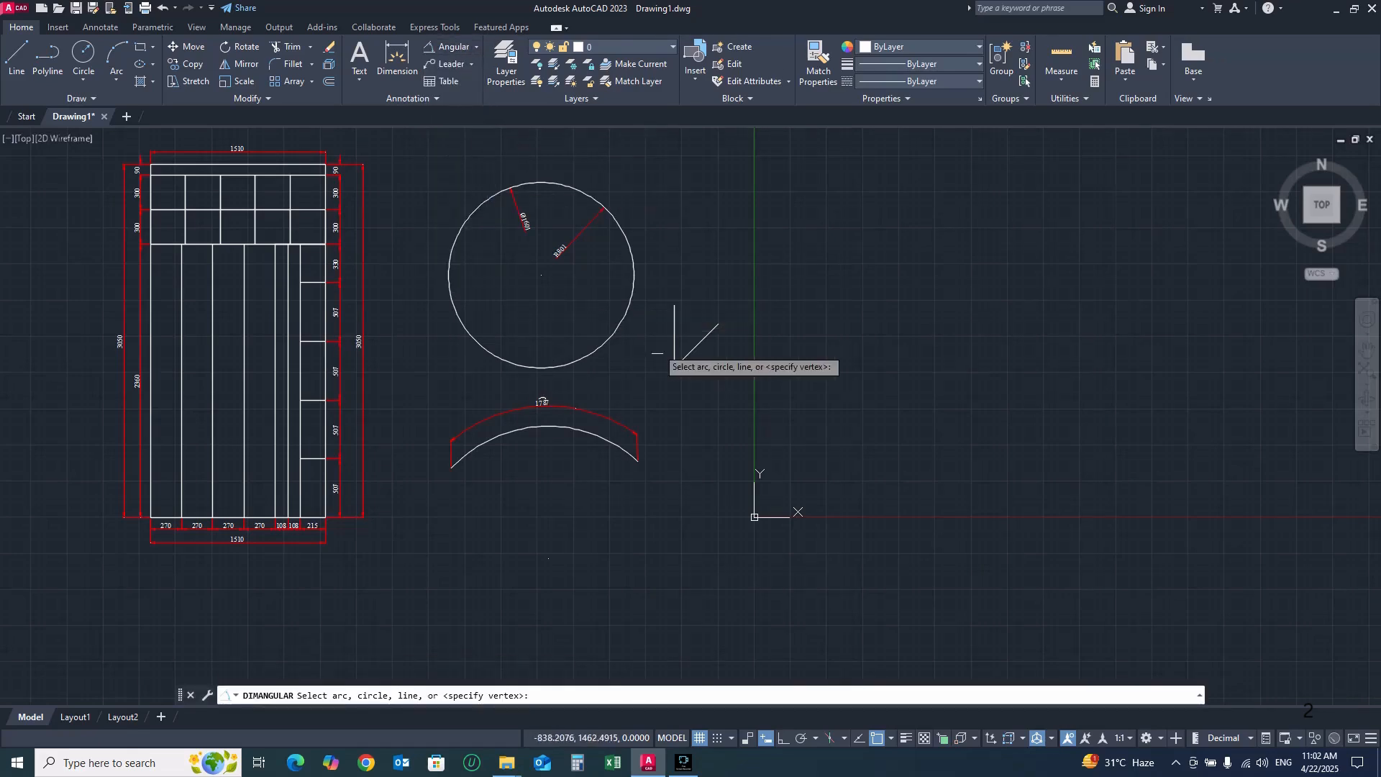
scroll(679, 345, up, 4)
click(741, 403)
click(723, 358)
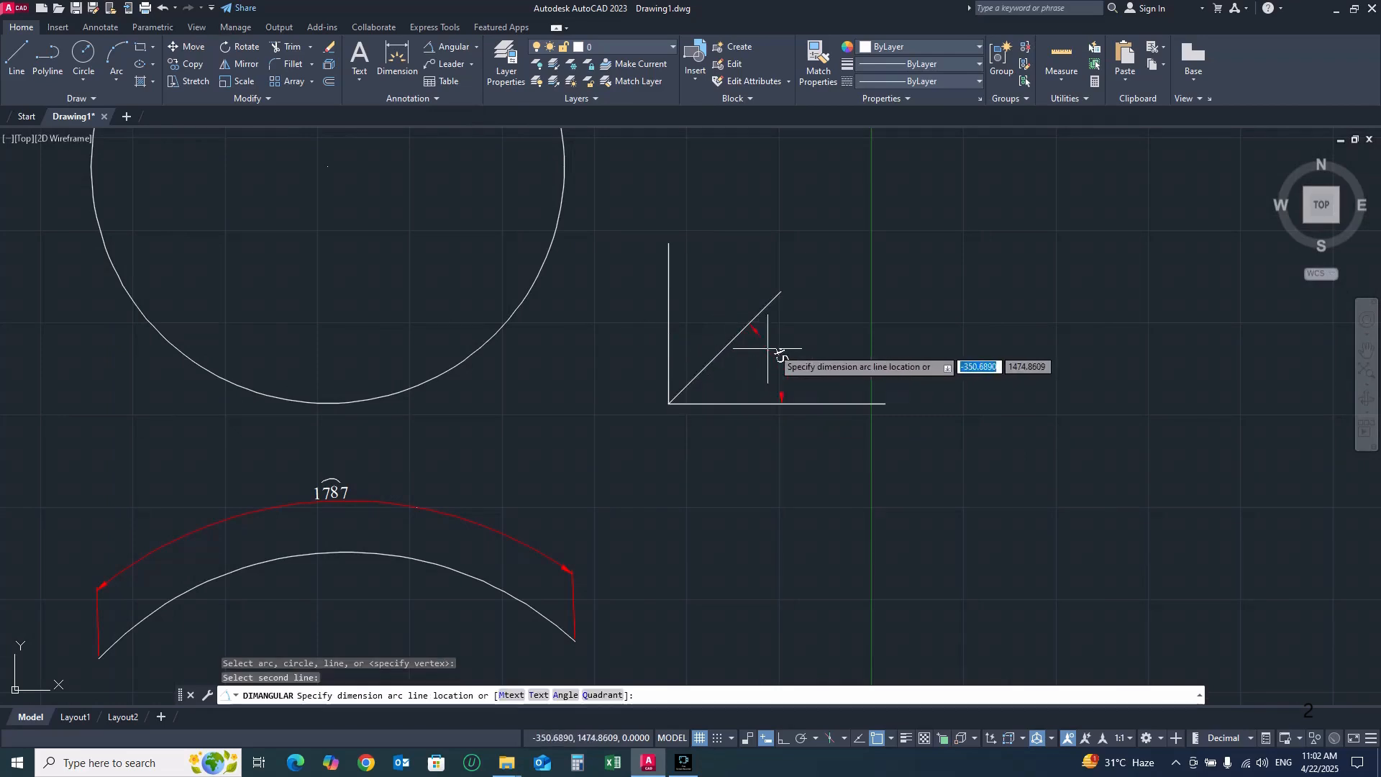
click(803, 343)
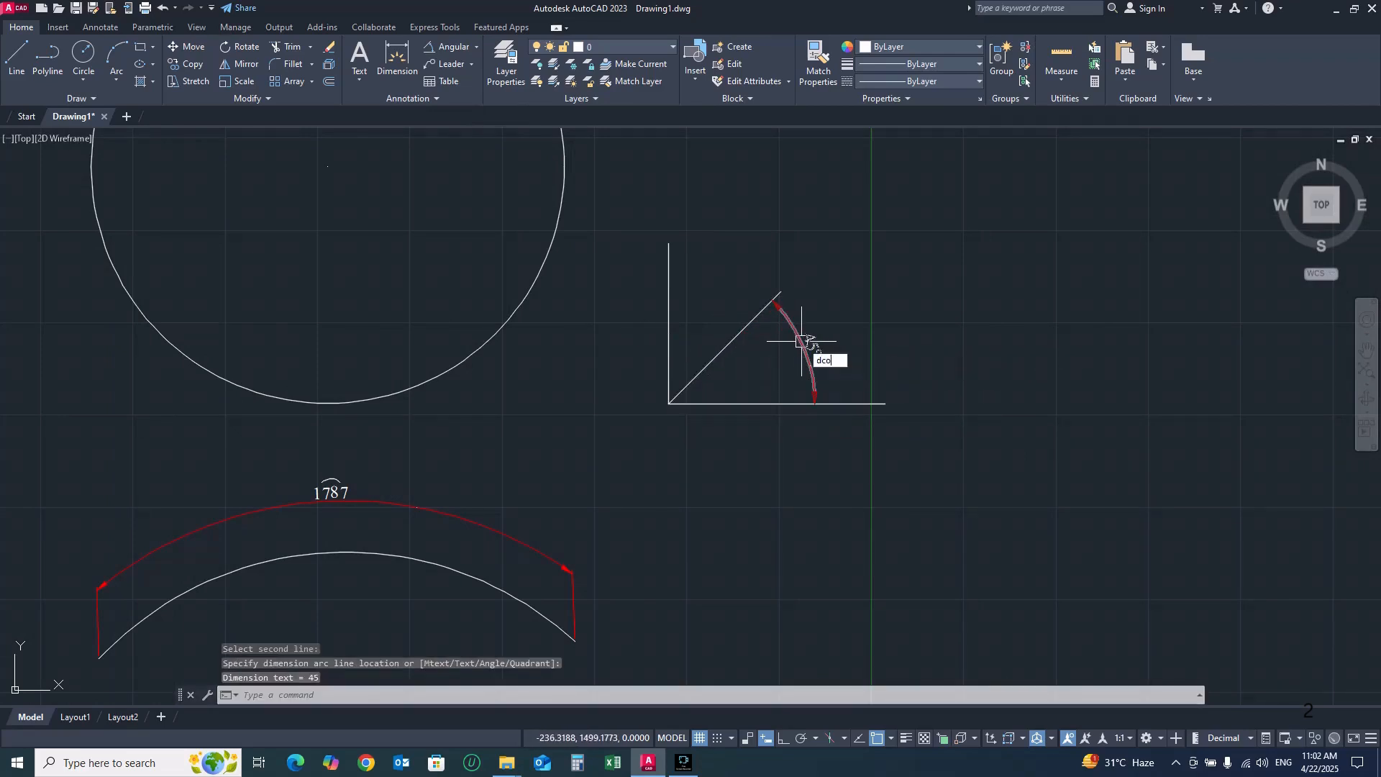
Continue the angular dimension from the diagonal line to the vertical line
key(Return)
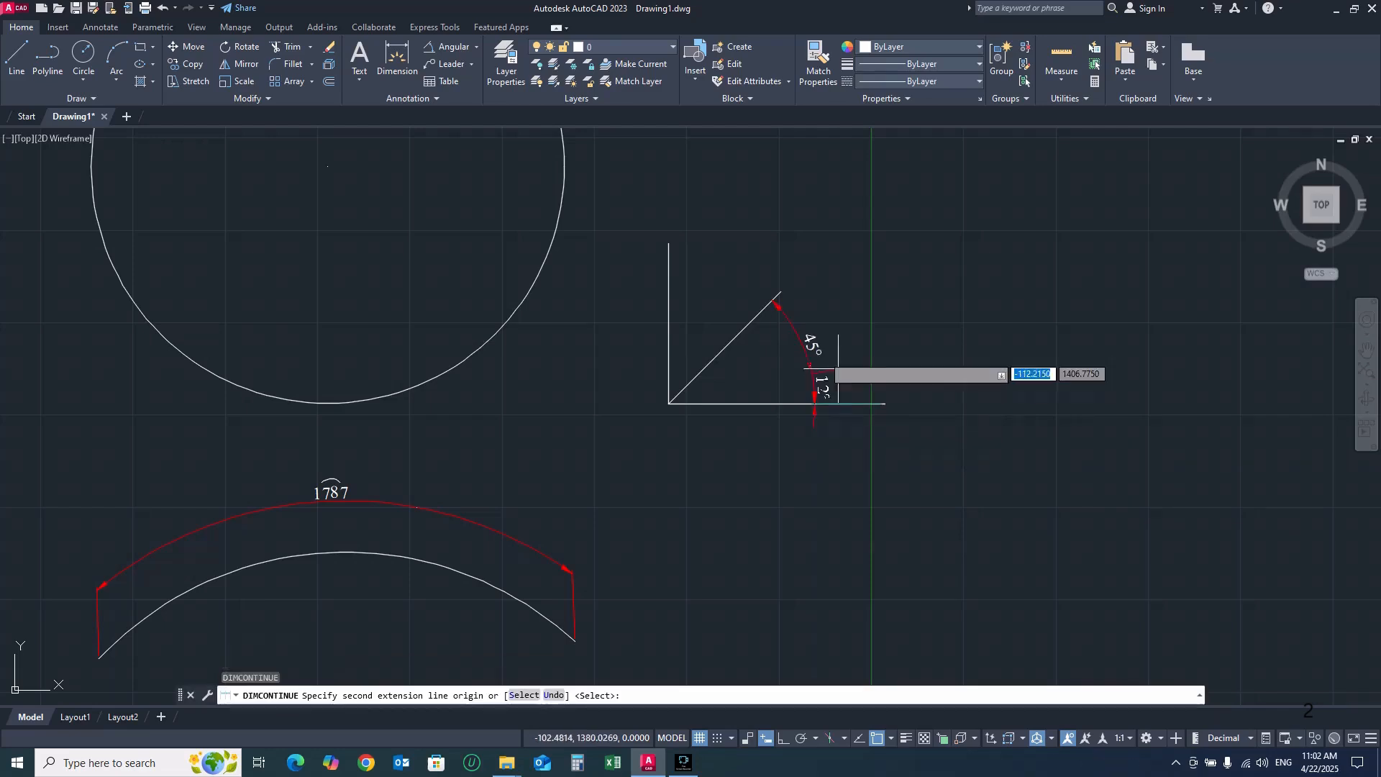
click(674, 260)
key(Escape)
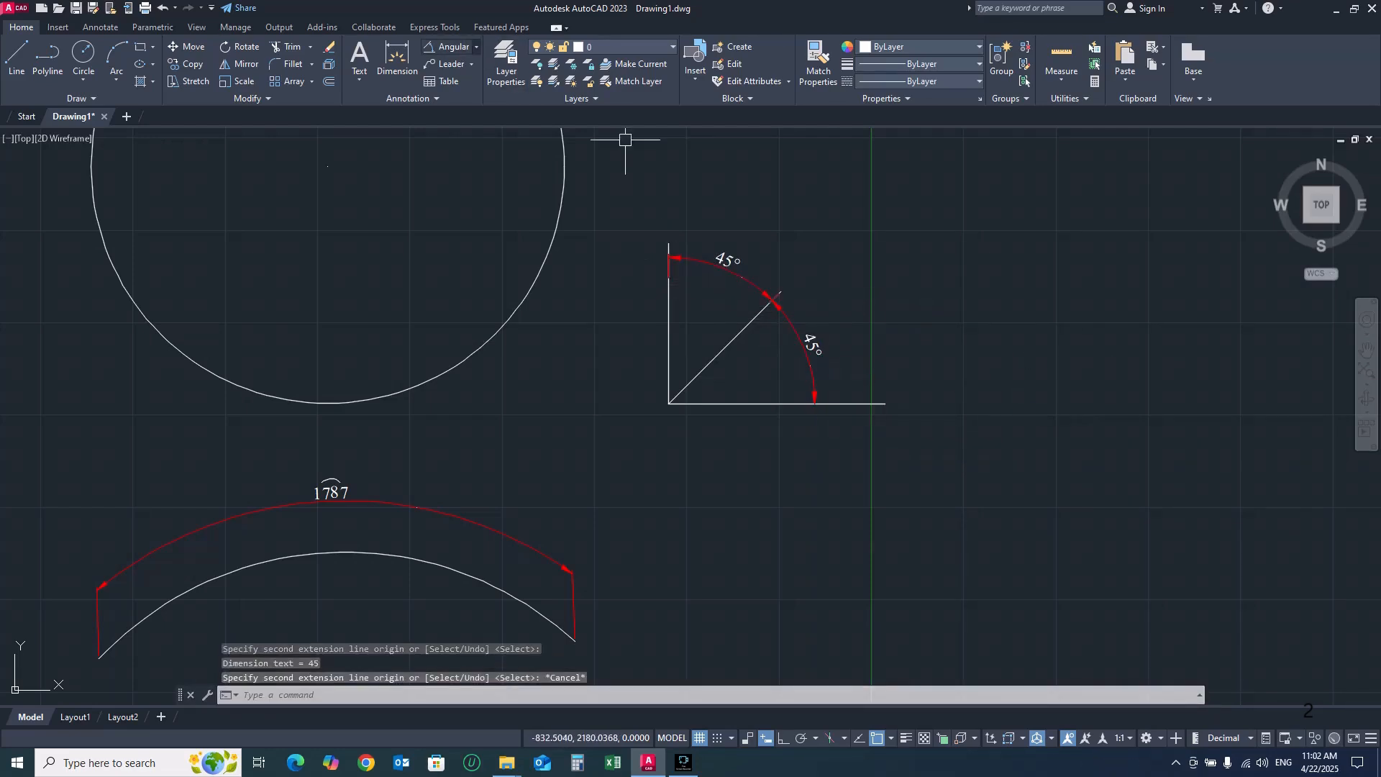
Try to apply an arc length dimension to the horizontal line of the angle figure
click(476, 47)
click(468, 160)
click(769, 403)
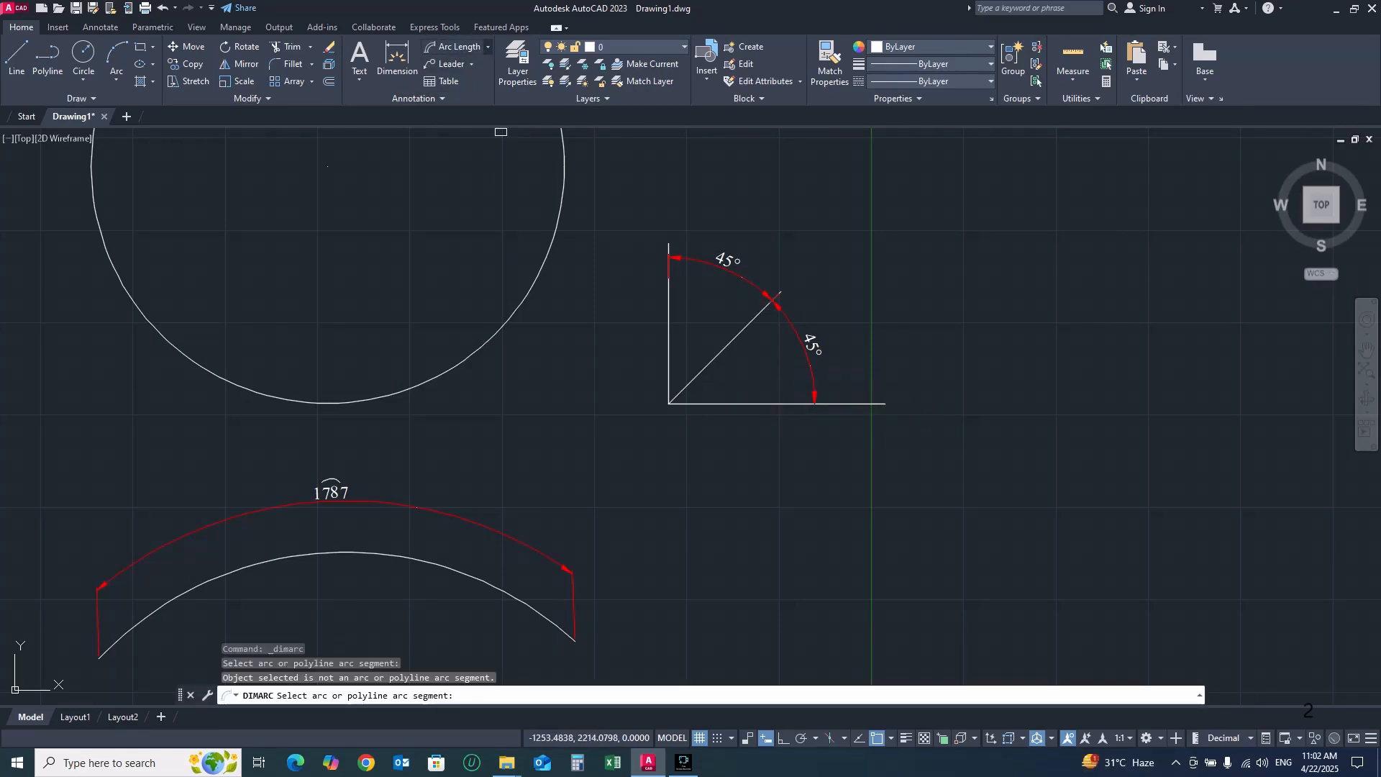
key(Escape)
click(488, 47)
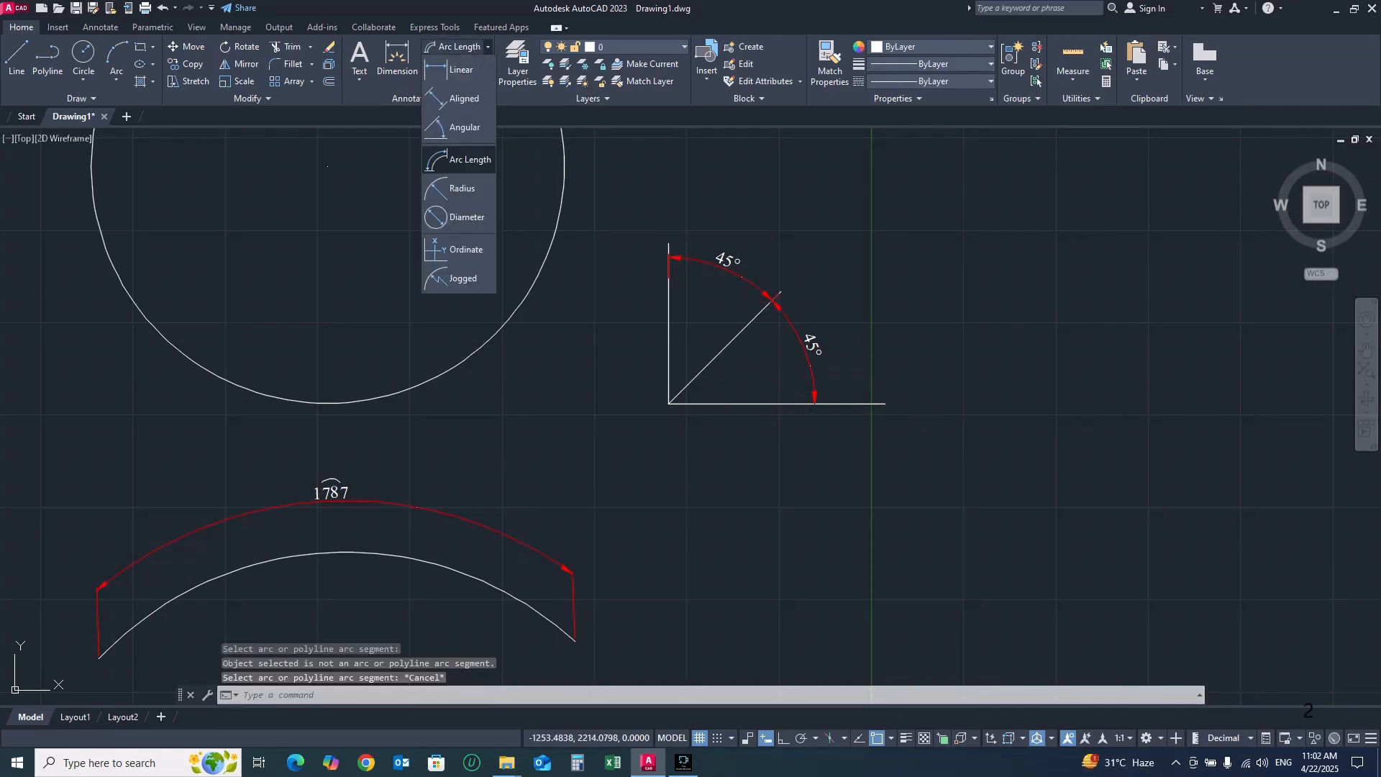
key(Escape)
key(Escape)
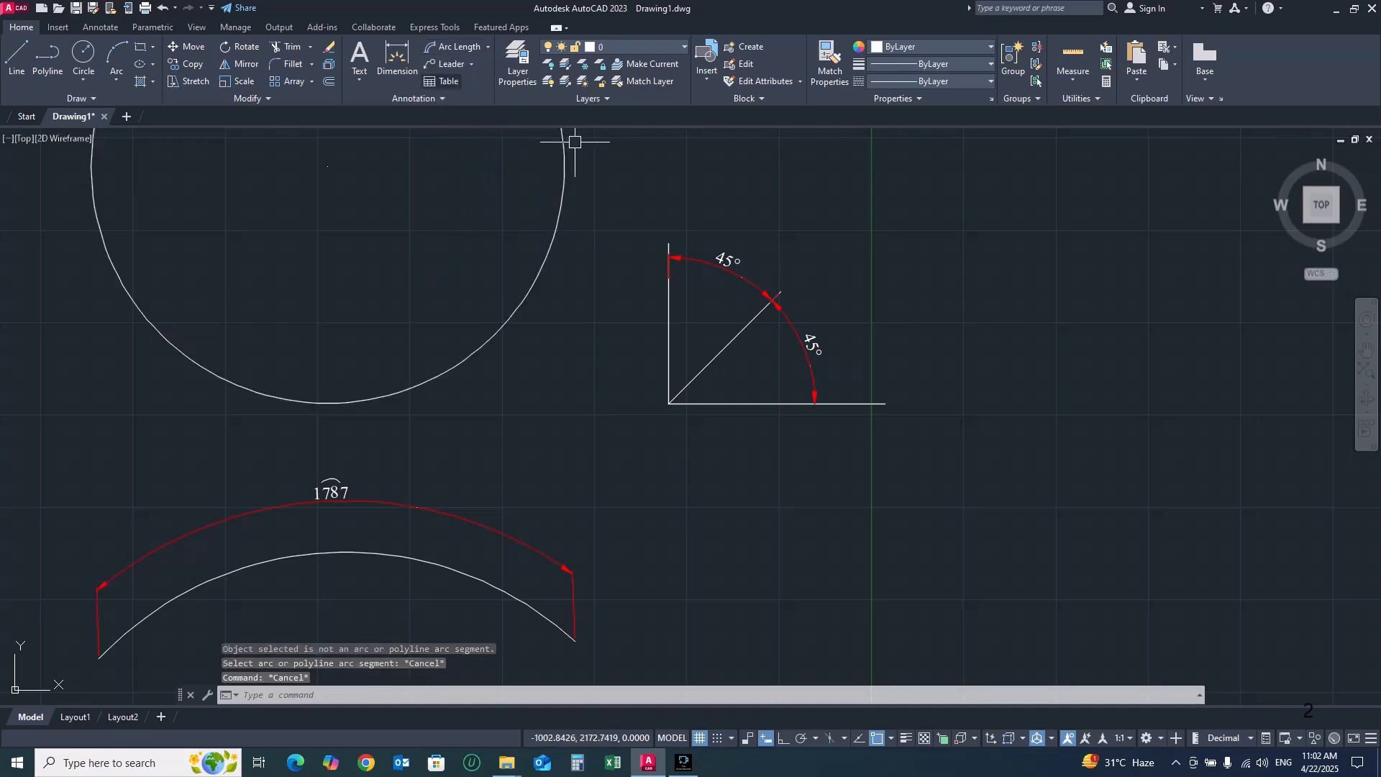
click(487, 47)
key(Escape)
key(Escape)
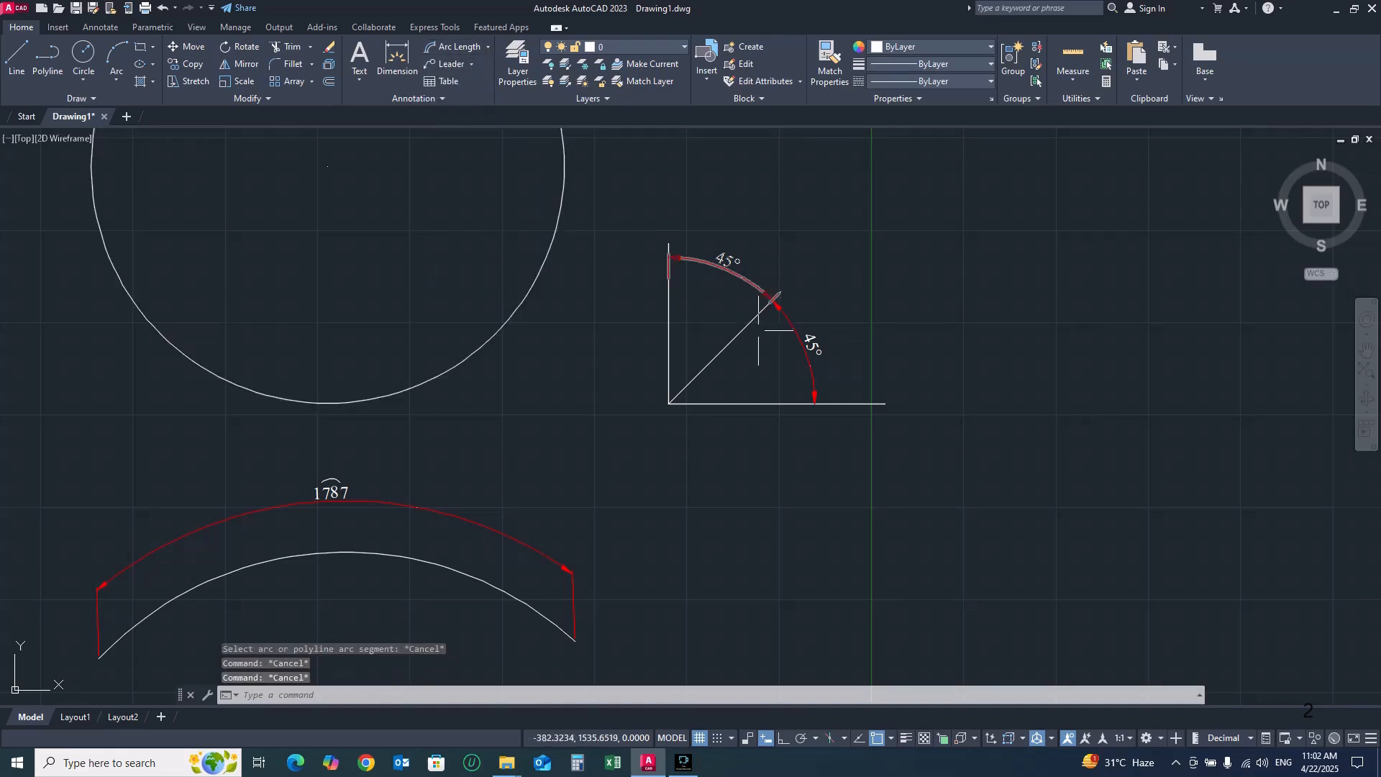
Draw a vertical and a horizontal line joined as an L below the angle figure, with open ends about 558 apart
text(l)
key(Return)
middle_drag(712, 511, 704, 401)
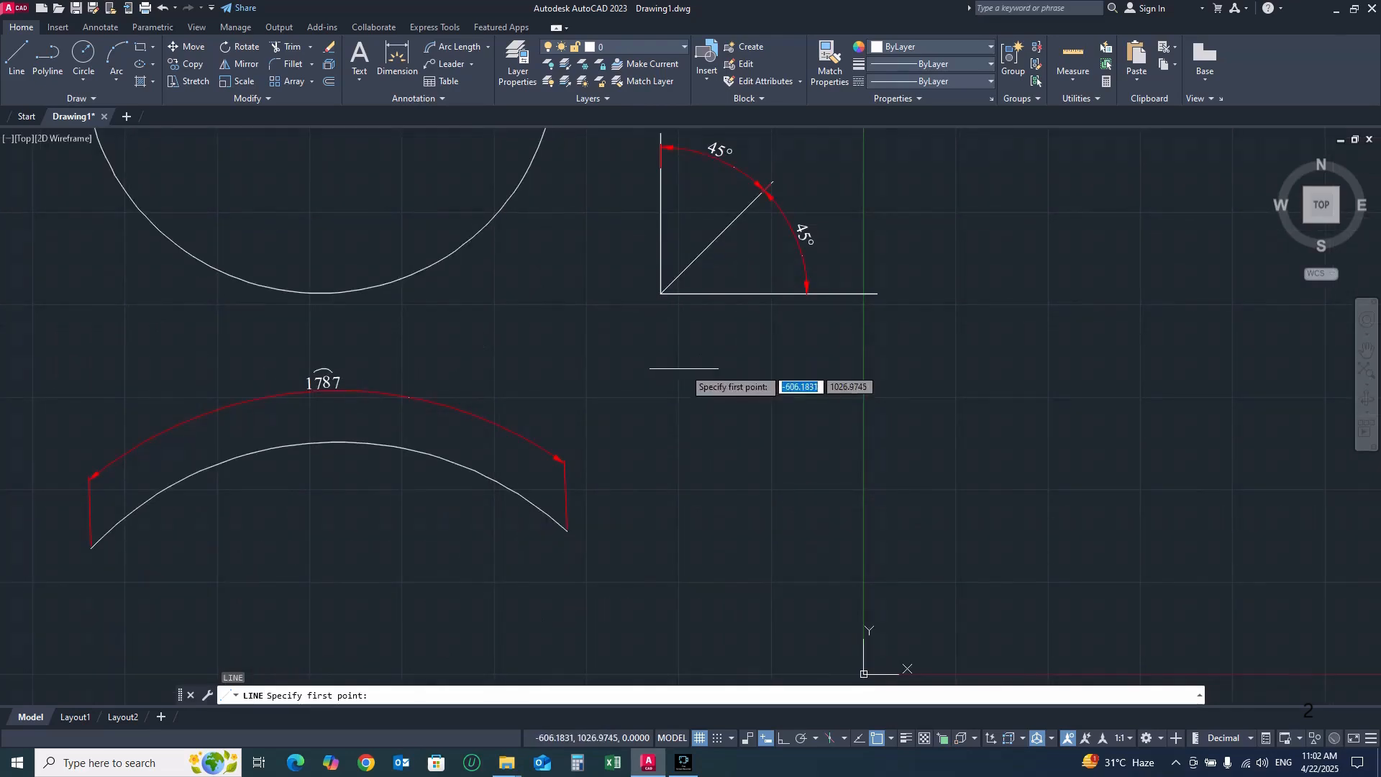
click(685, 366)
click(689, 476)
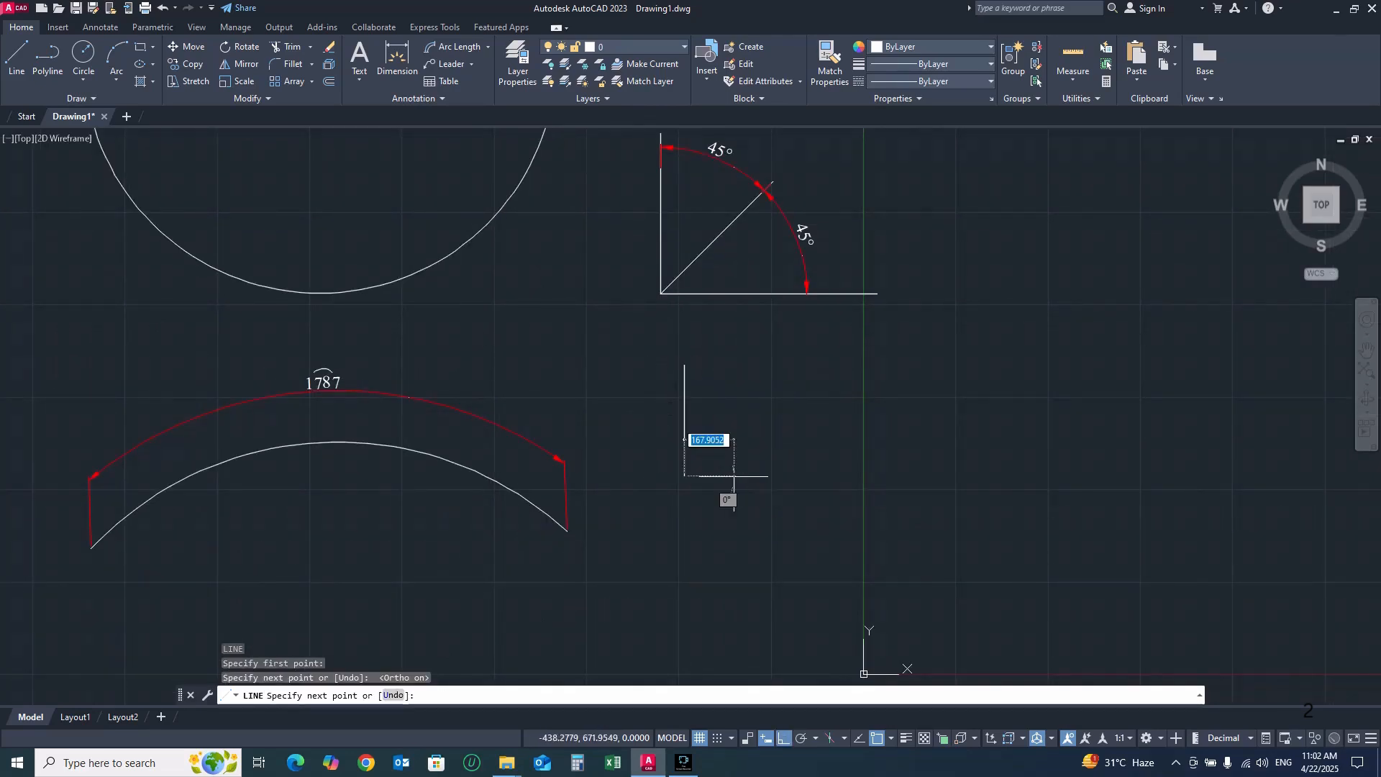
click(806, 479)
key(Escape)
Add an aligned dimension between the two open ends of the L-shaped lines, placed diagonally just outside them
click(488, 47)
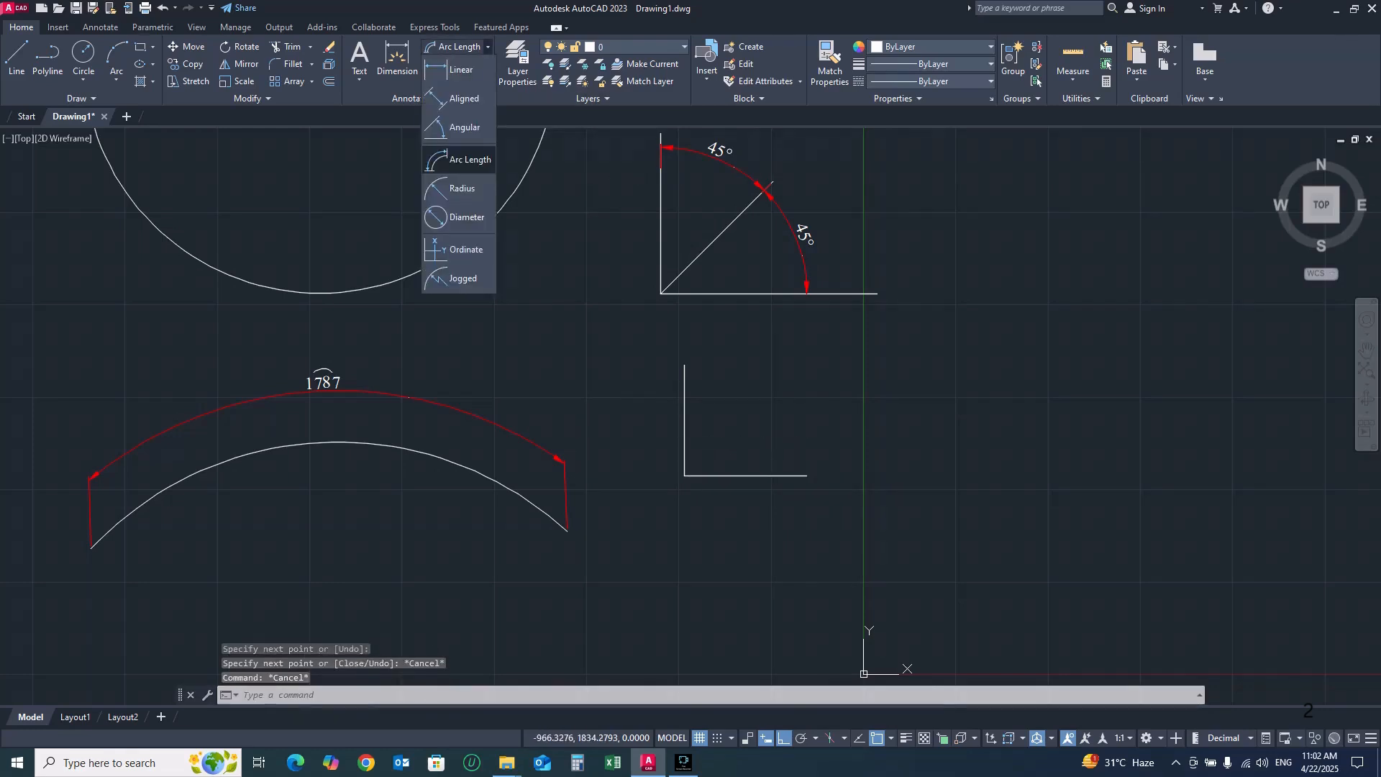
click(465, 99)
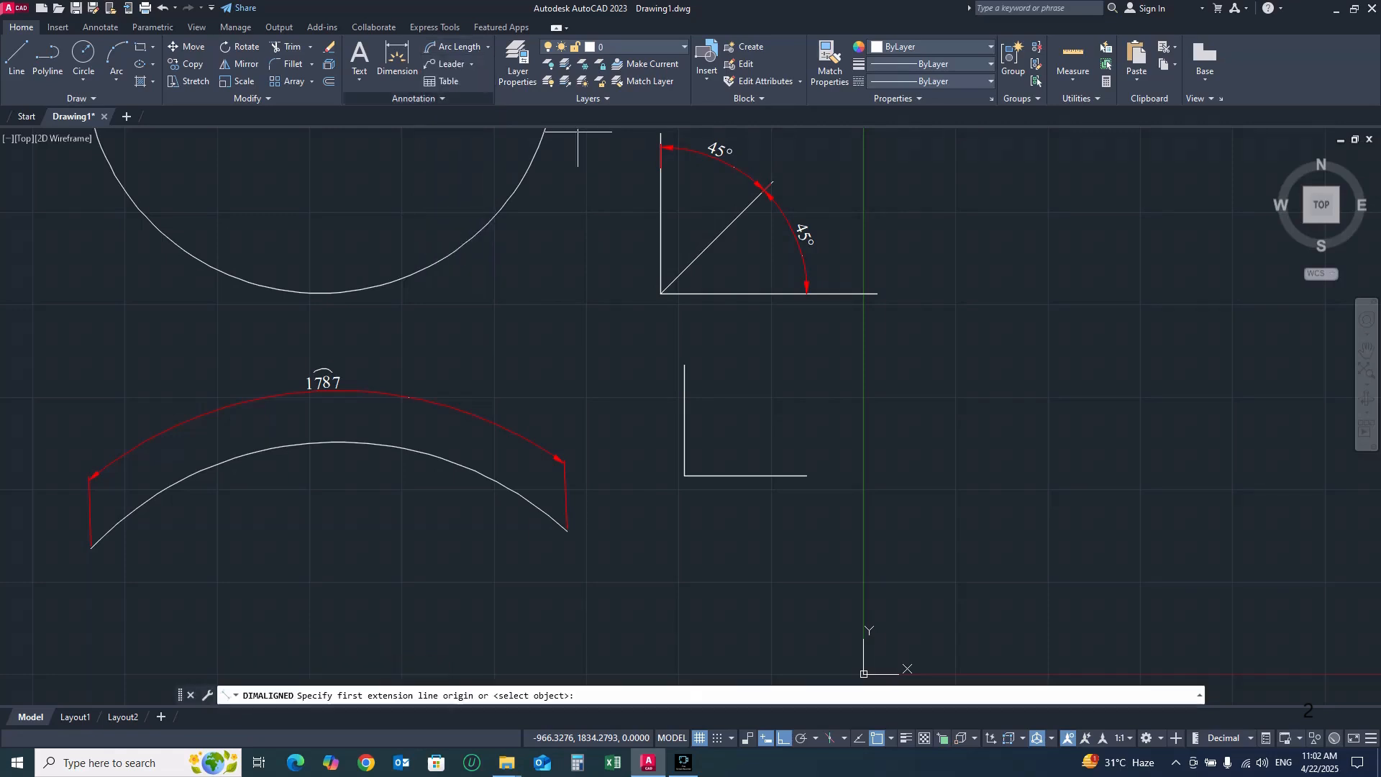
click(806, 476)
click(694, 372)
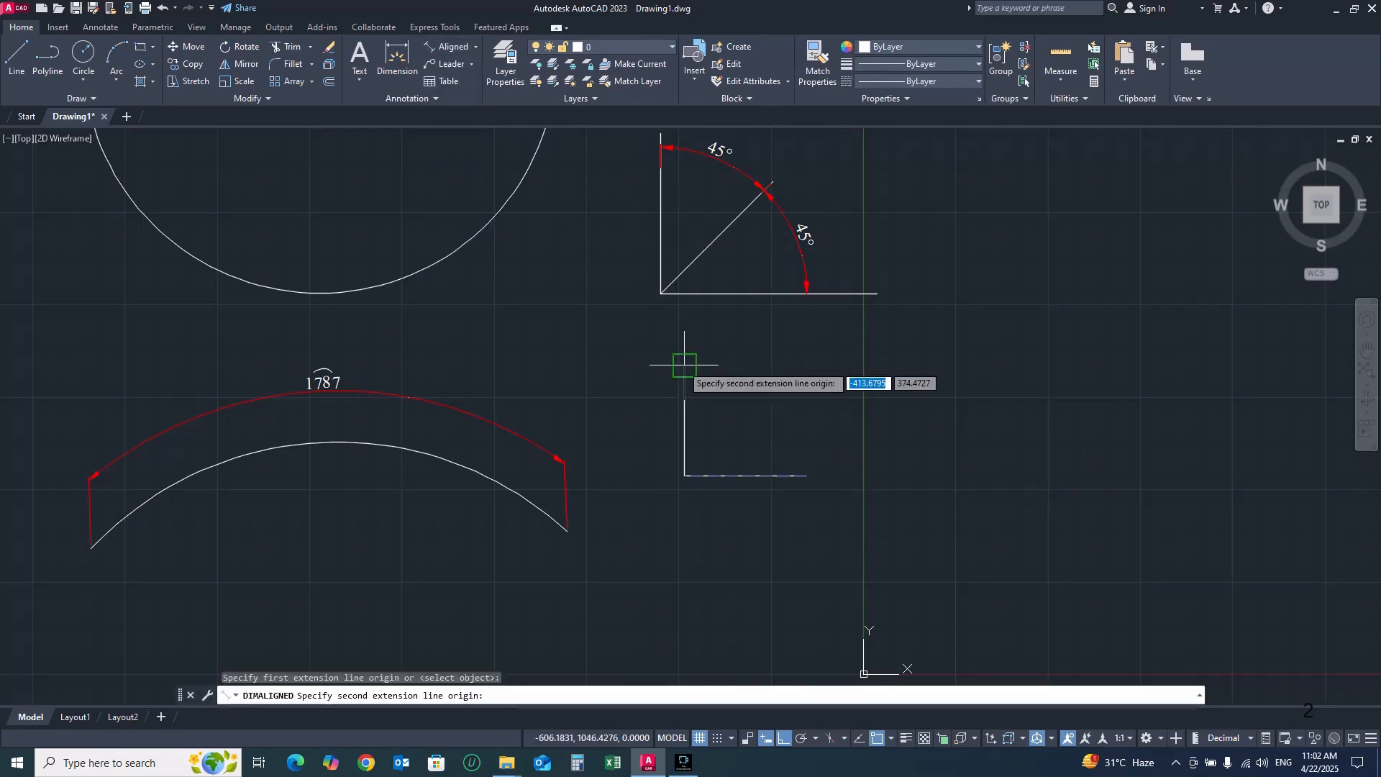
click(697, 391)
scroll(741, 375, down, 5)
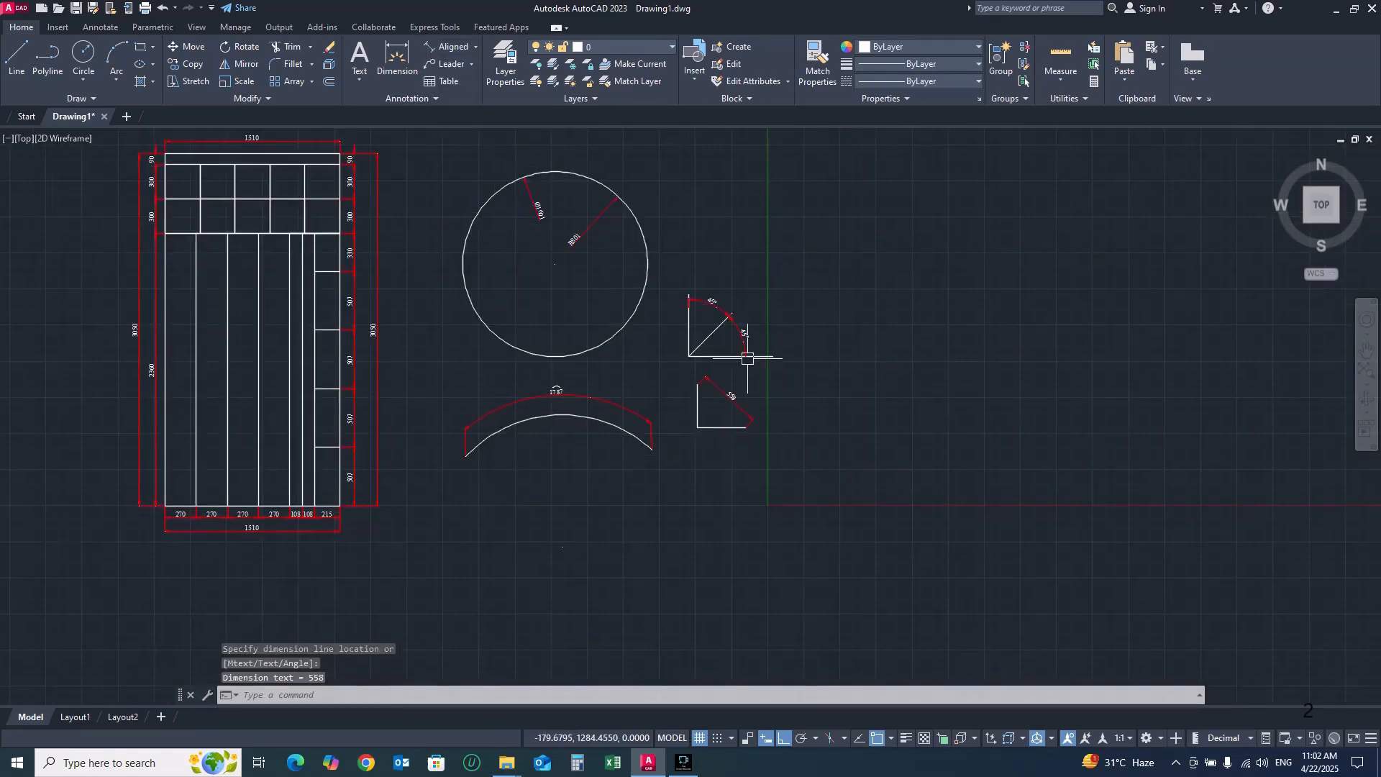
Move the circle, arc, angle and L-shaped figures with their dimensions horizontally, slightly closer to the panelled layout
text(m)
key(Return)
key(Escape)
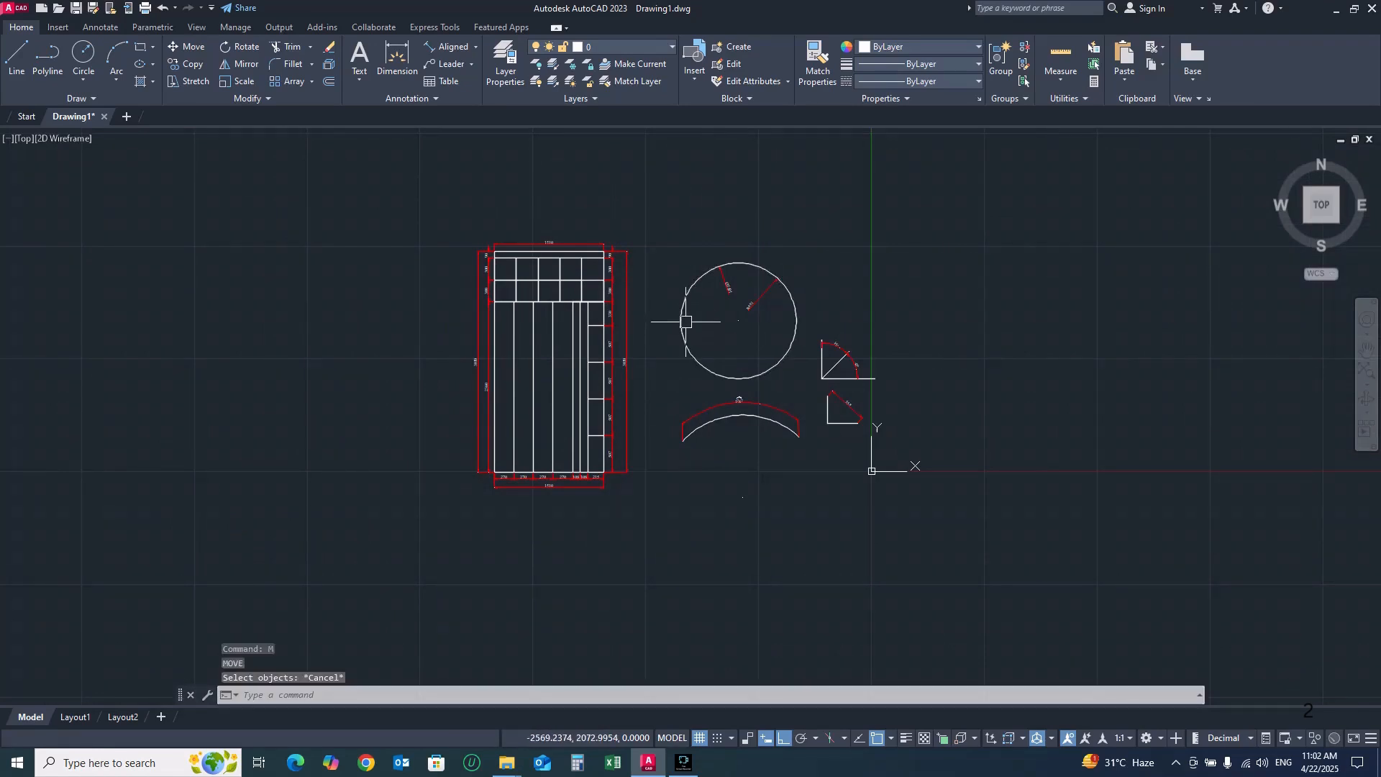
key(Return)
click(648, 234)
click(881, 461)
key(Return)
click(1085, 334)
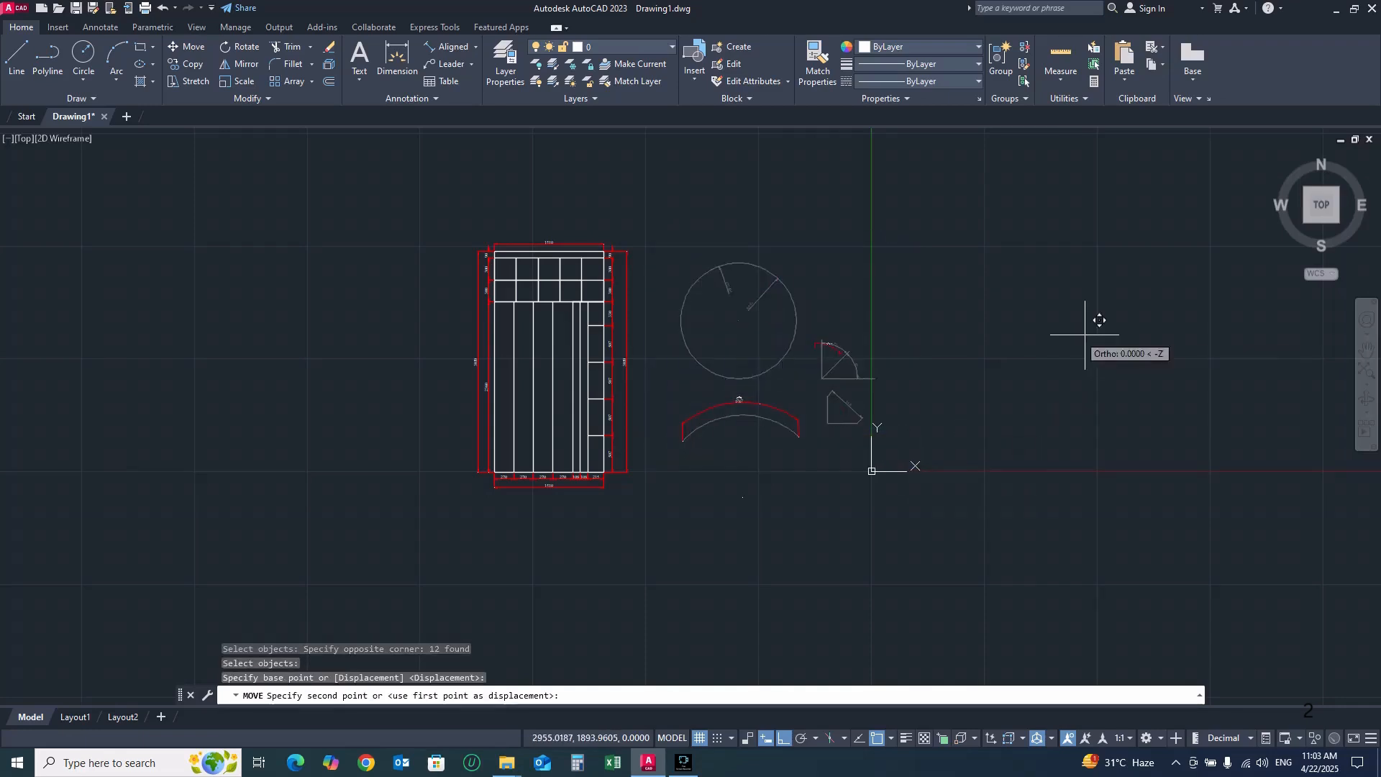
click(1074, 330)
scroll(718, 327, up, 4)
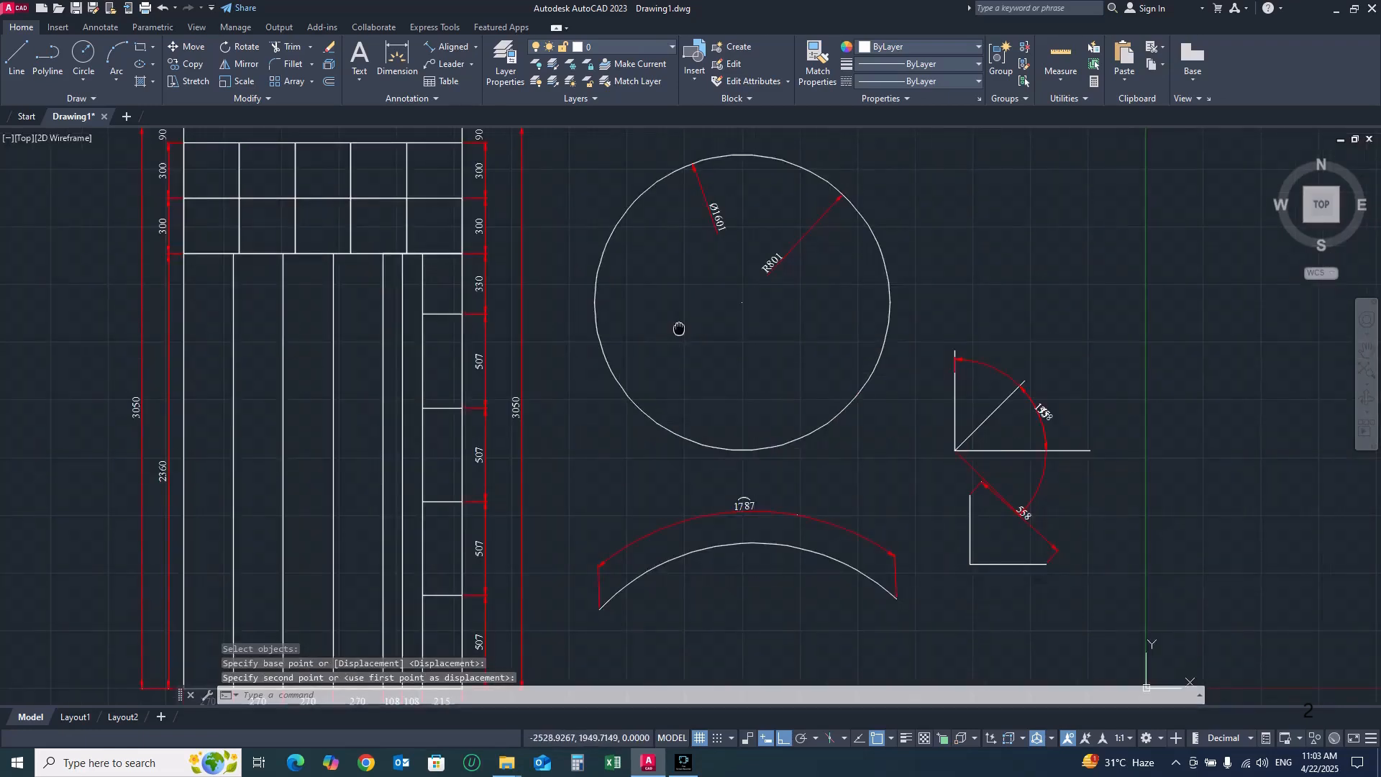
scroll(718, 327, down, 2)
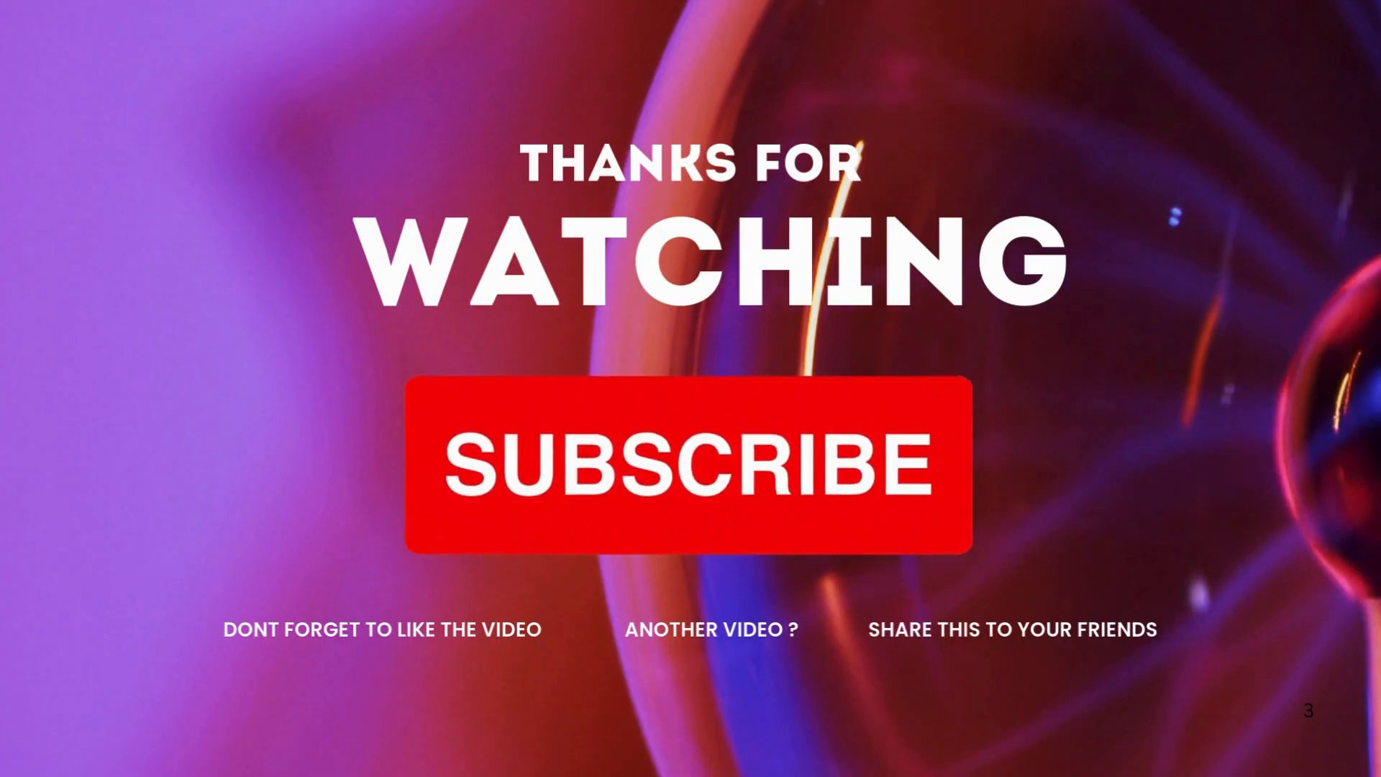